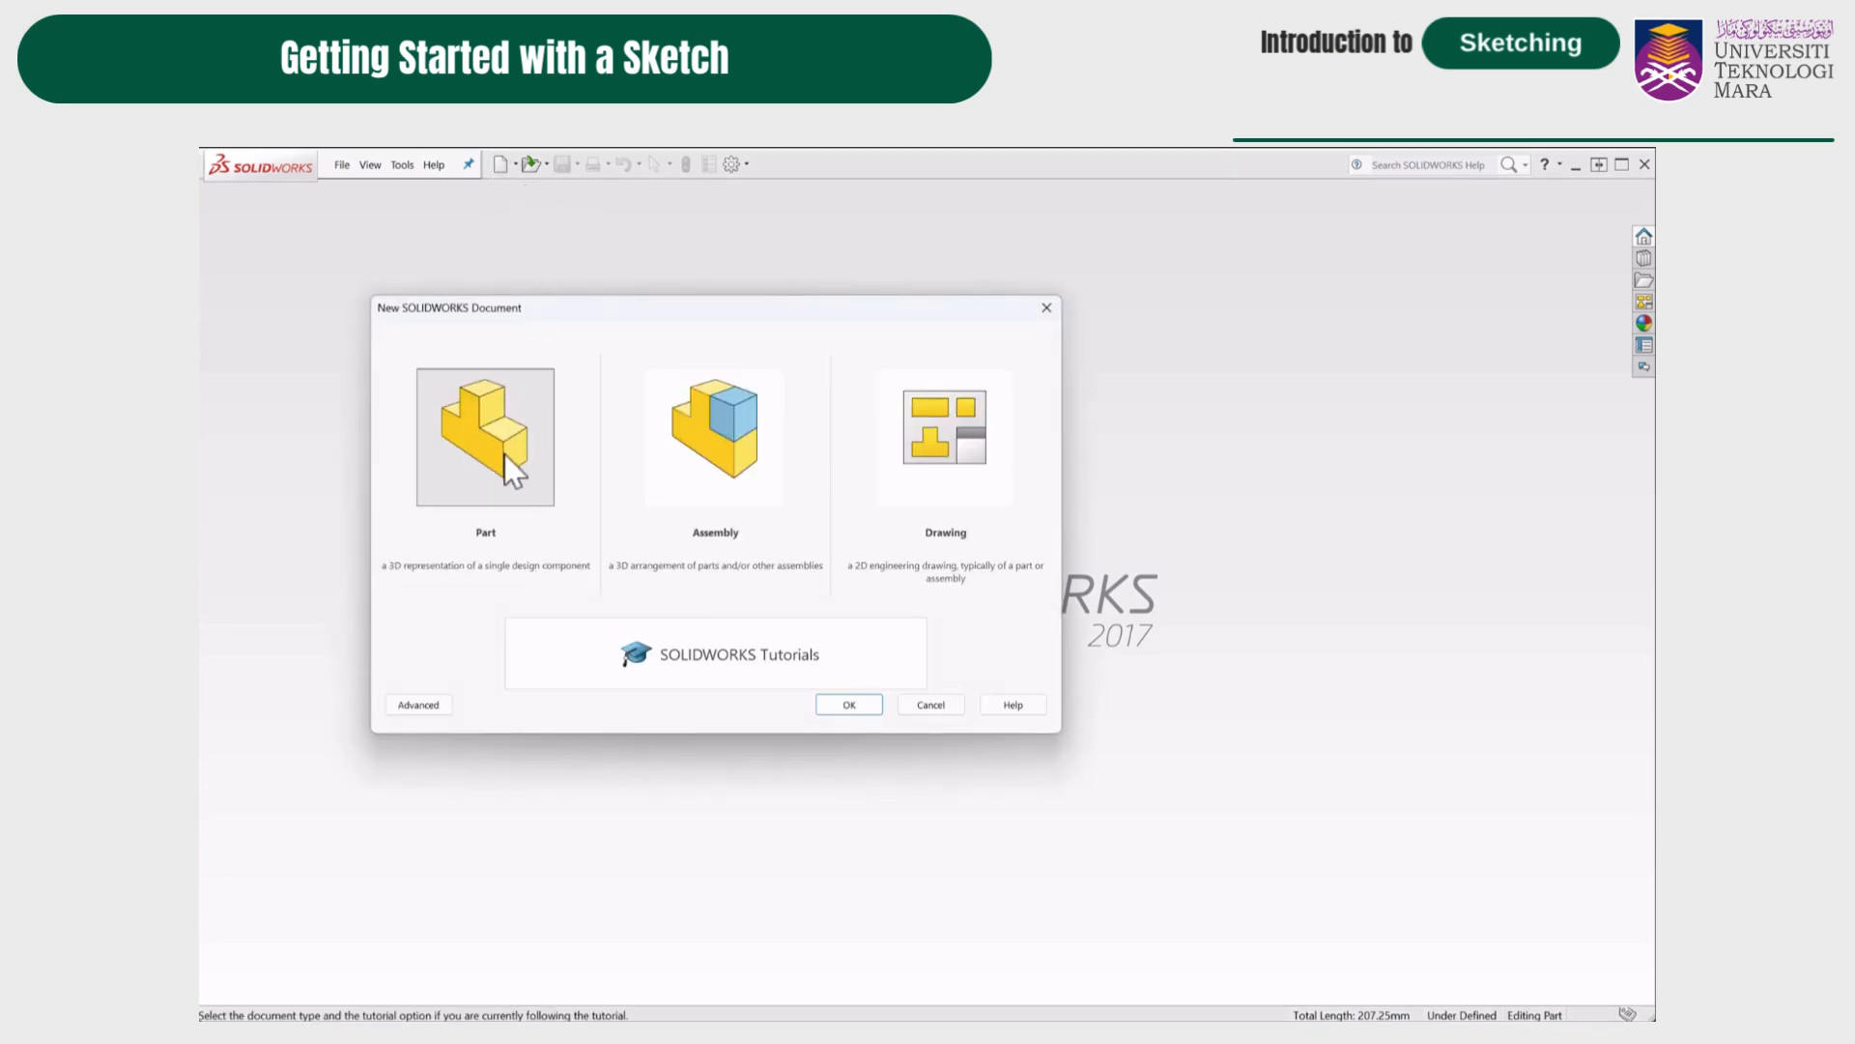
# Create a new part document and start a sketch on the Front Plane.
pyautogui.click(848, 706)
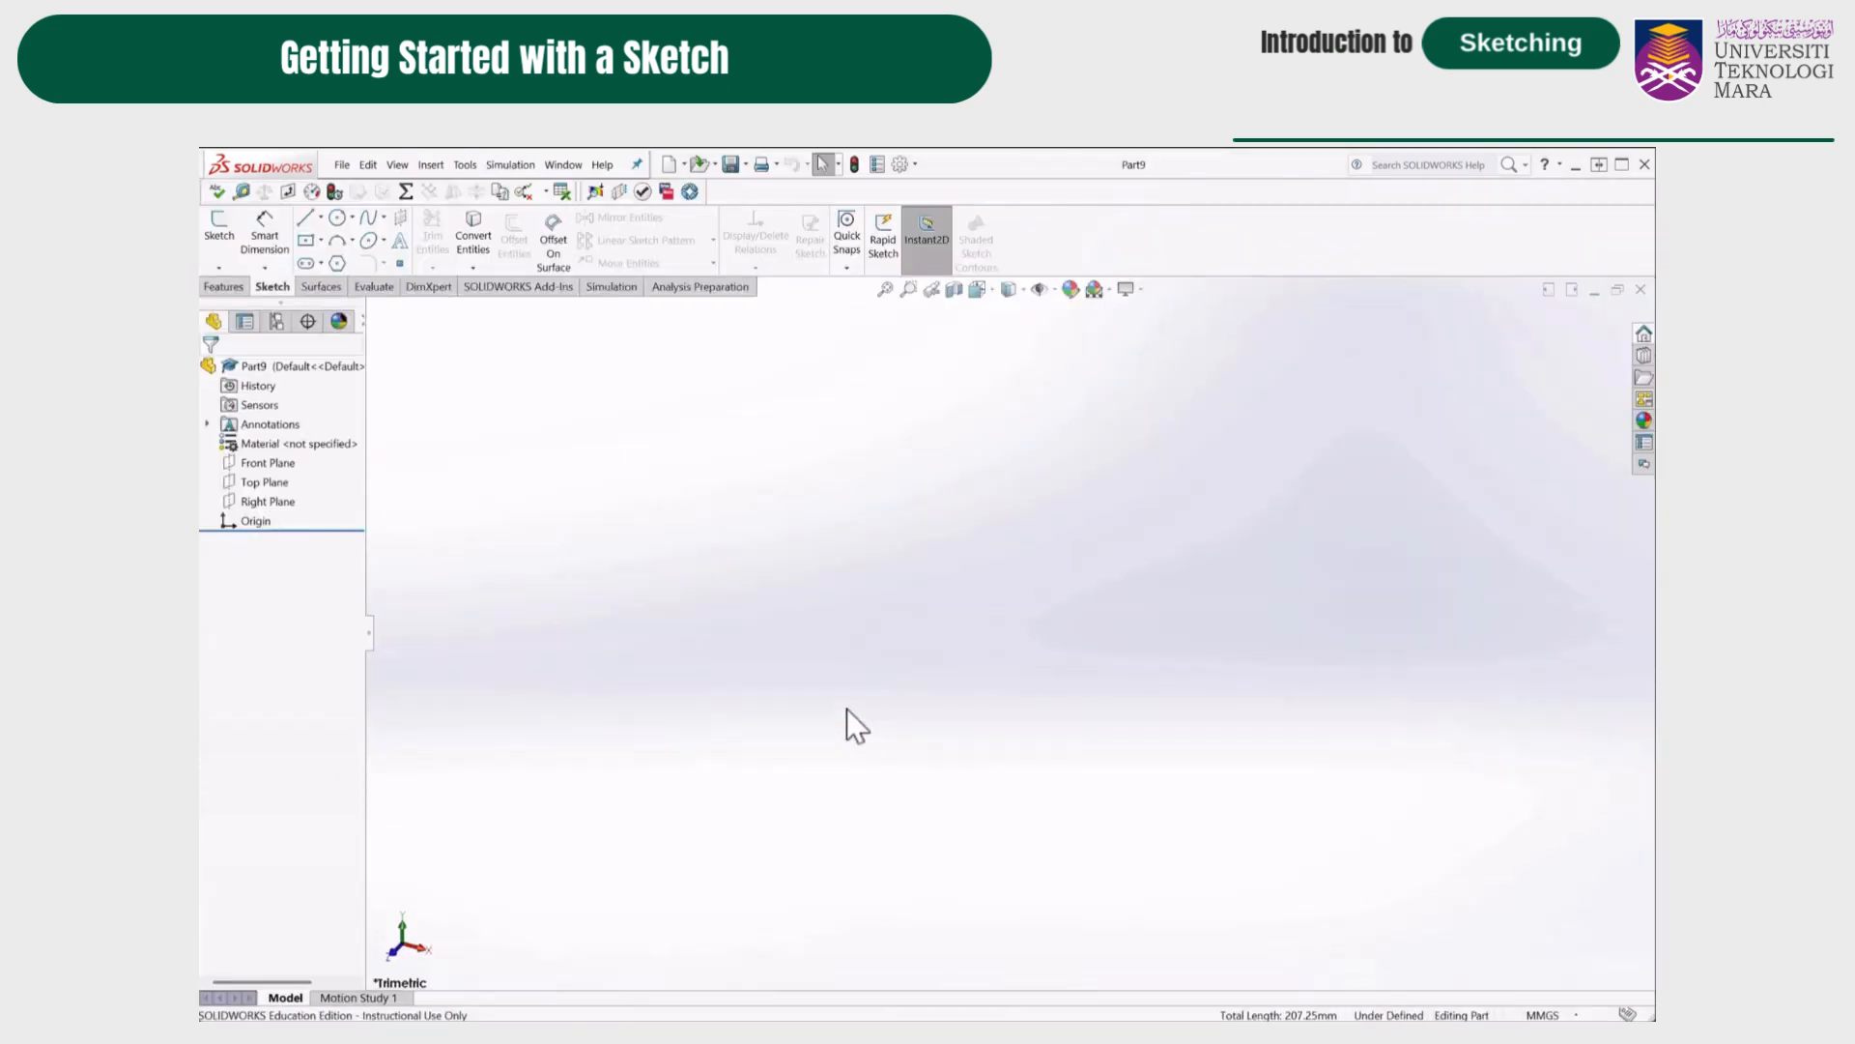
pyautogui.click(270, 464)
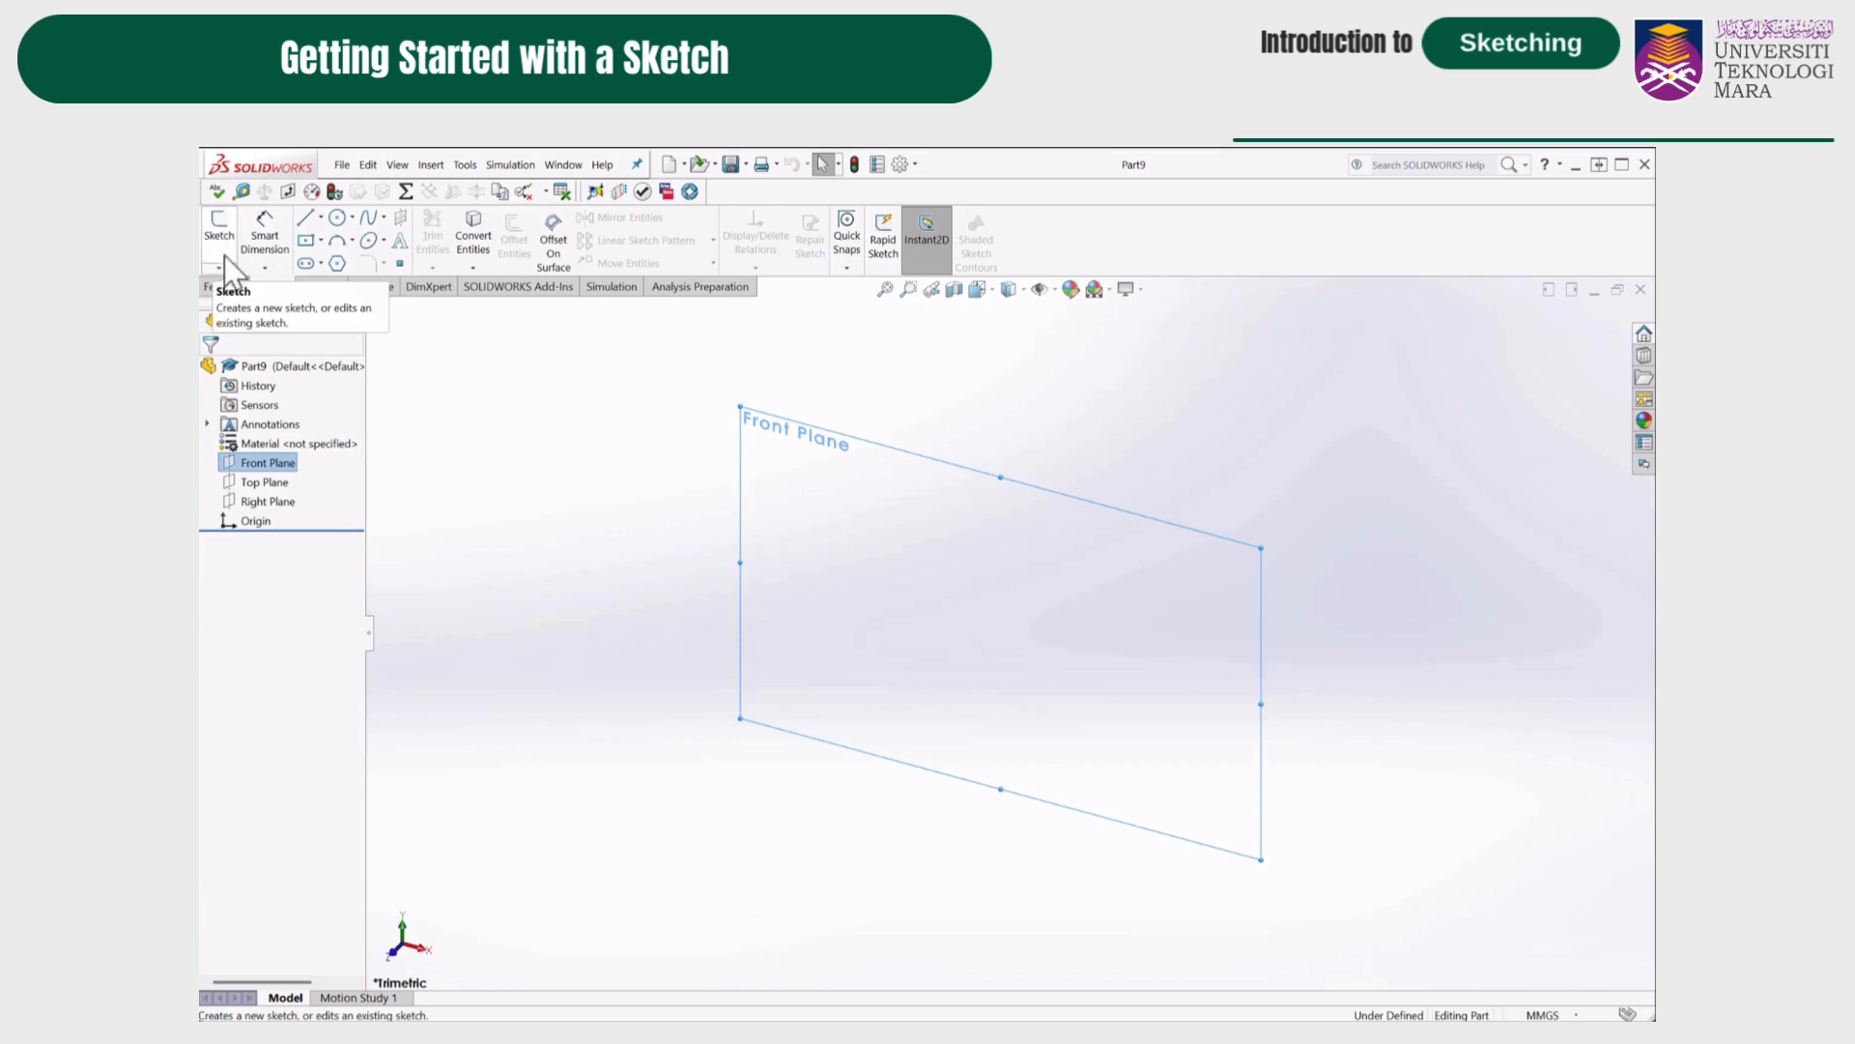
pyautogui.click(222, 228)
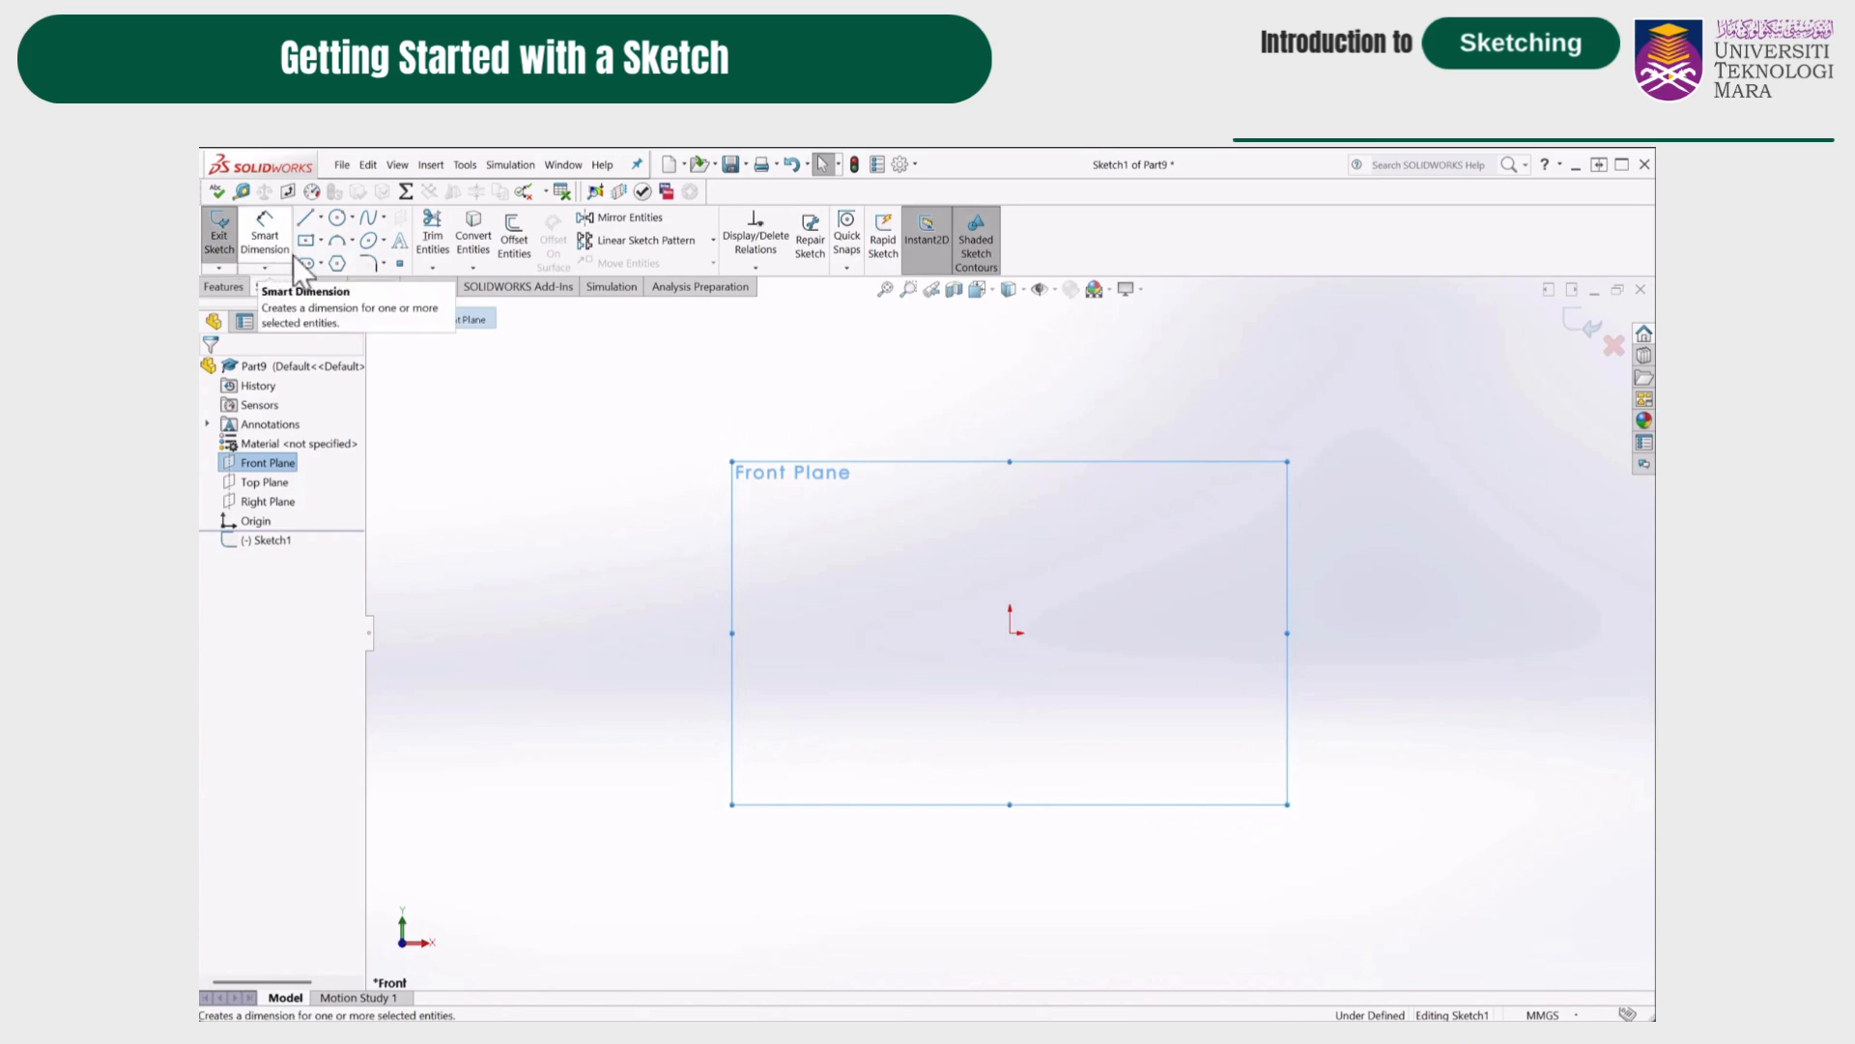
# Sketch a circle centred on the origin with a radius of about 46 mm.
pyautogui.click(336, 218)
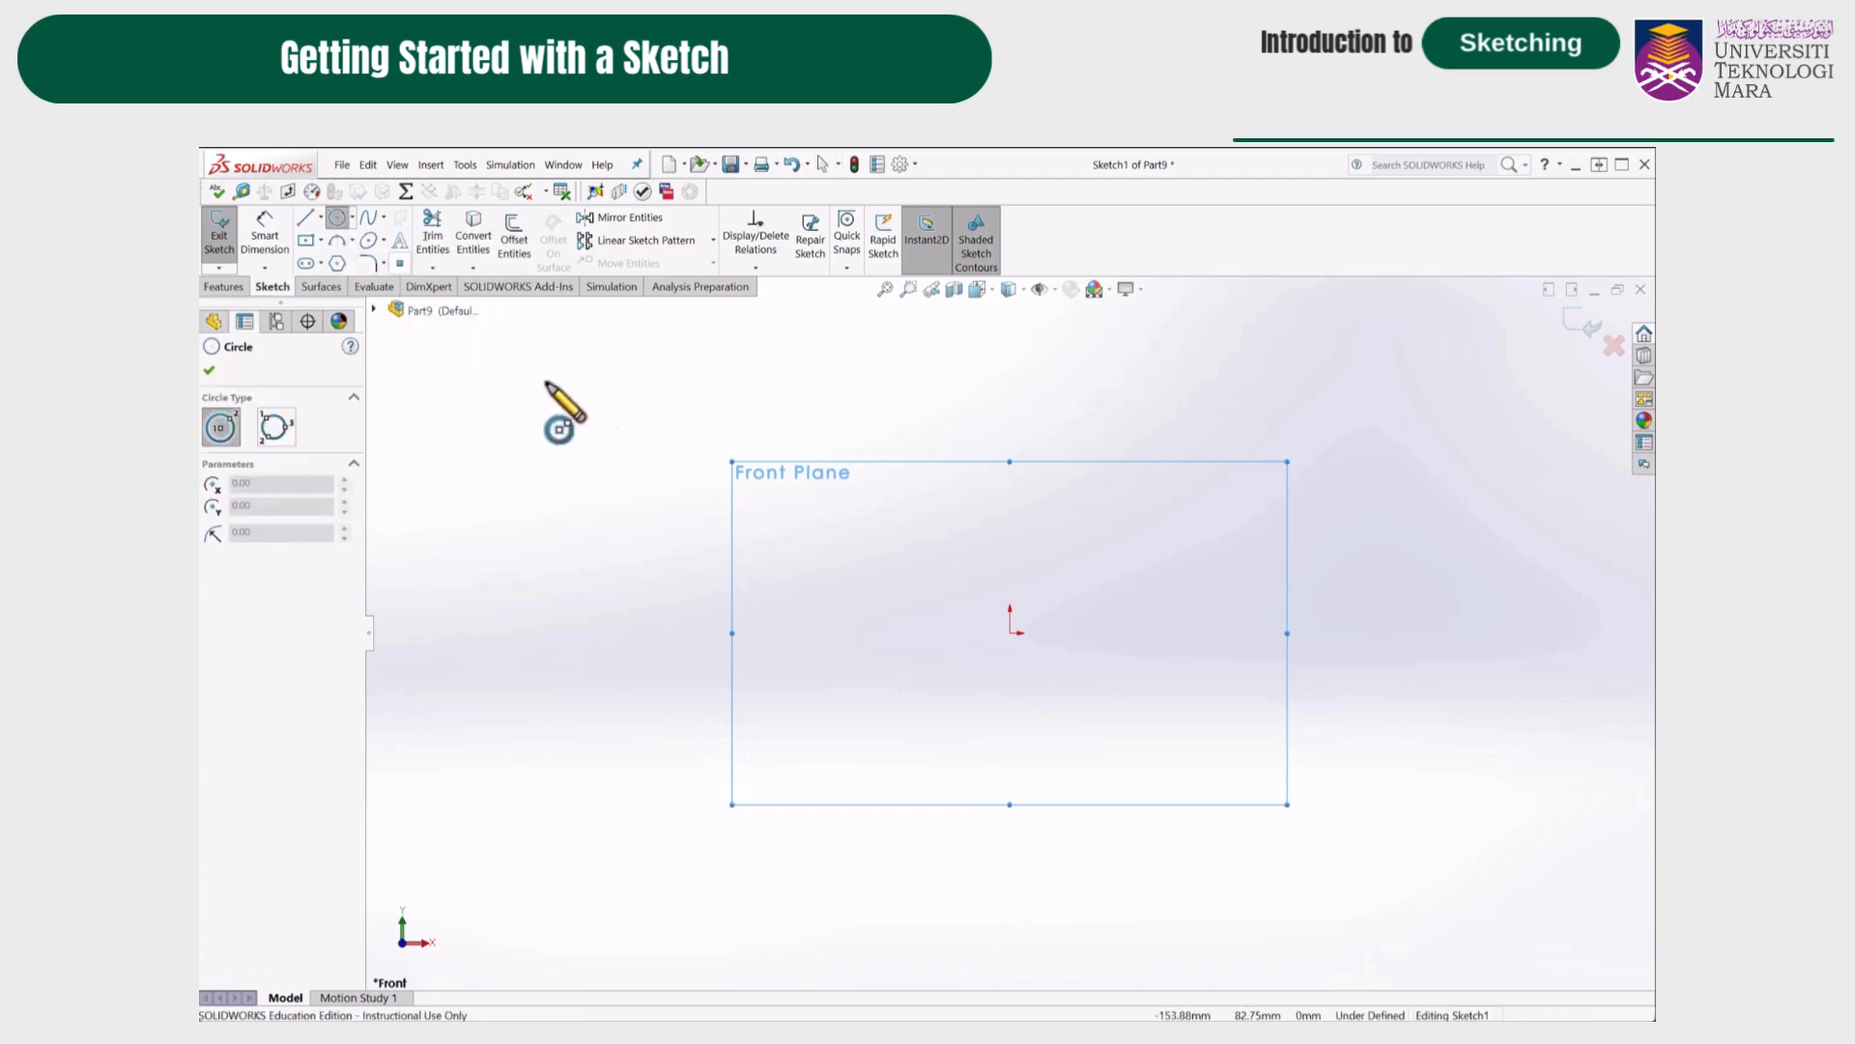
pyautogui.click(1010, 633)
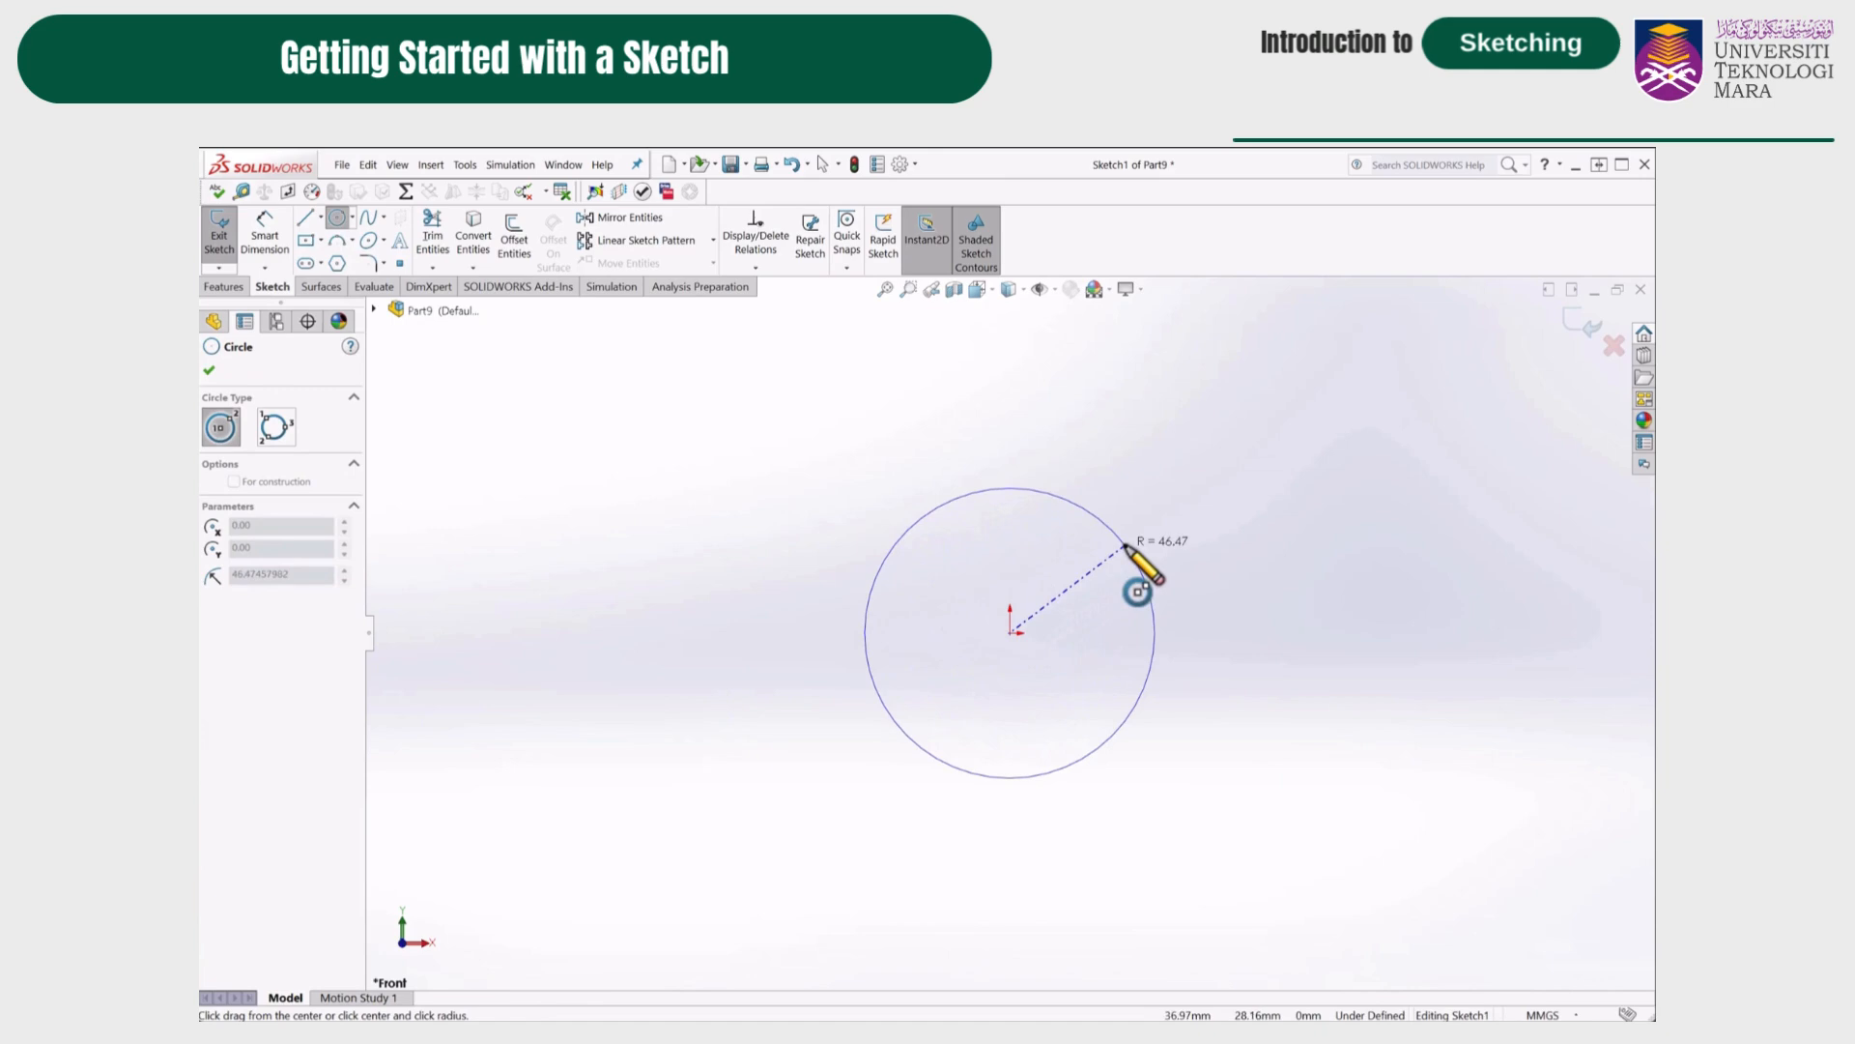
pyautogui.click(1126, 548)
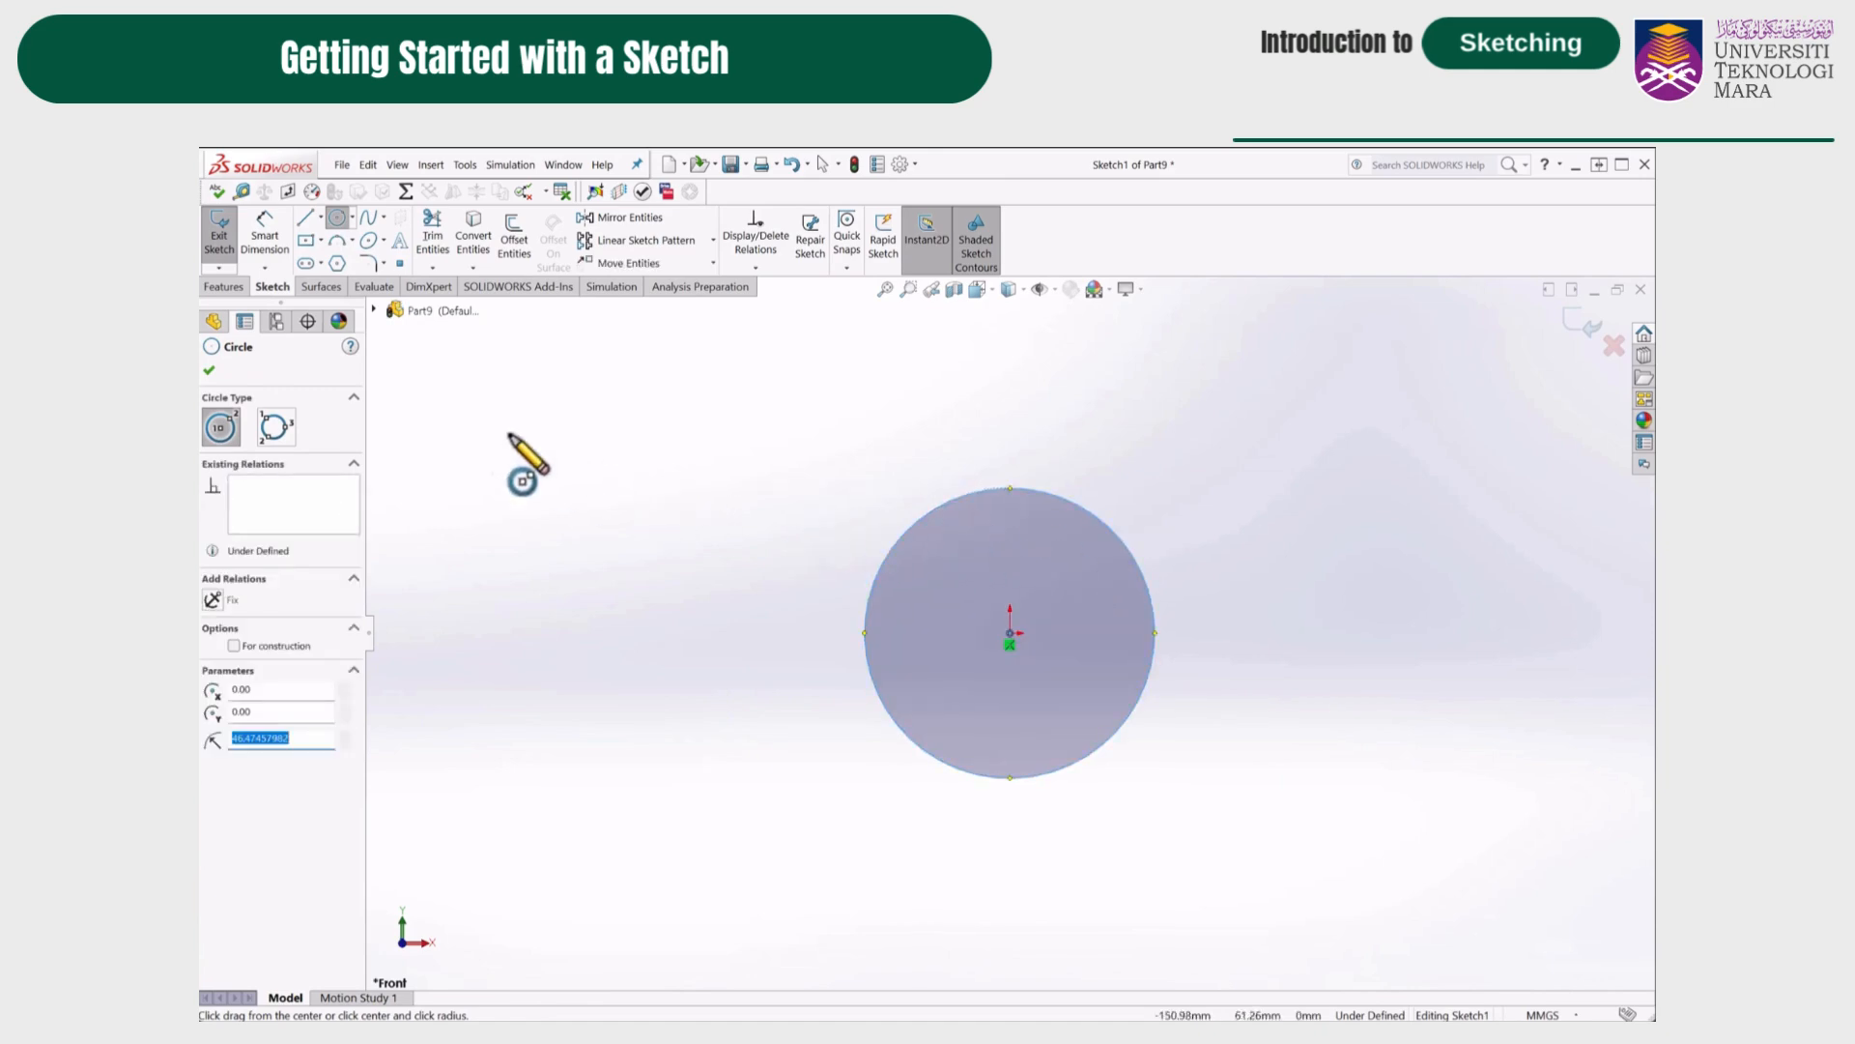
# Dimension the circle's diameter with Smart Dimension and set it to 100 mm.
pyautogui.click(269, 232)
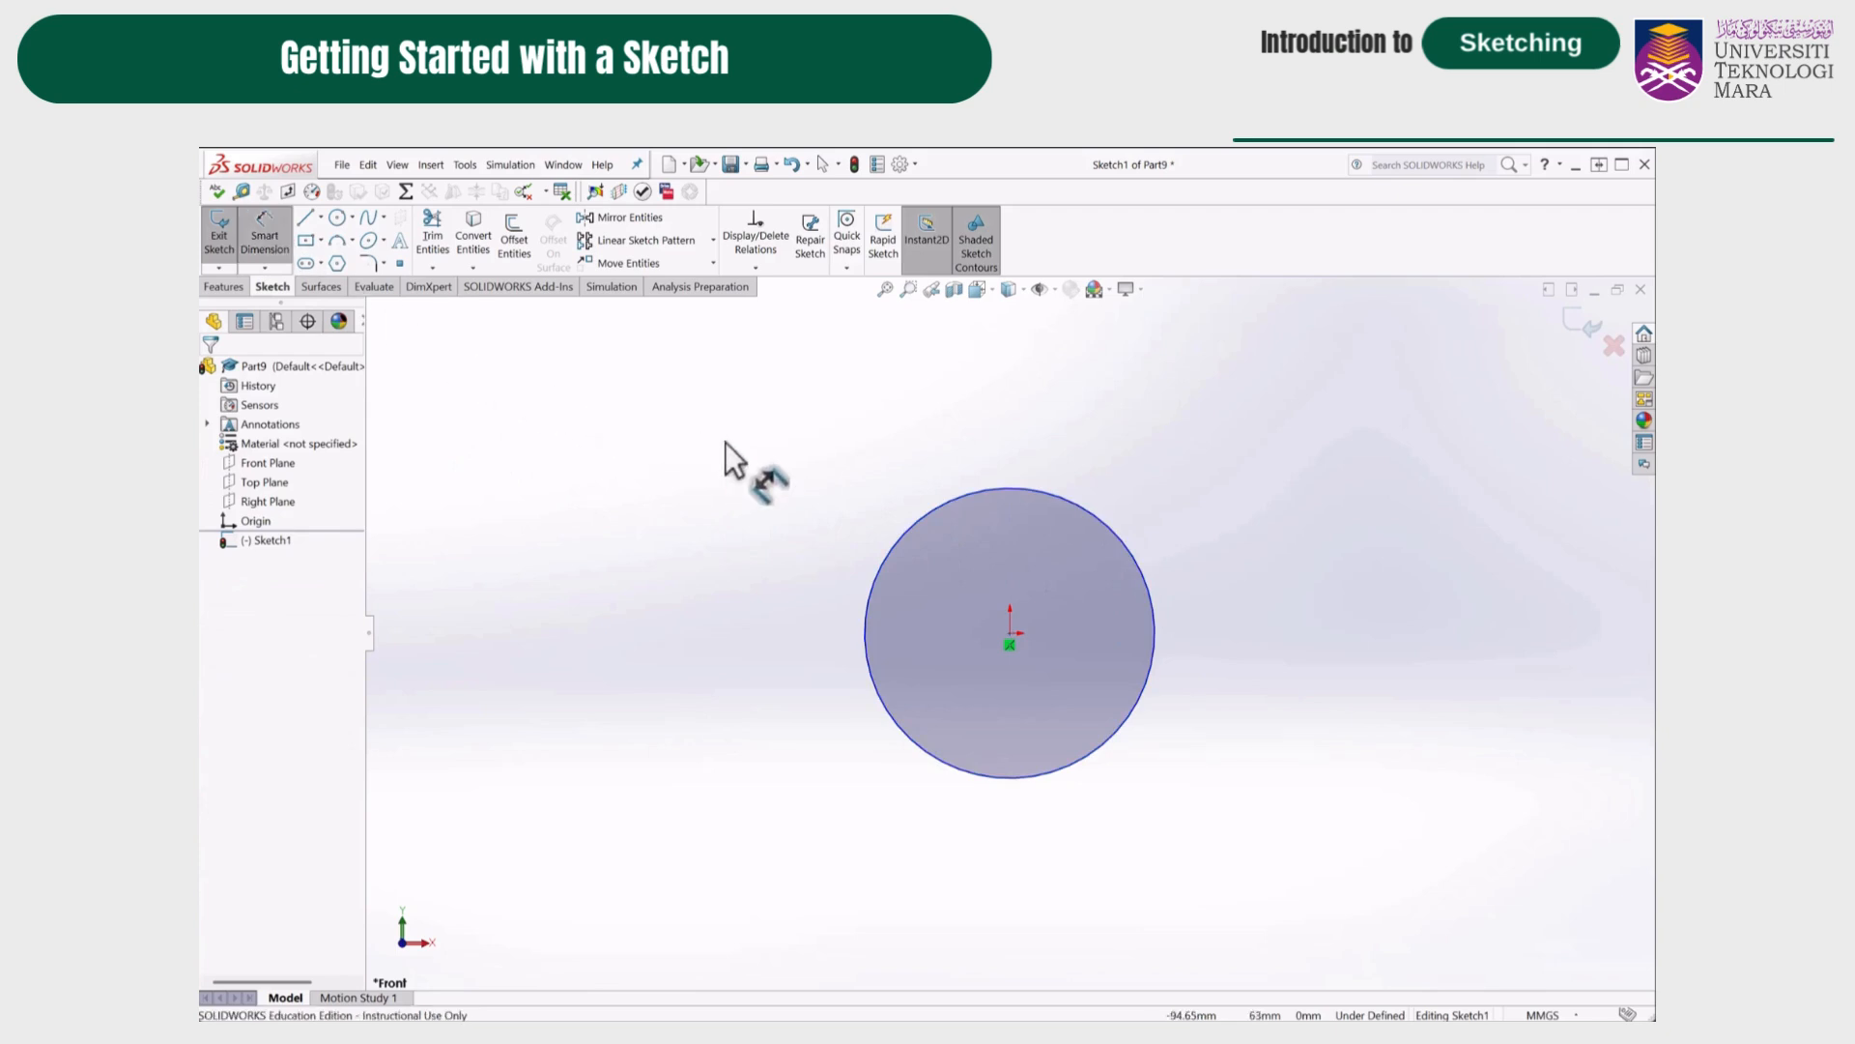
pyautogui.click(1108, 537)
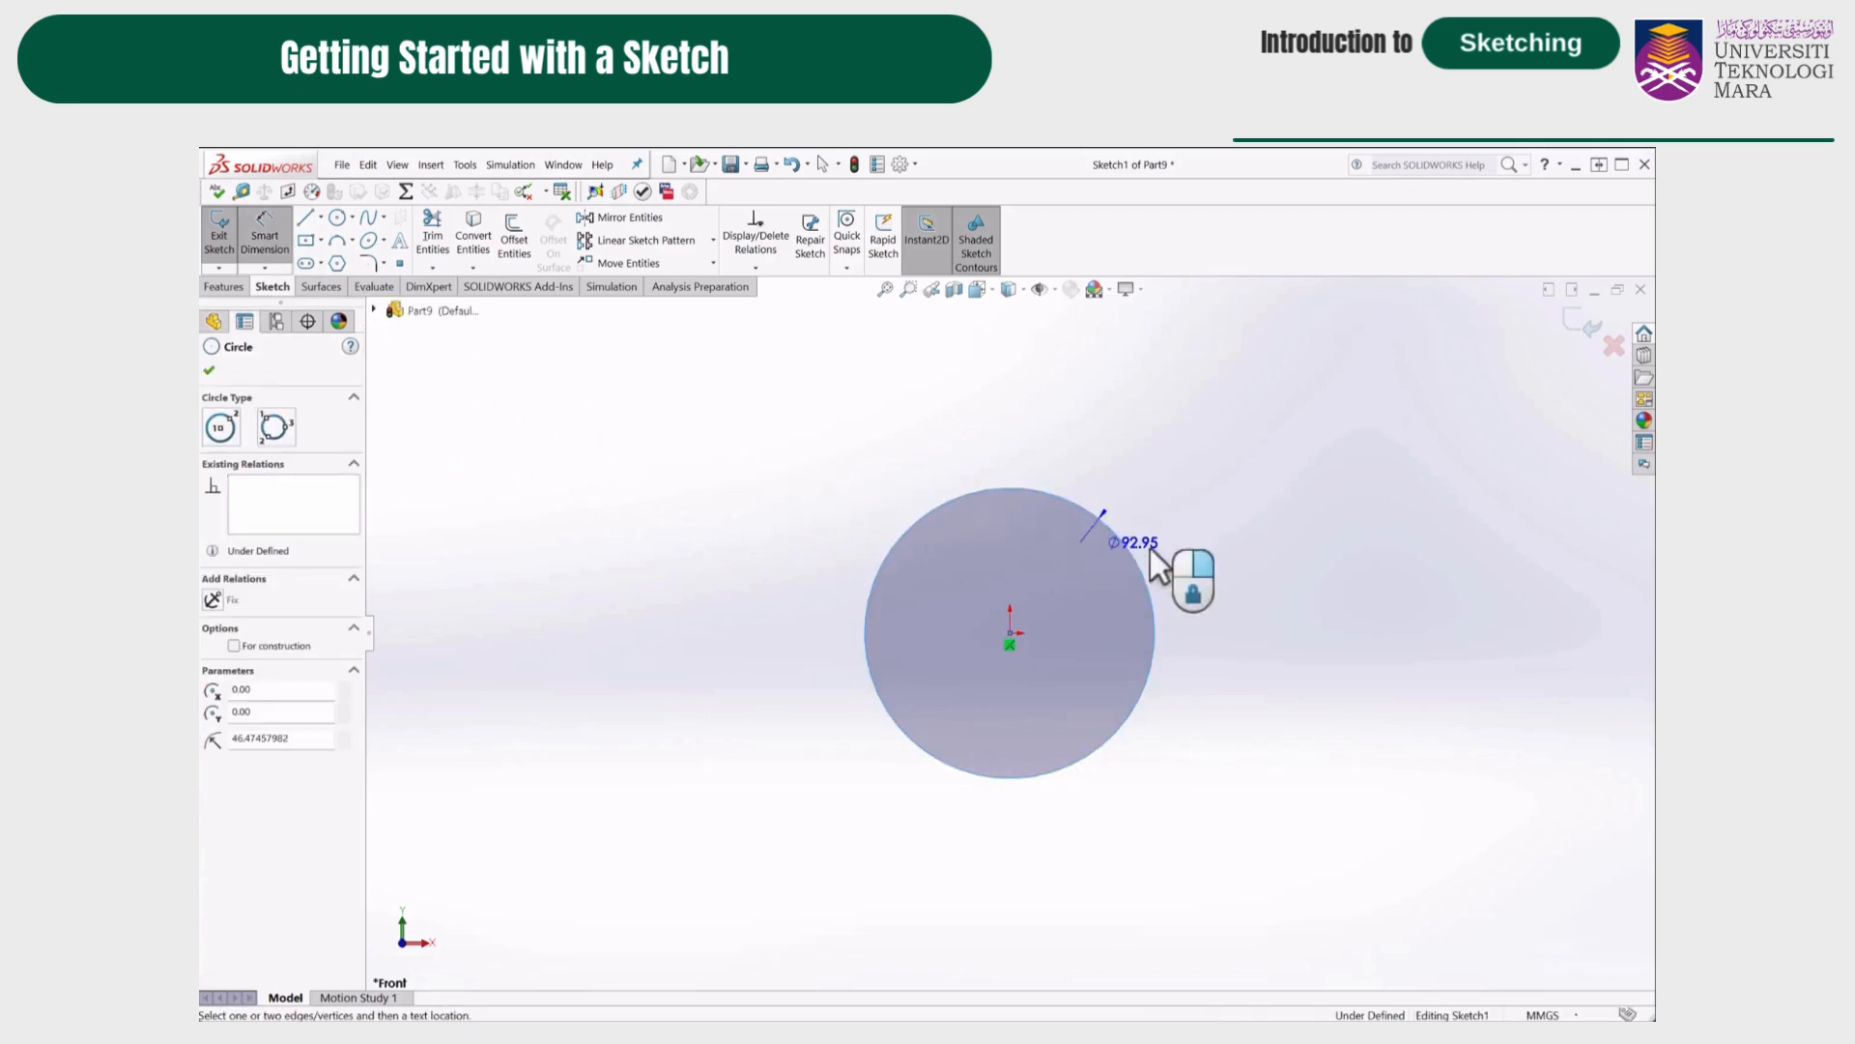
pyautogui.click(1249, 564)
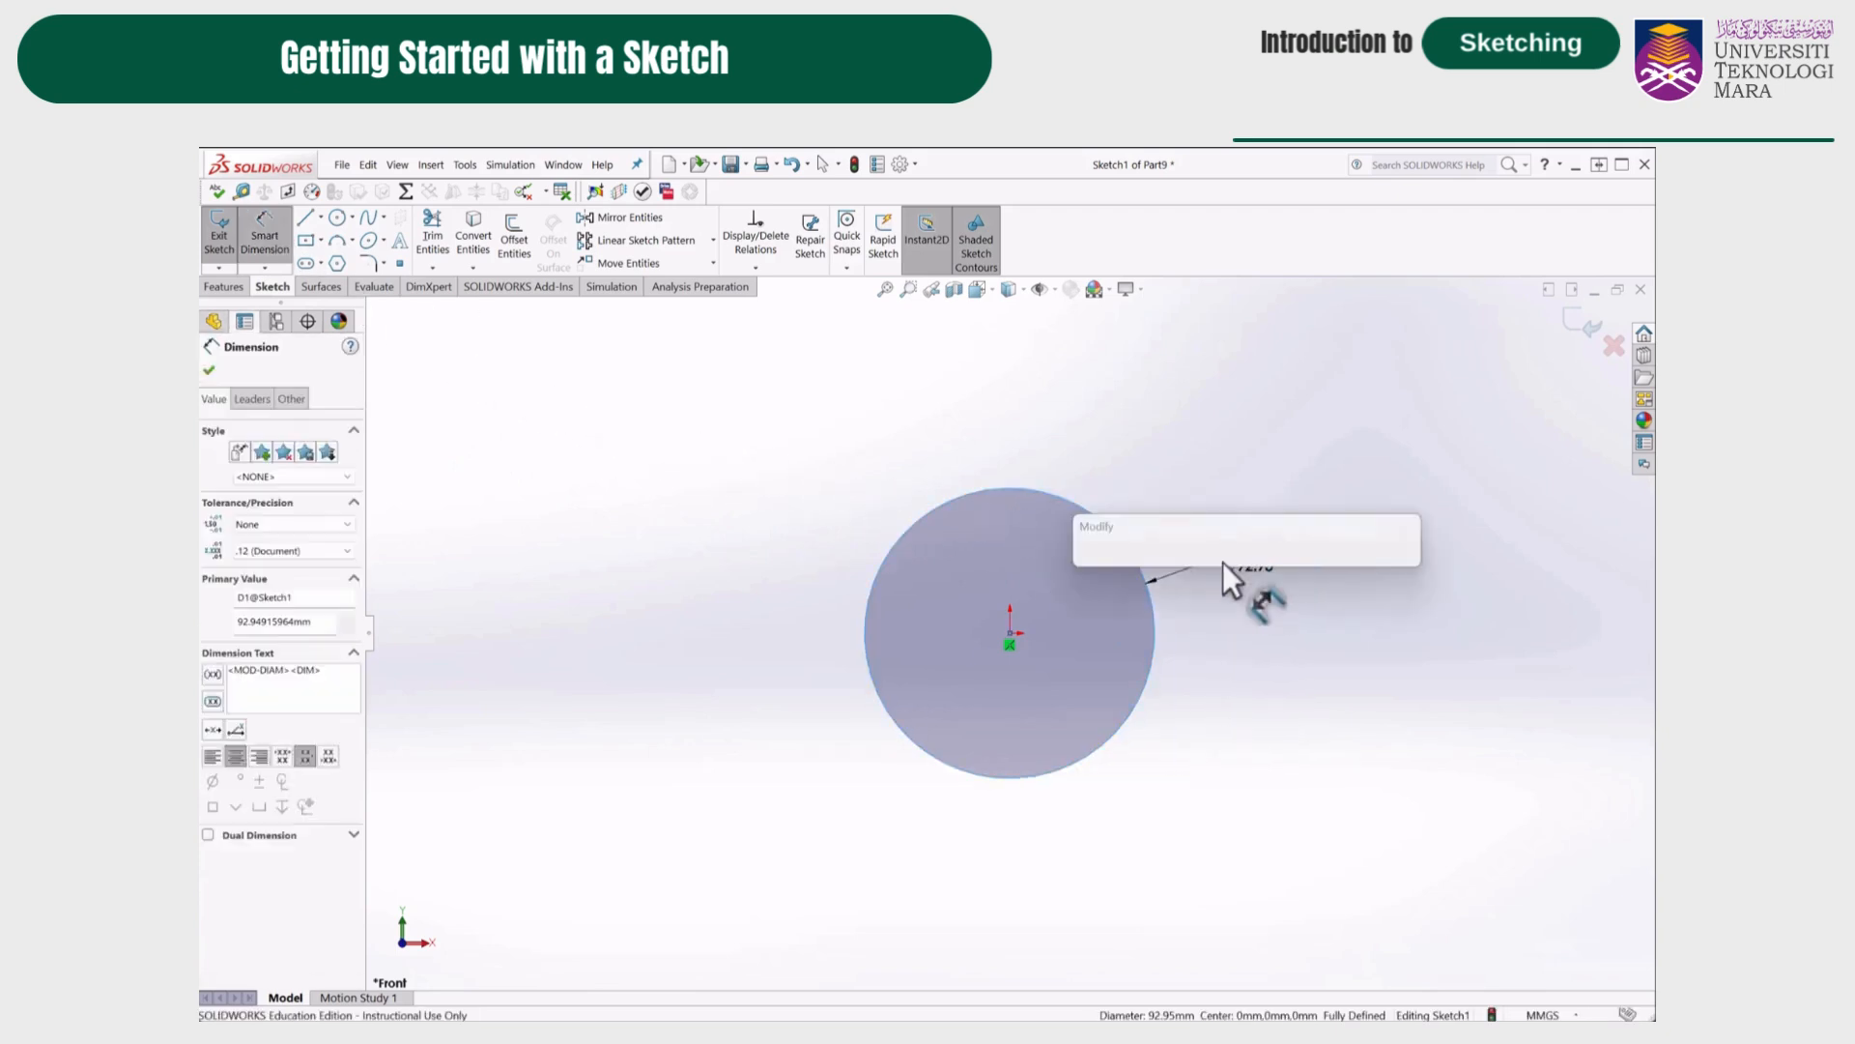
pyautogui.write('100')
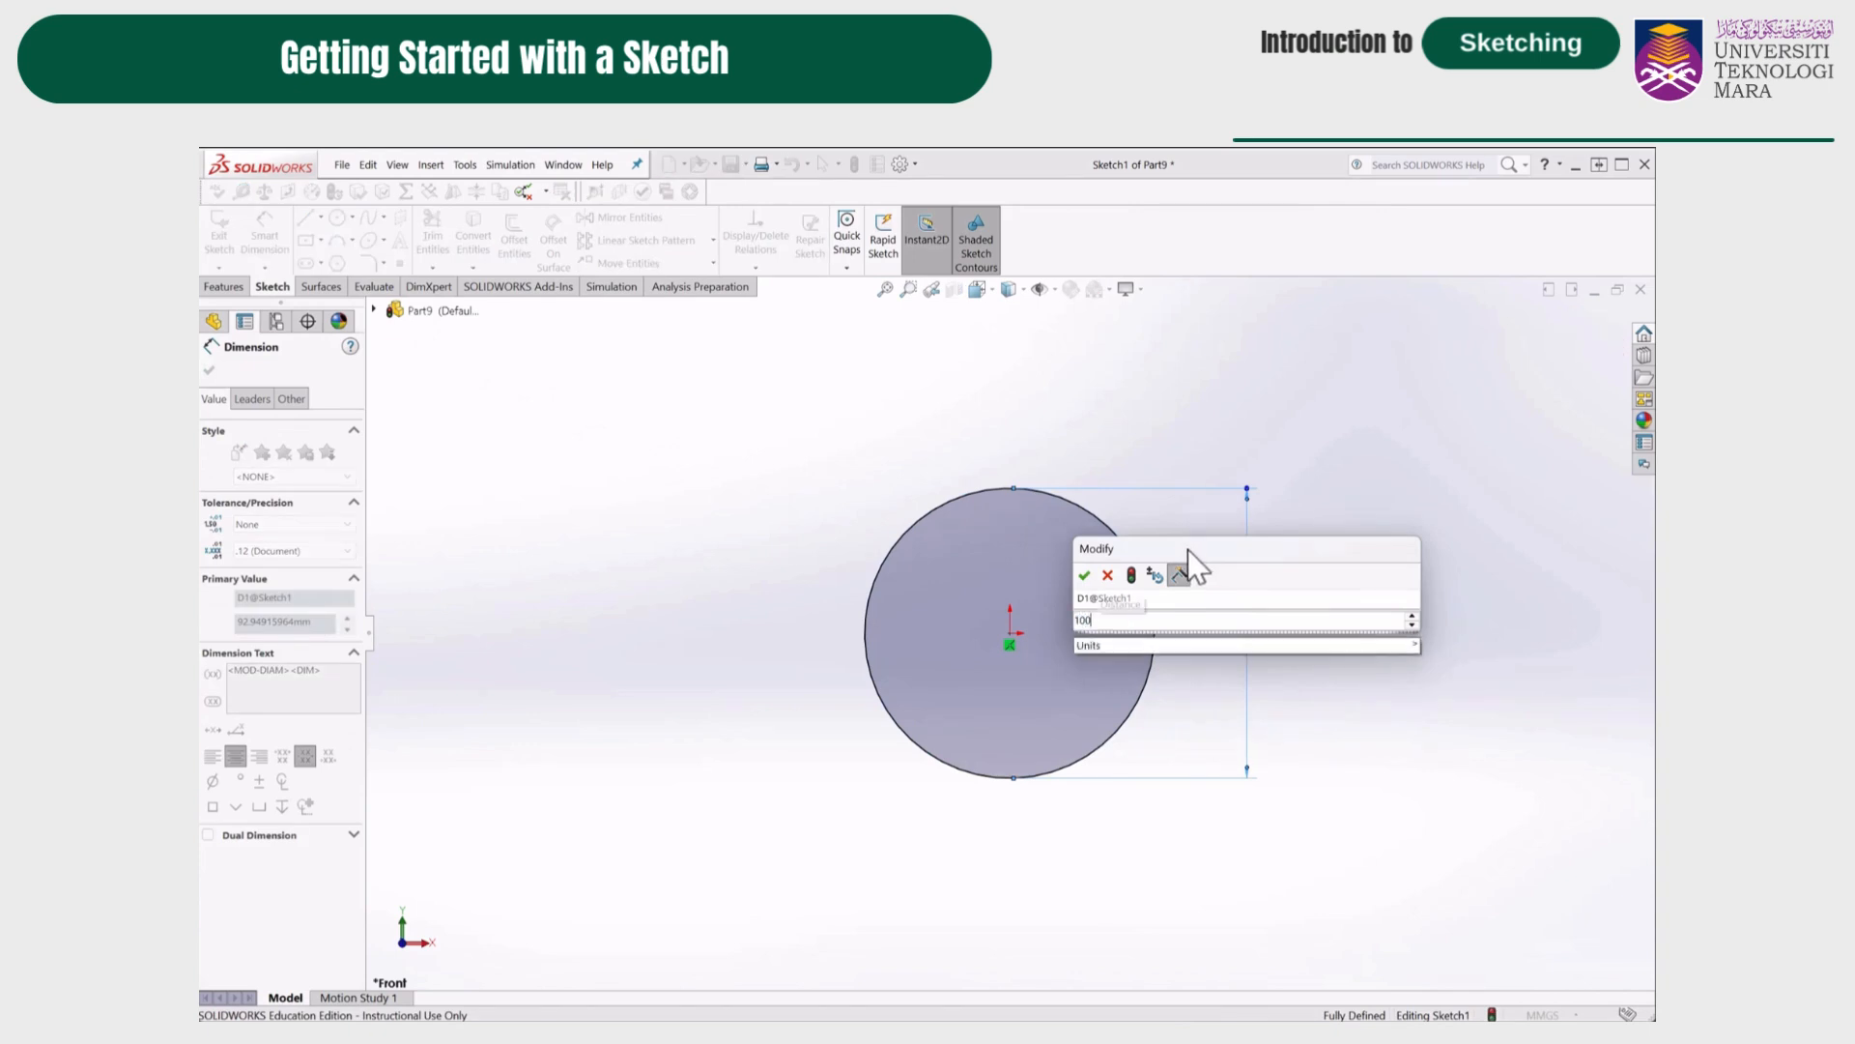
pyautogui.press('Return')
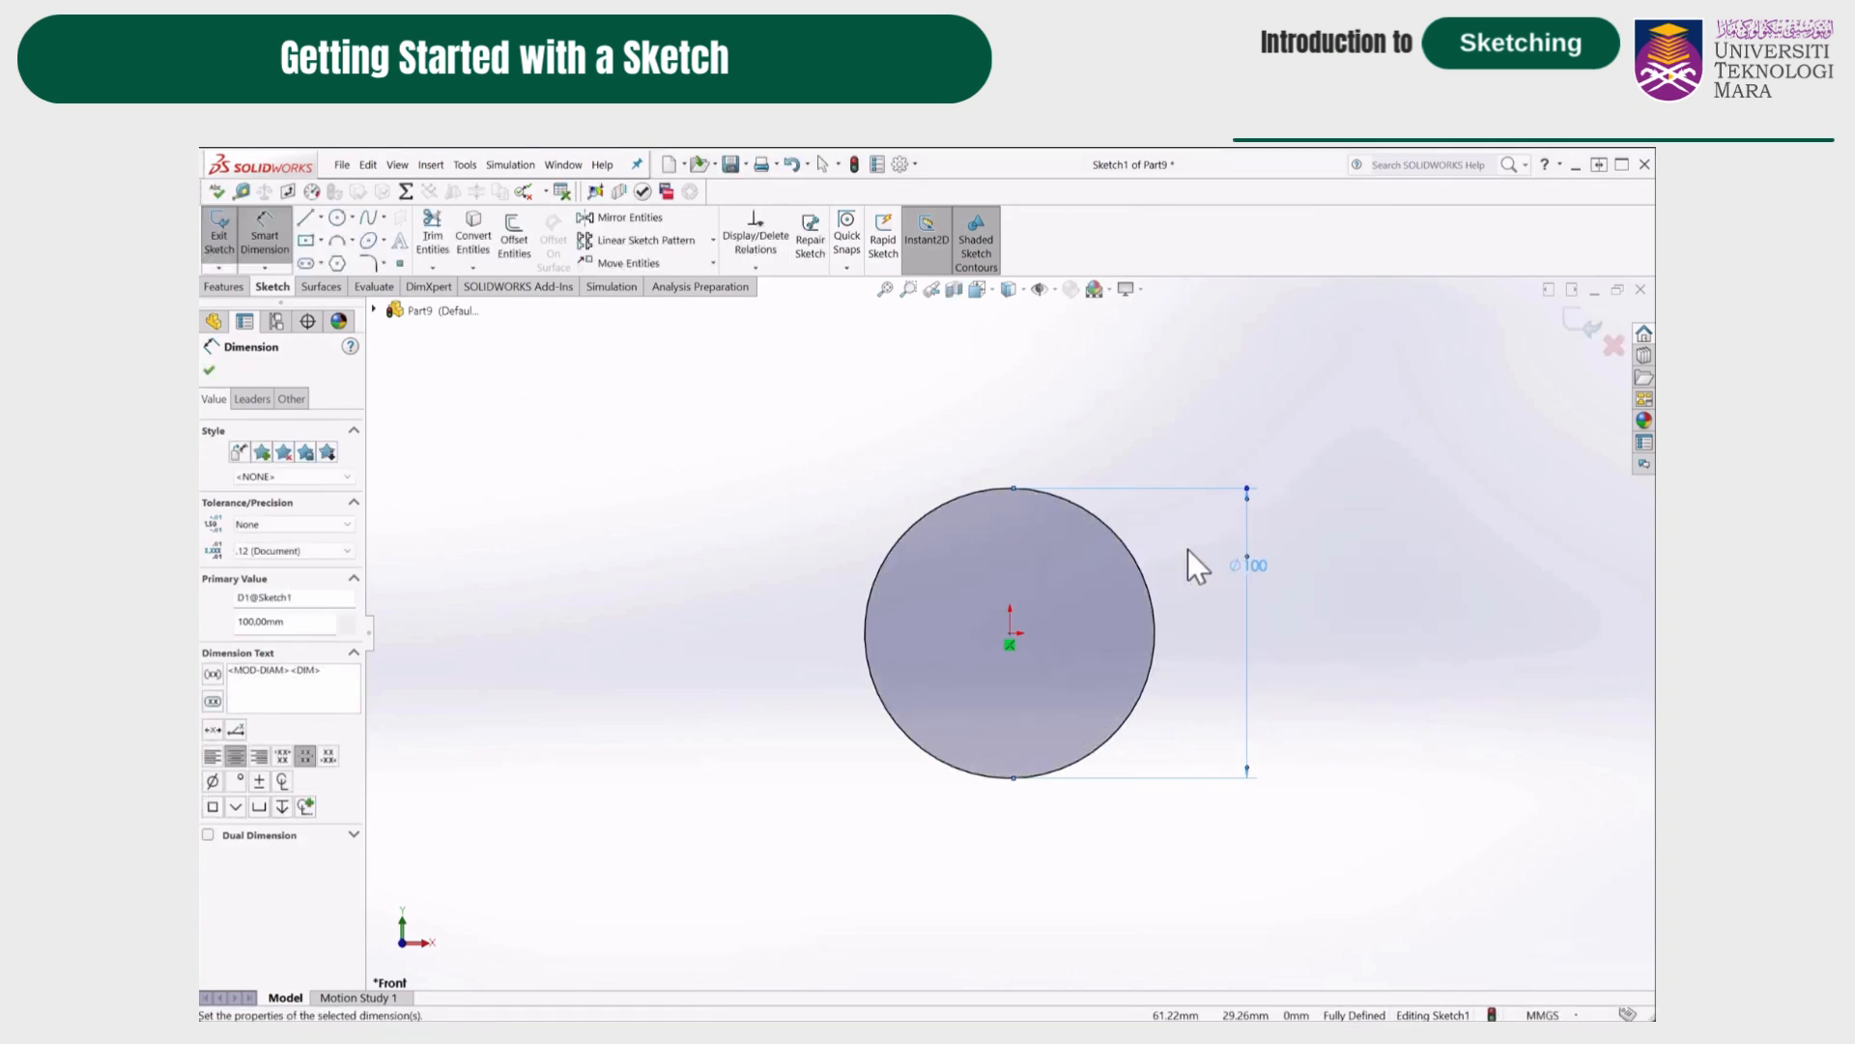
pyautogui.click(211, 372)
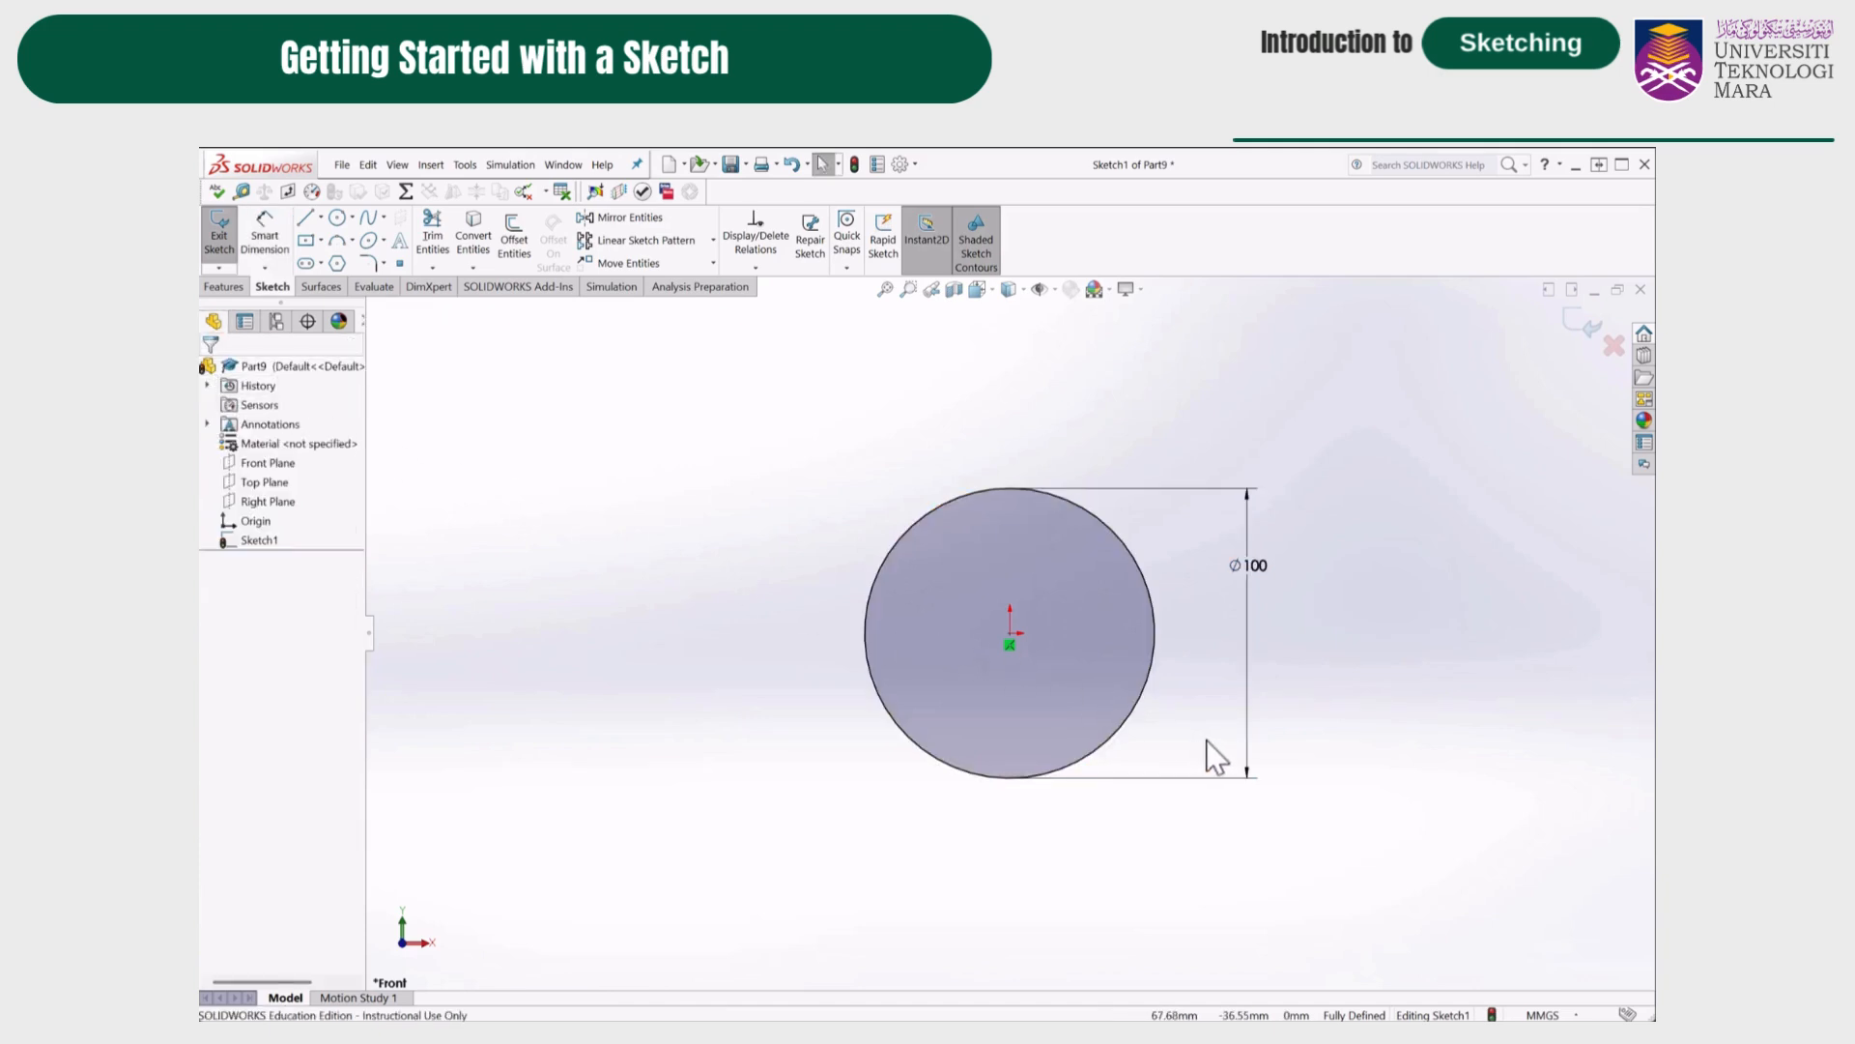
# Extrude the circle as a blind boss from the sketch plane to a depth of 50 mm.
pyautogui.click(224, 288)
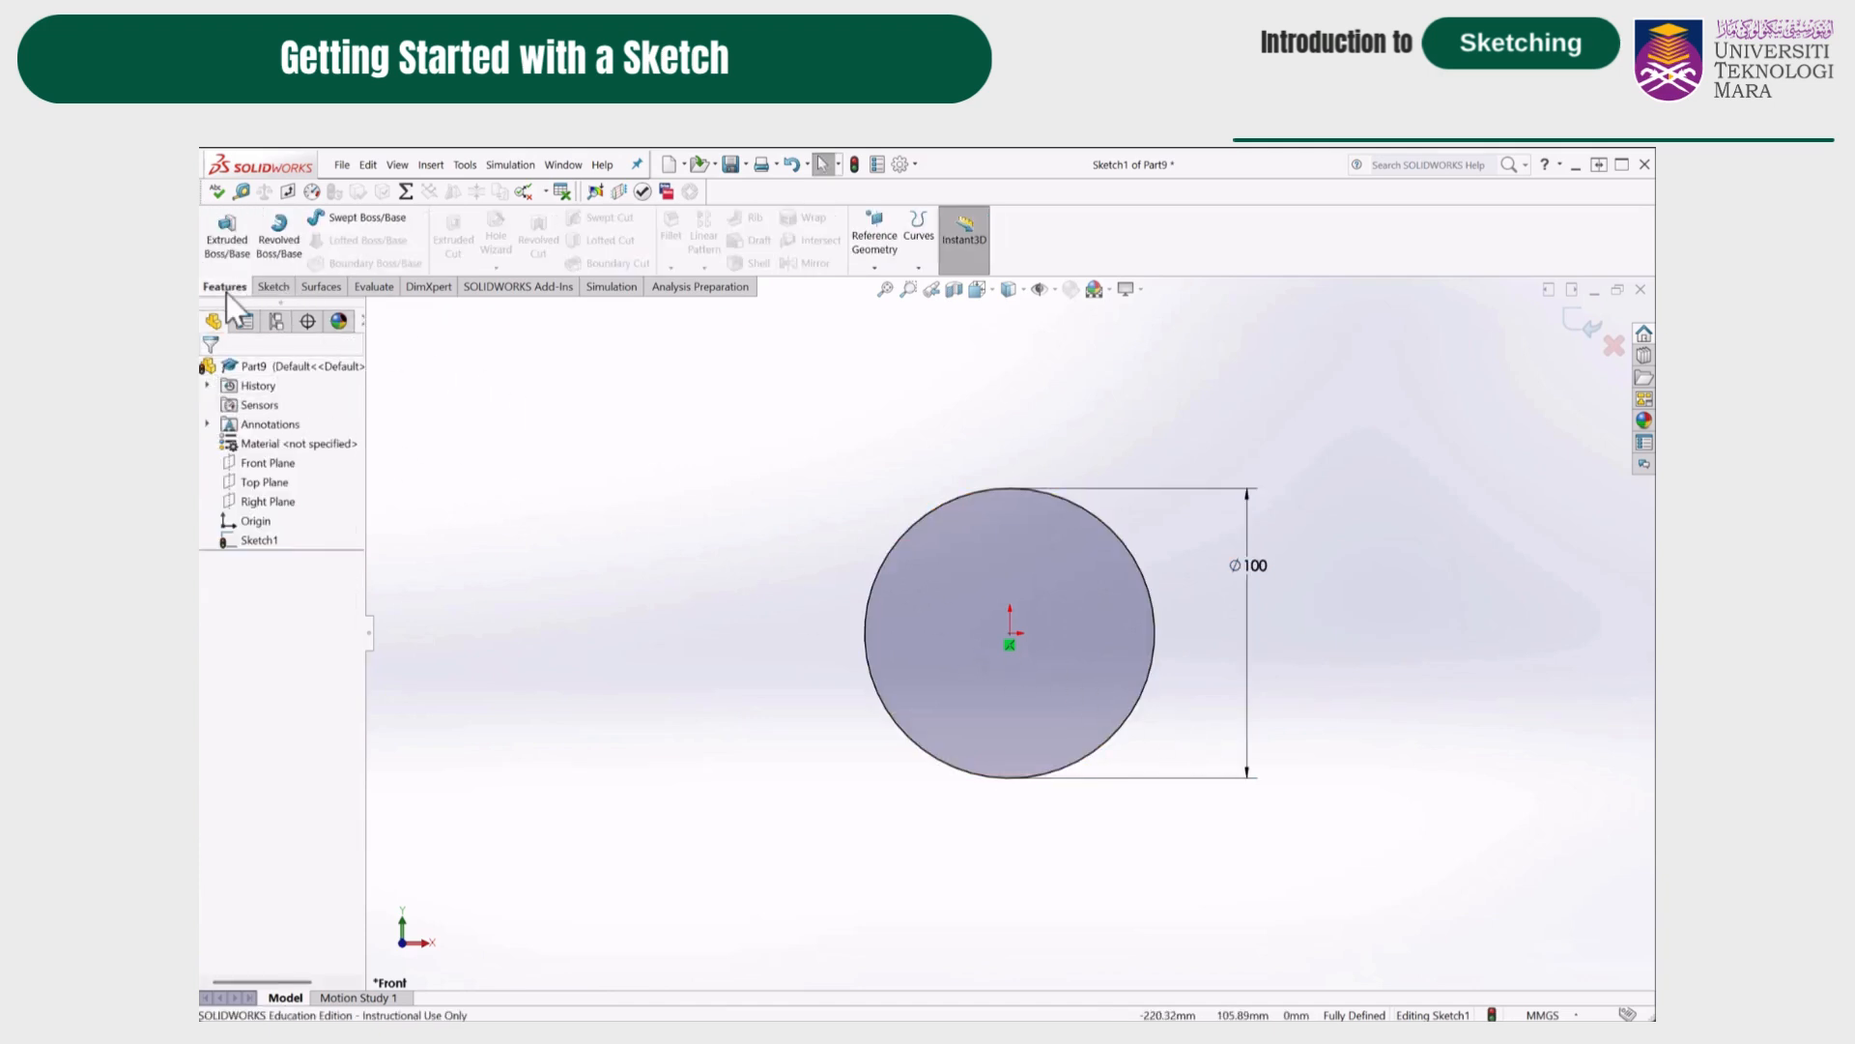
pyautogui.click(229, 244)
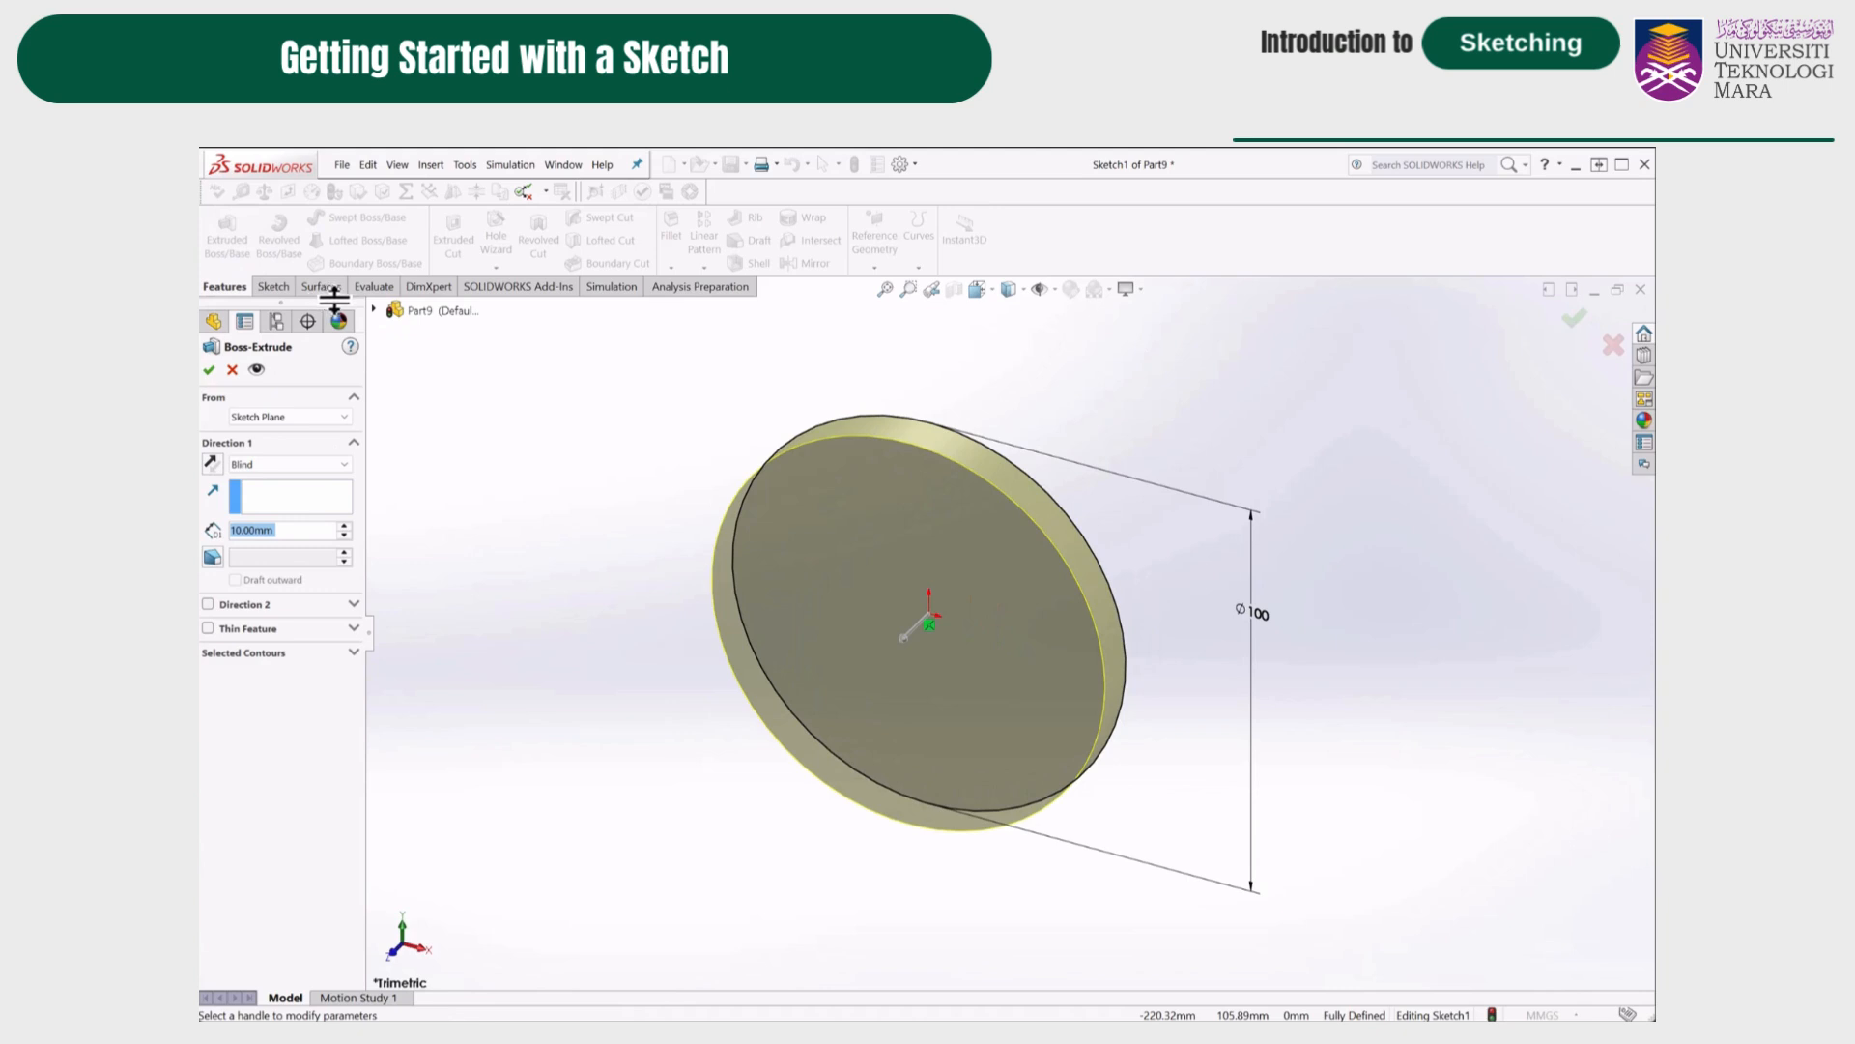
pyautogui.click(344, 528)
pyautogui.click(344, 528)
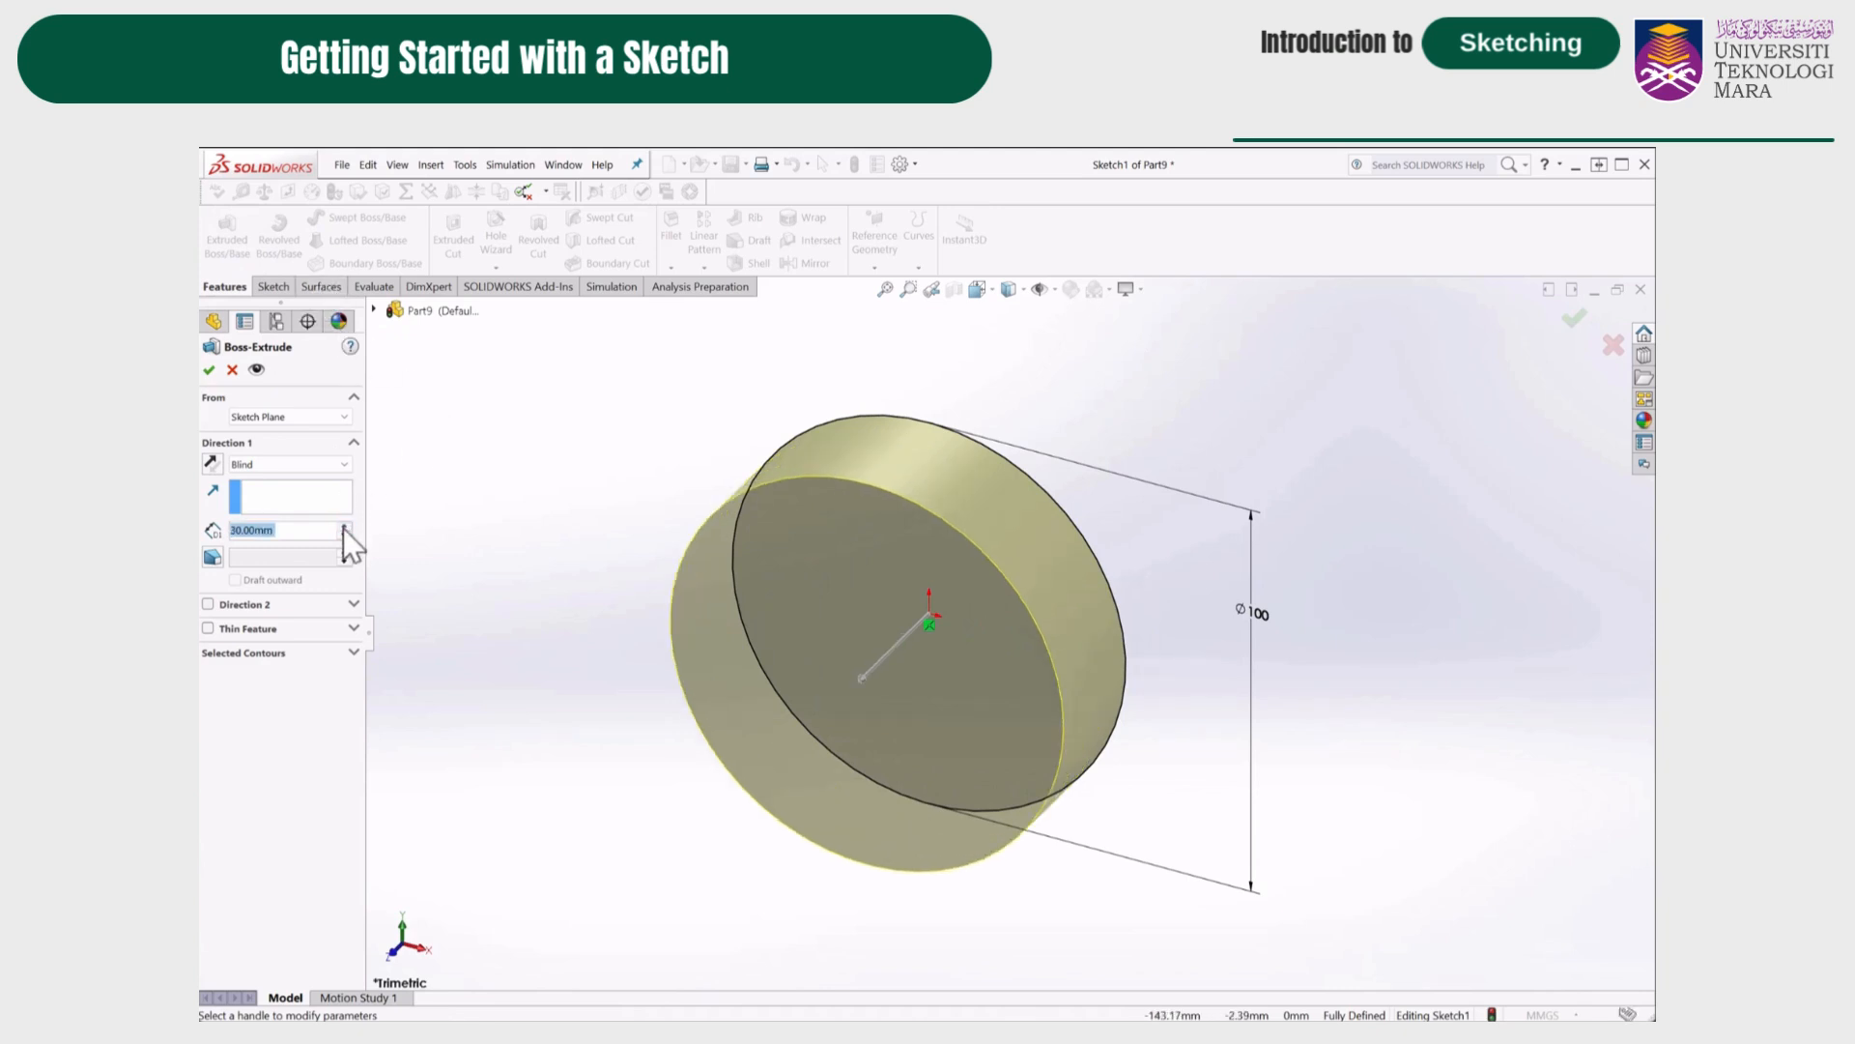
pyautogui.click(344, 528)
pyautogui.click(344, 528)
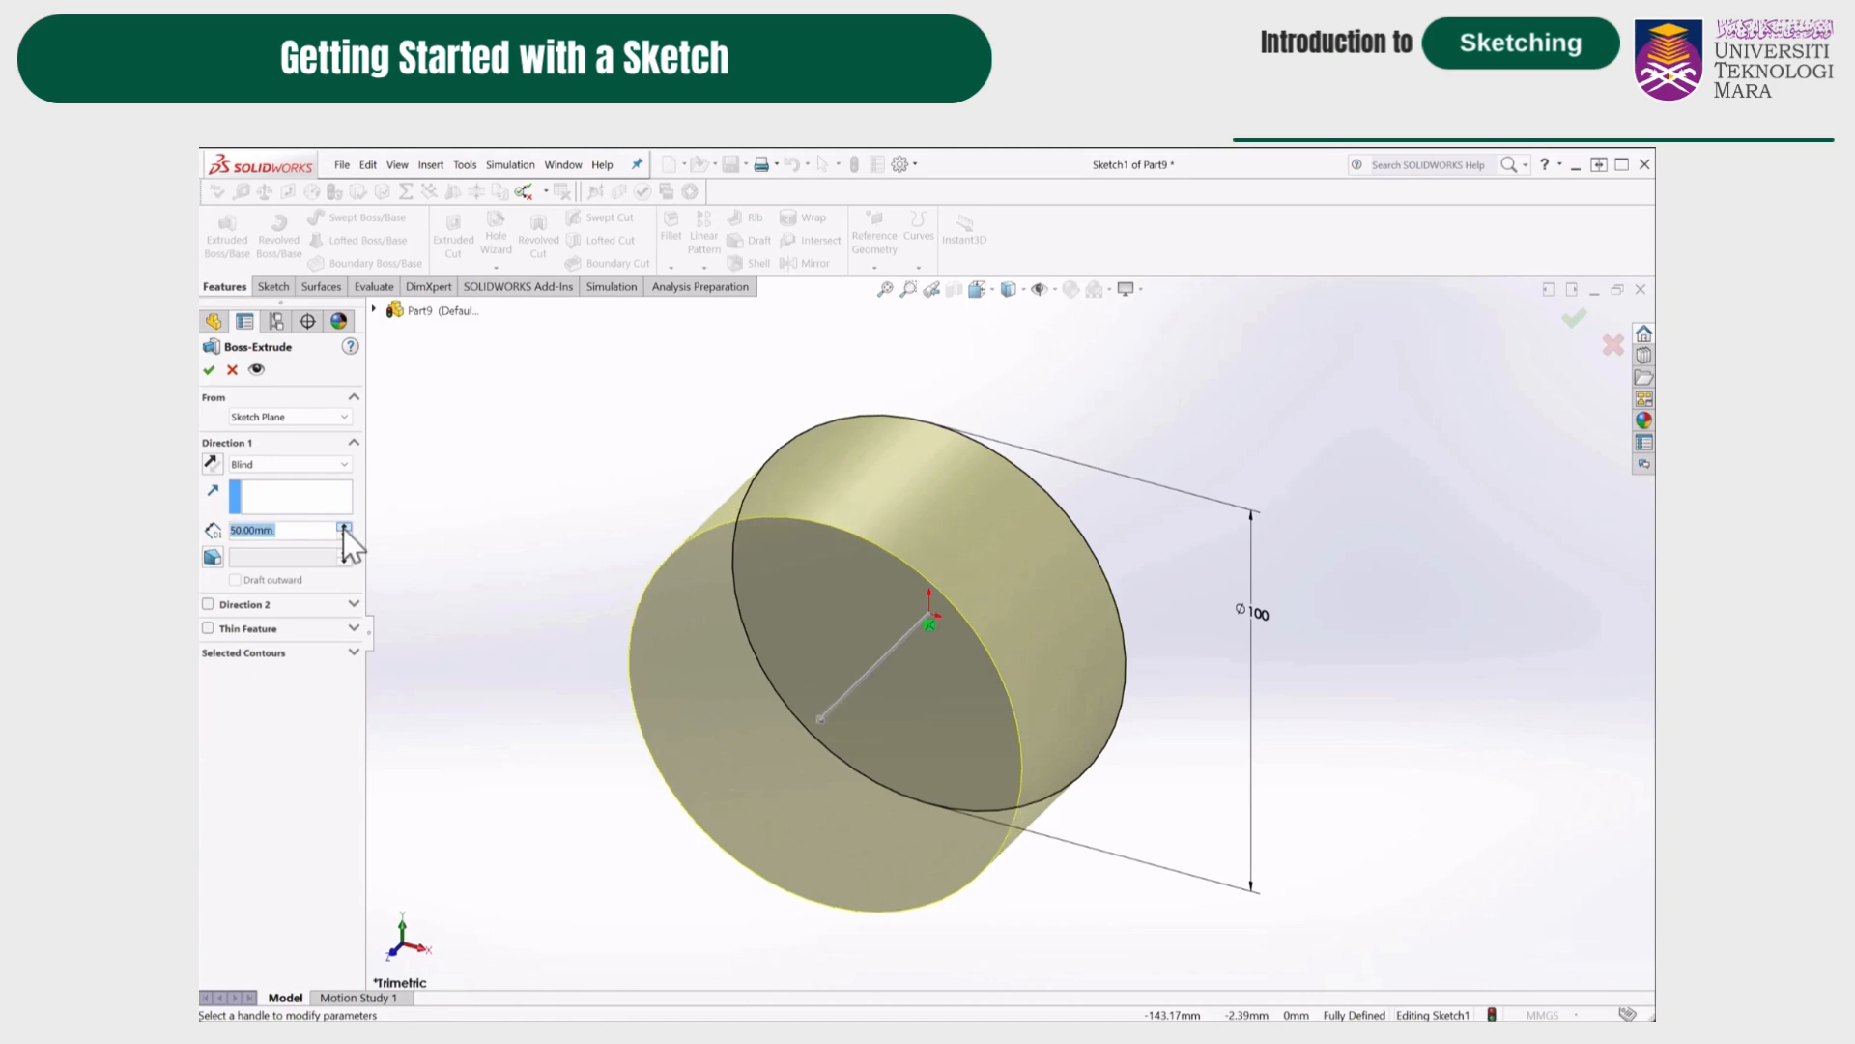
pyautogui.click(211, 372)
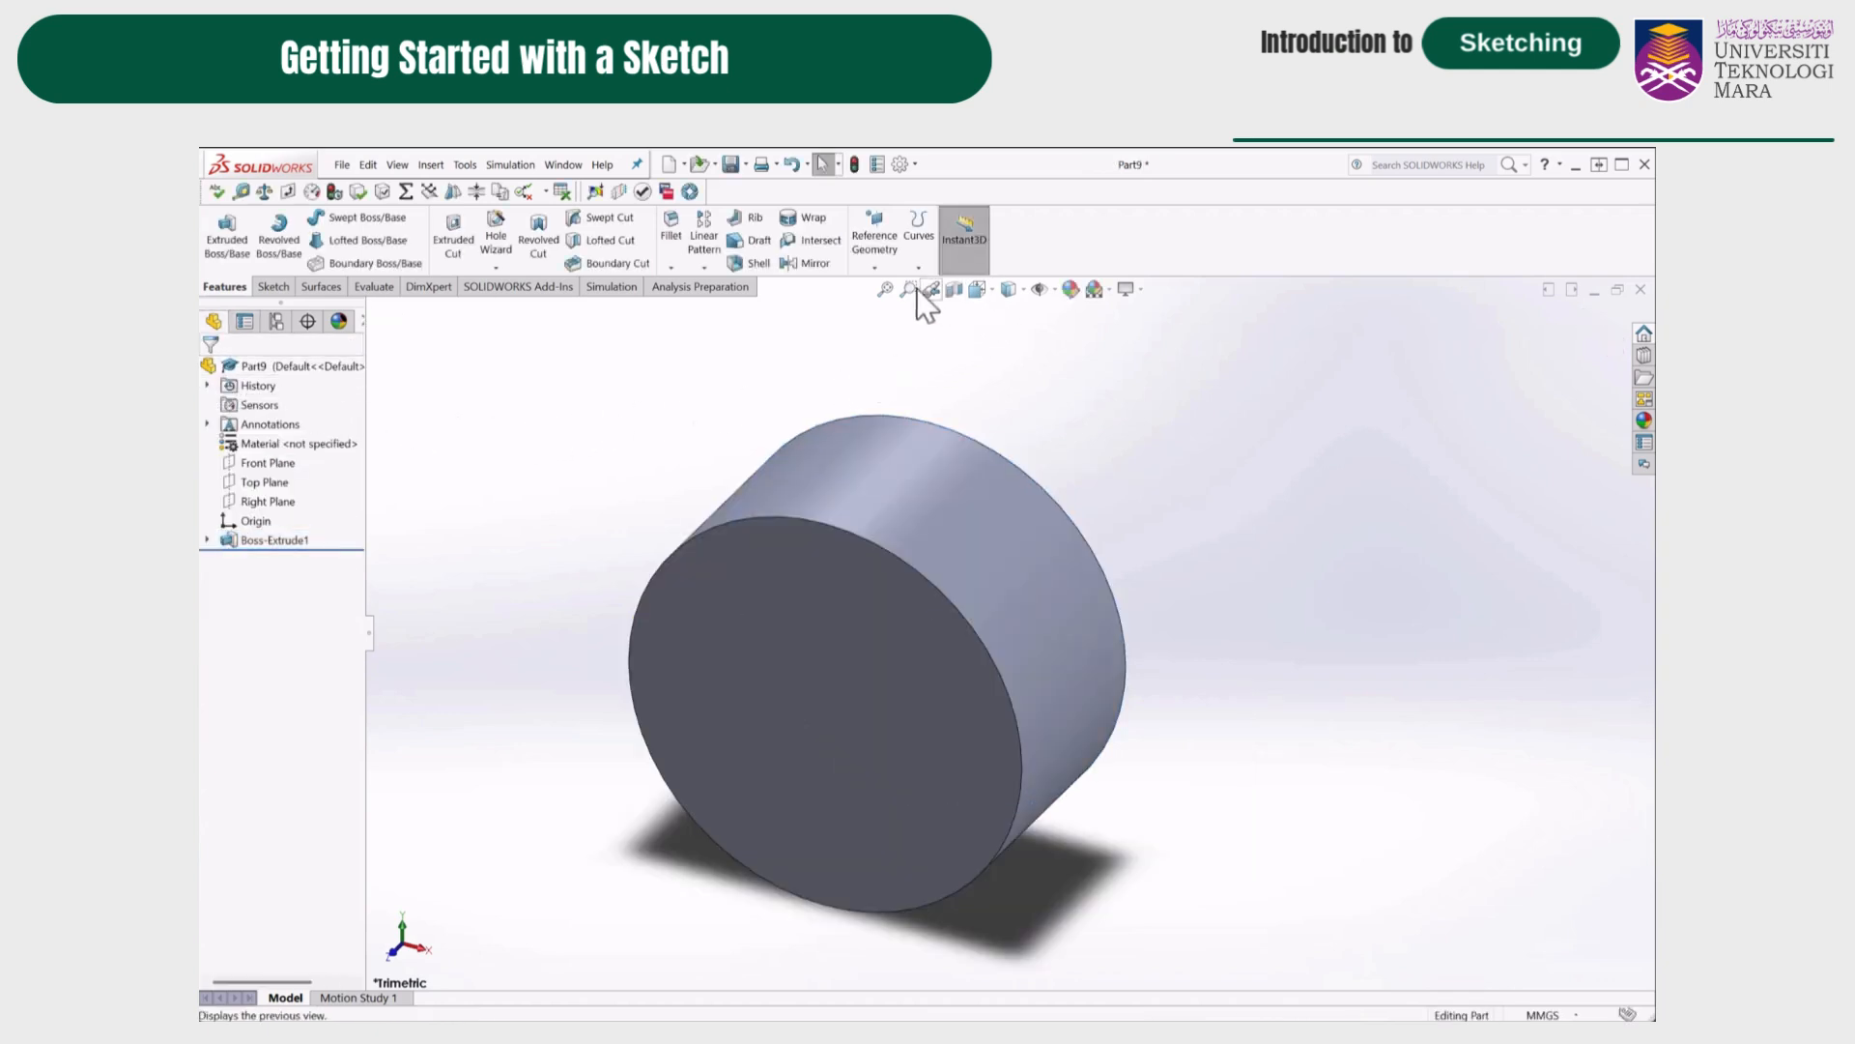
# Start a new sketch on the front circular face of the extruded cylinder.
pyautogui.click(885, 290)
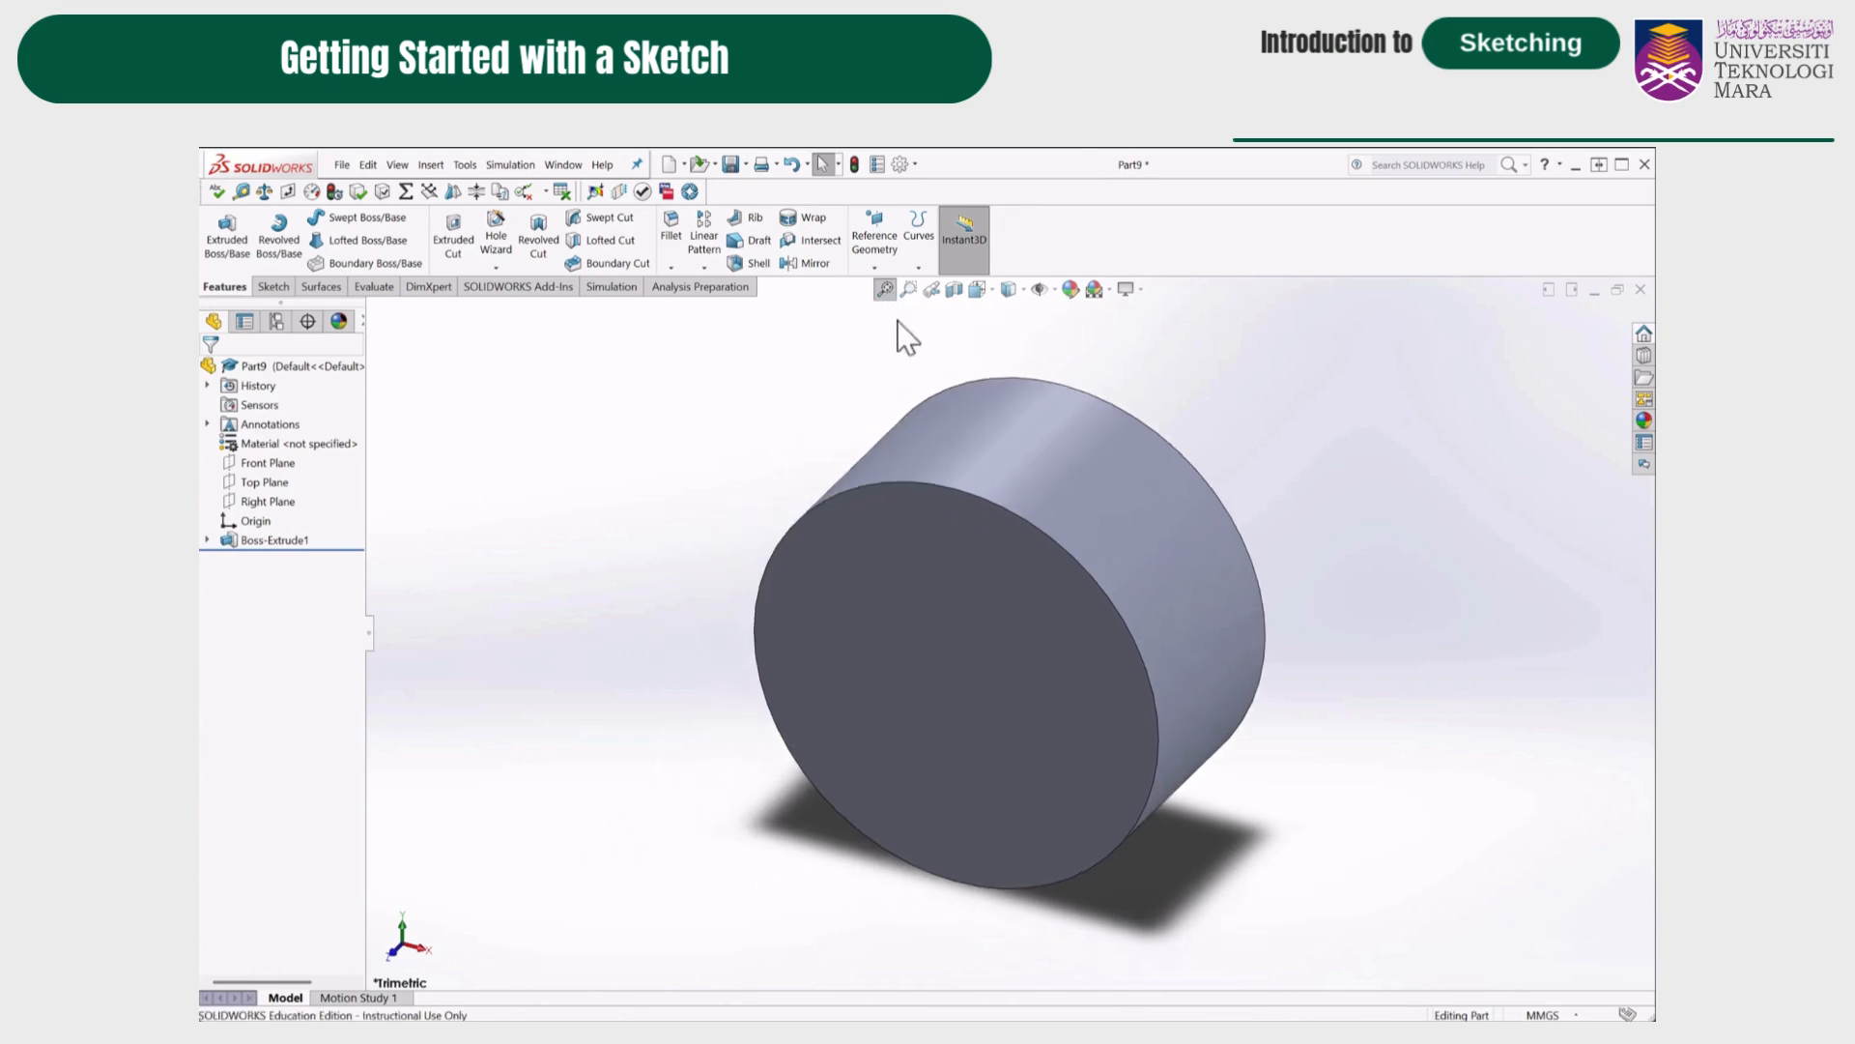
pyautogui.click(911, 508)
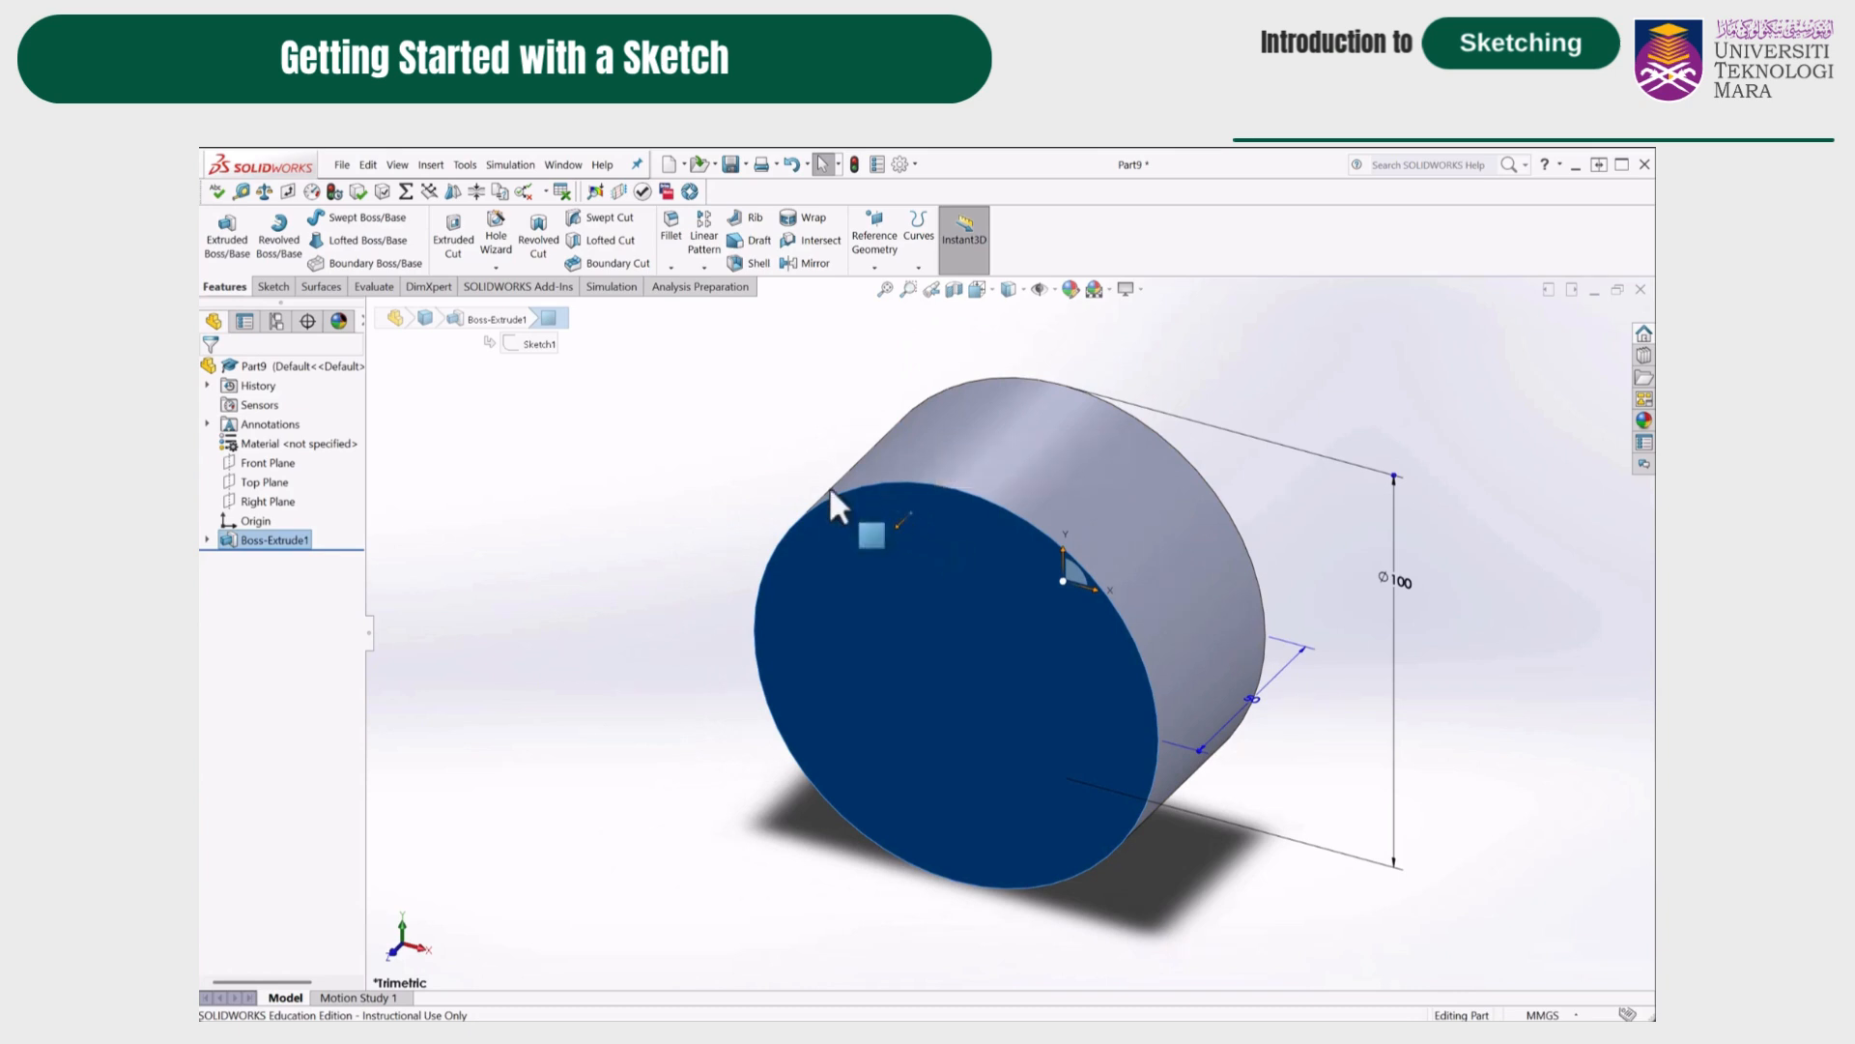
pyautogui.click(279, 290)
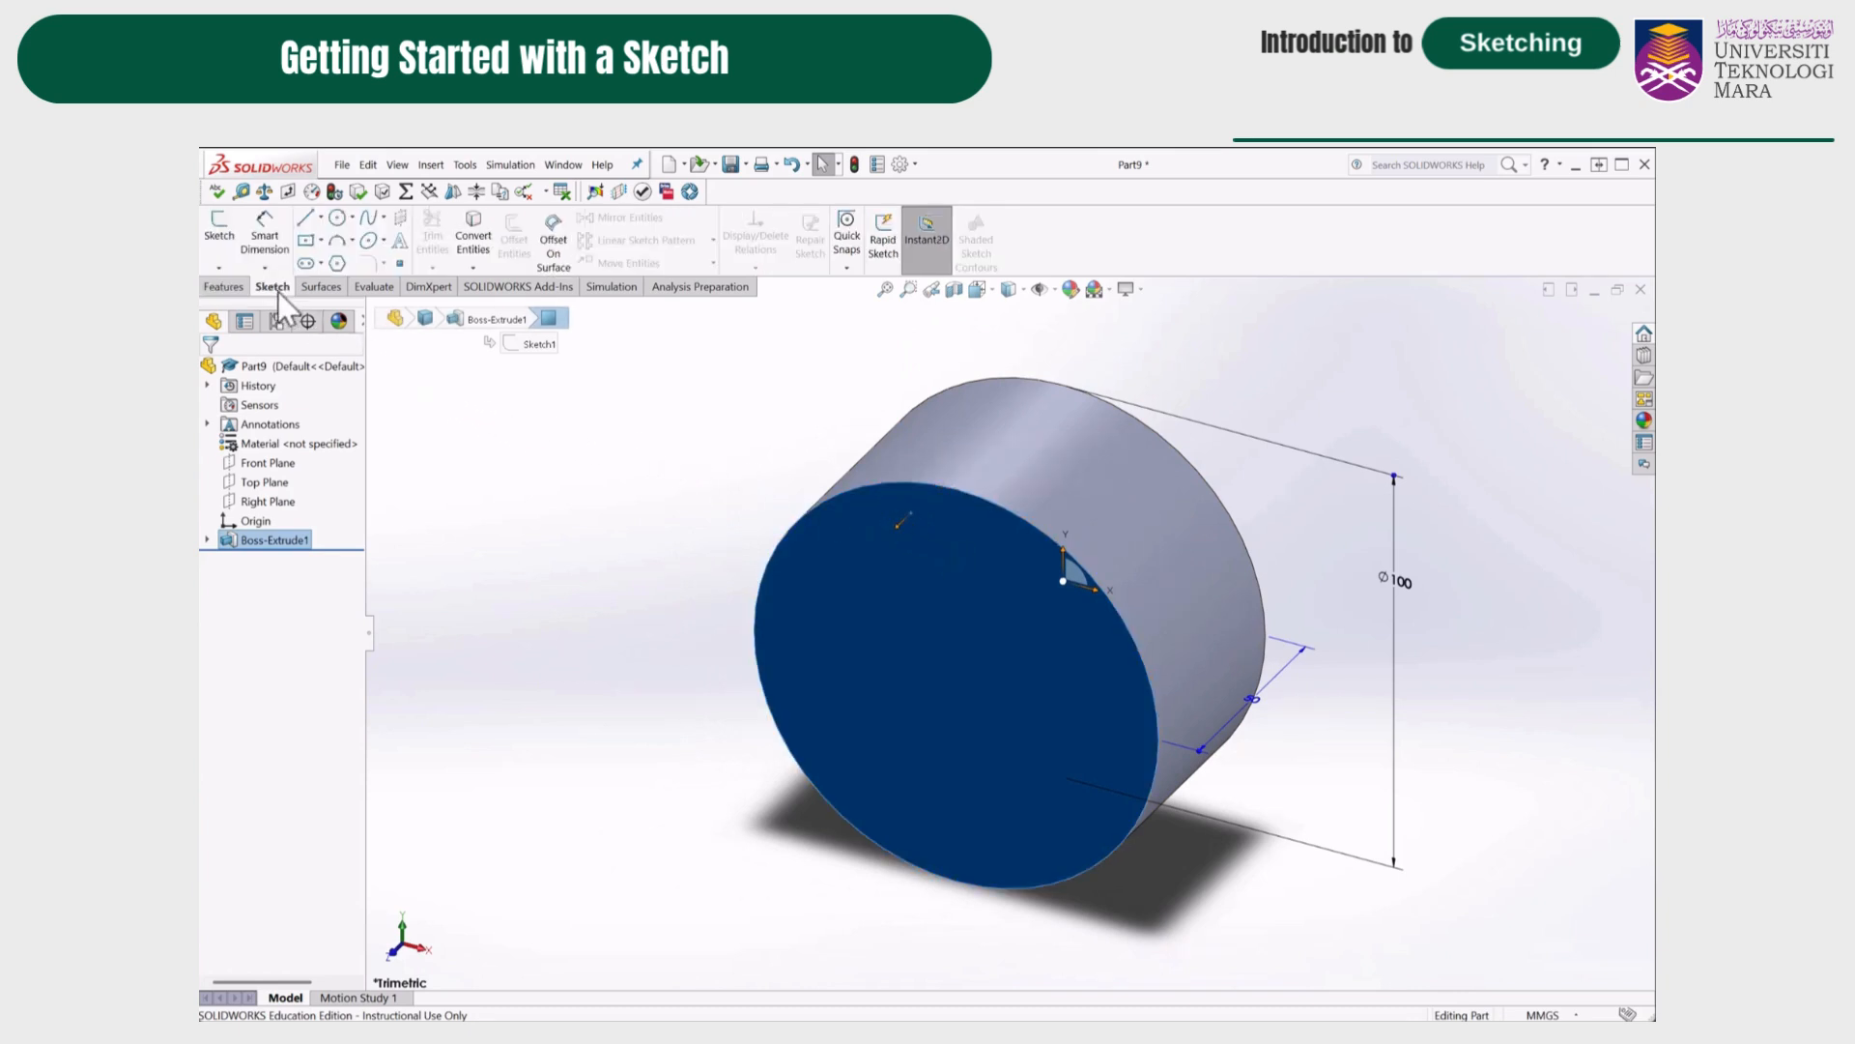
pyautogui.click(222, 230)
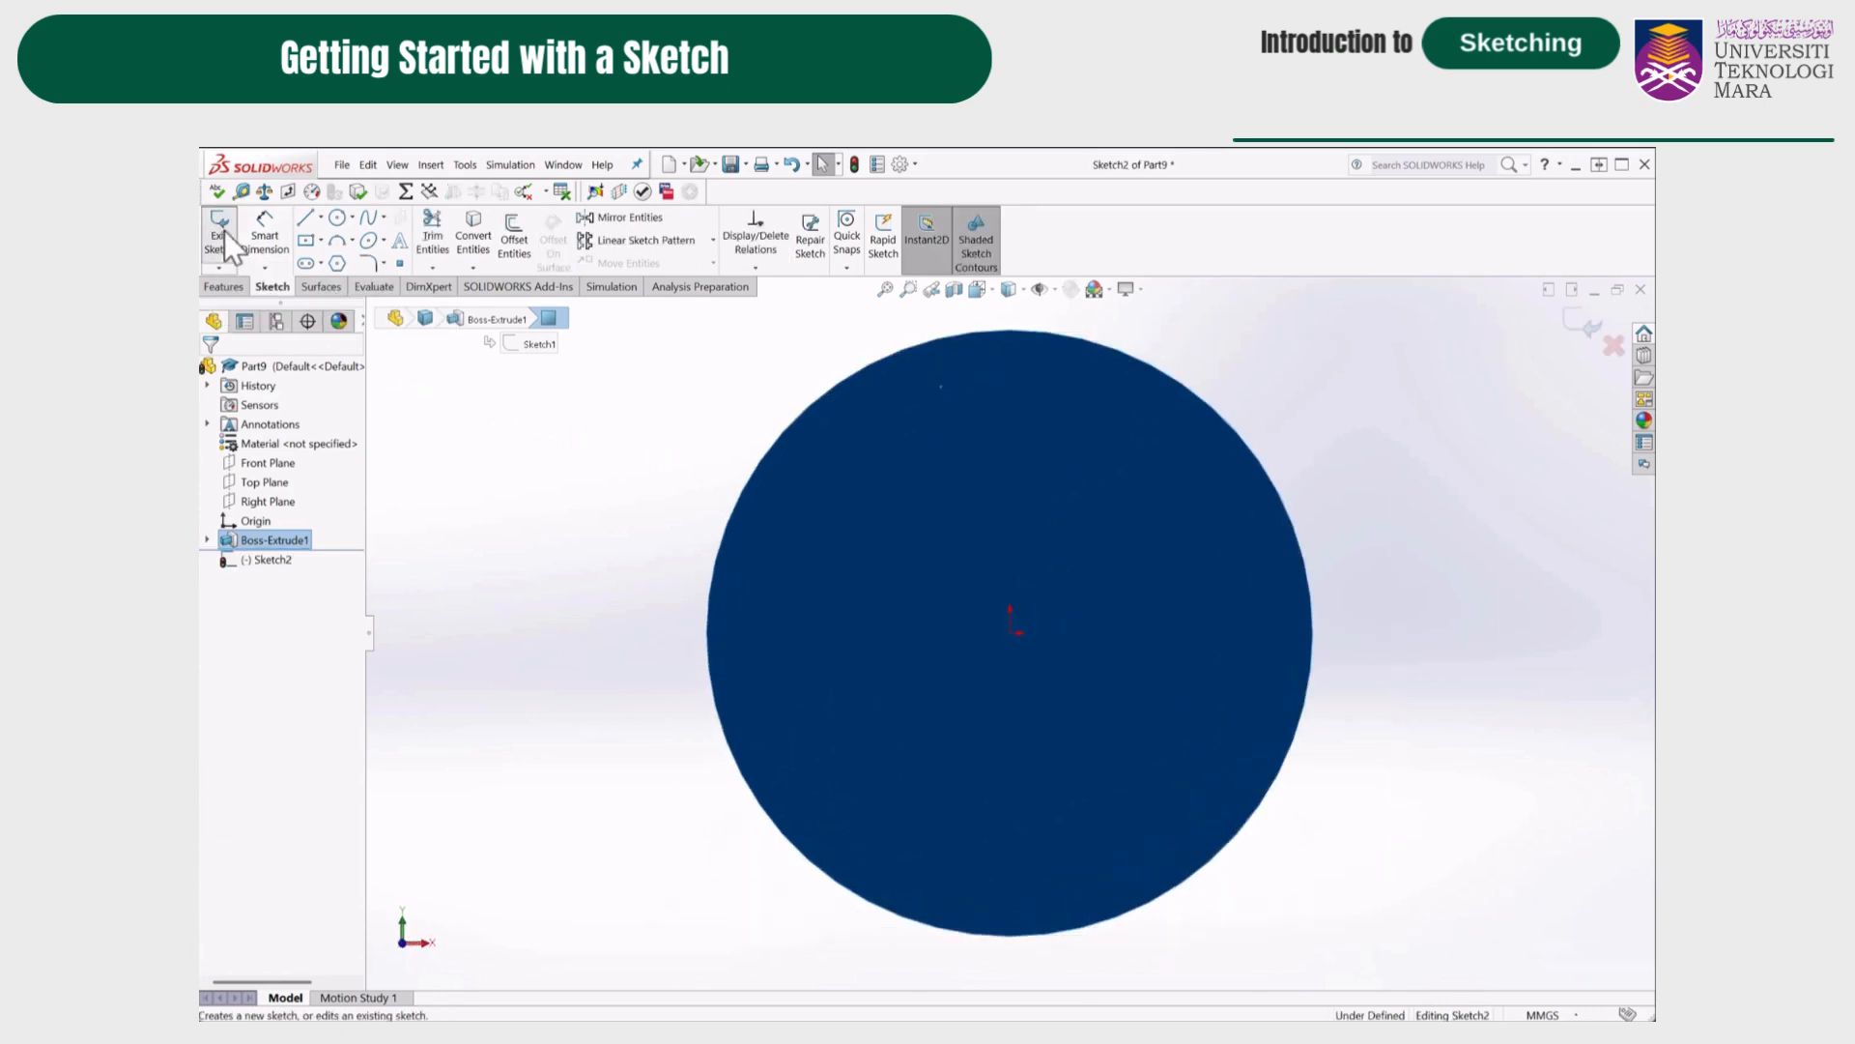
# Sketch a small circle of about 4.9 mm radius, centred about 36 mm directly above the origin.
pyautogui.click(336, 218)
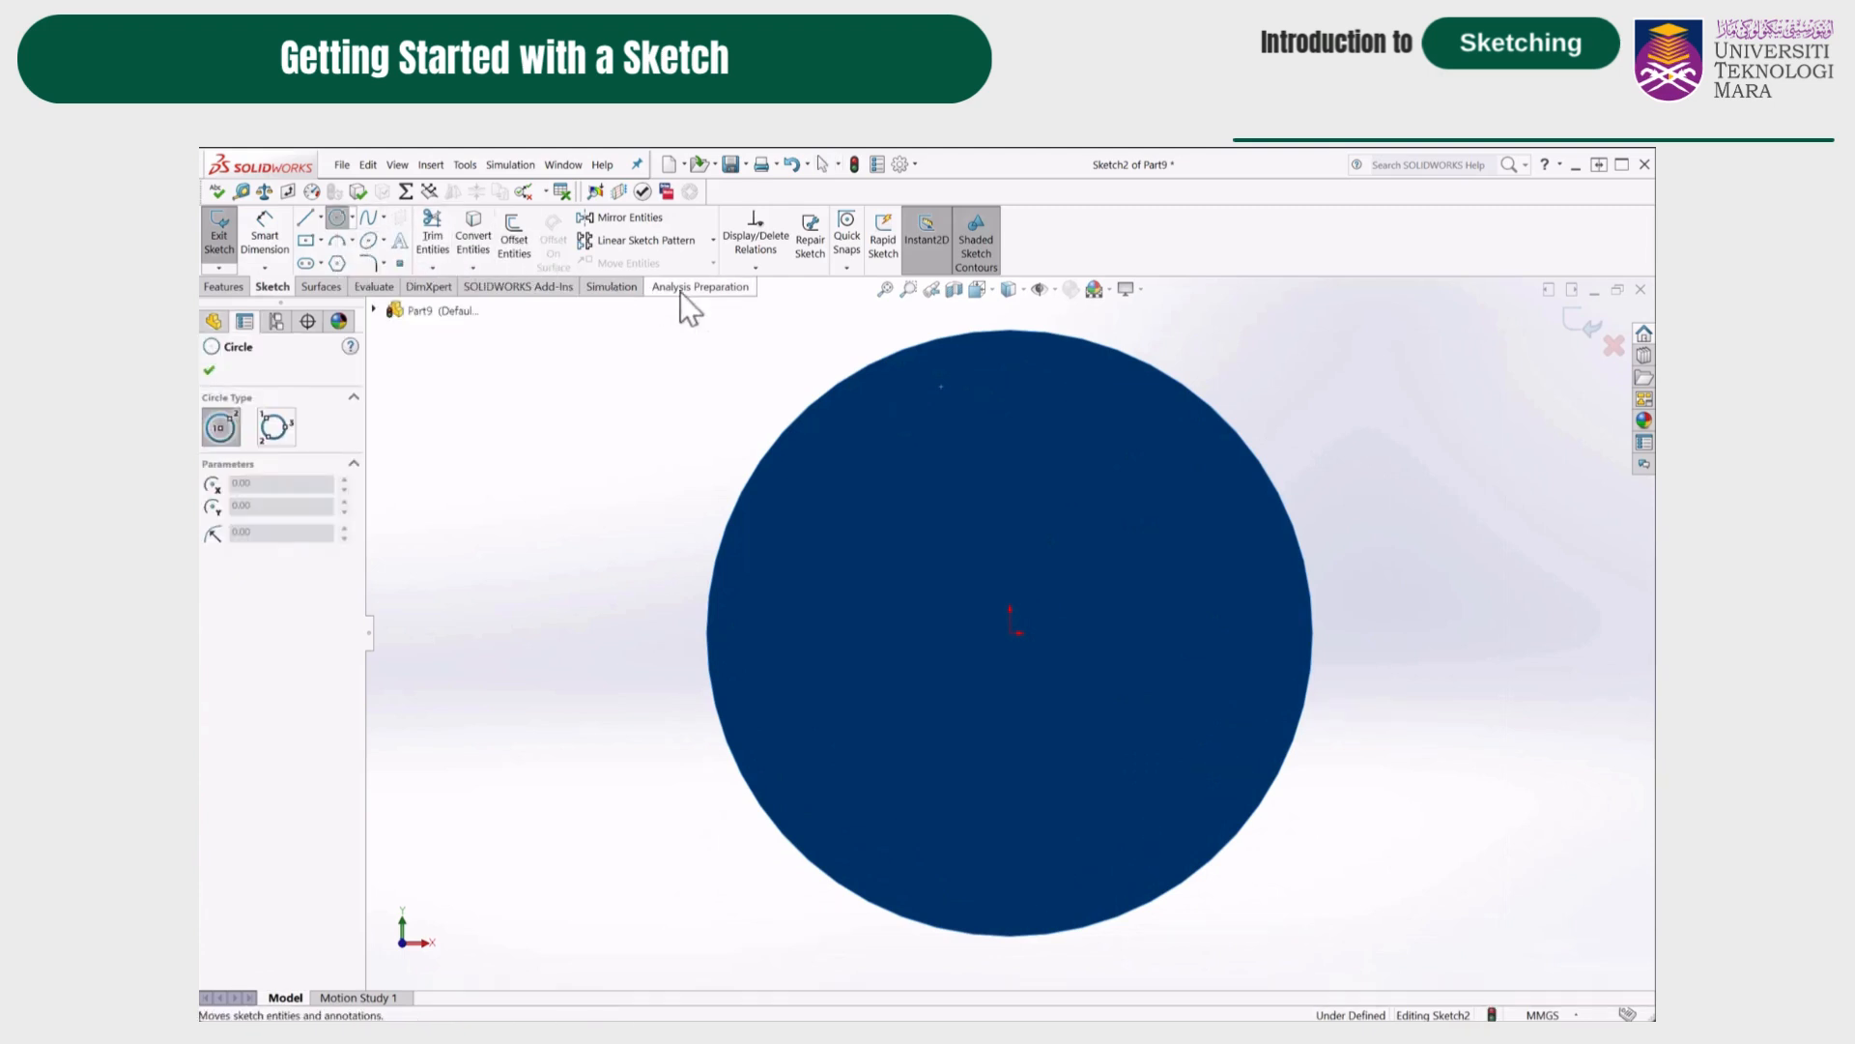
pyautogui.click(1009, 417)
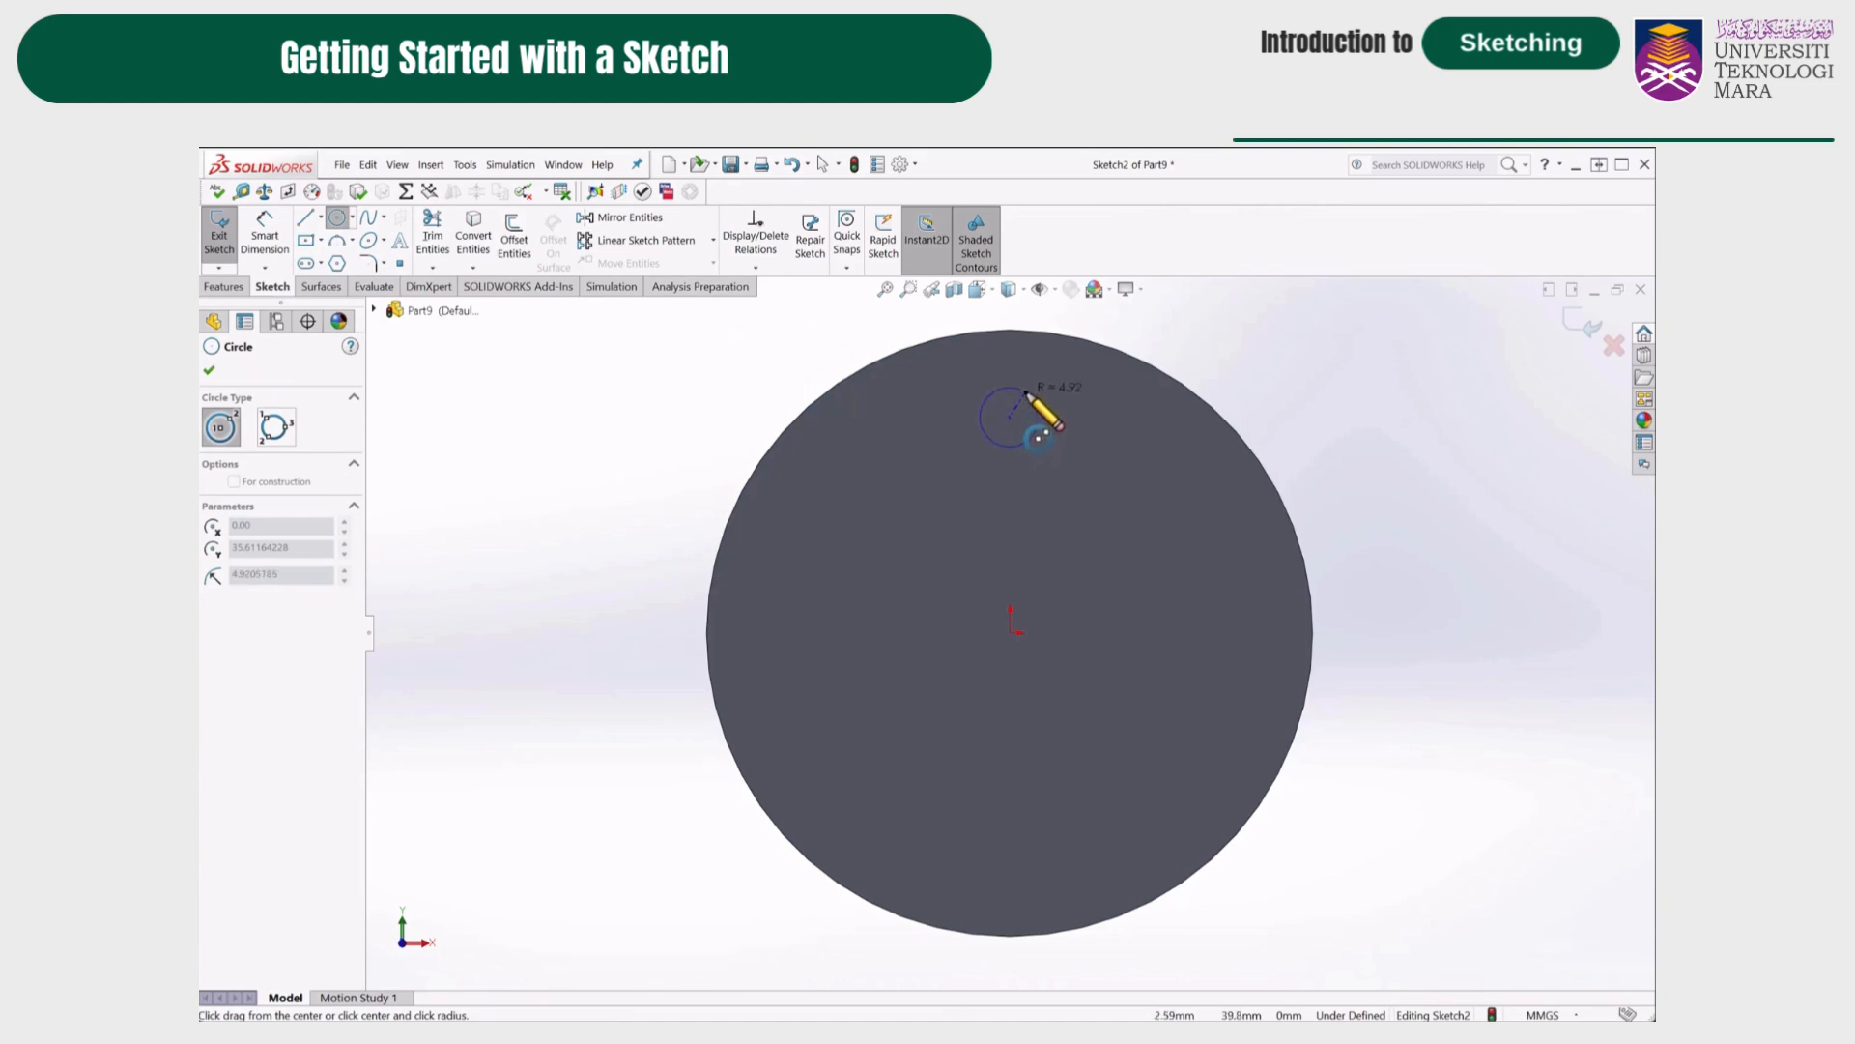
pyautogui.click(1026, 392)
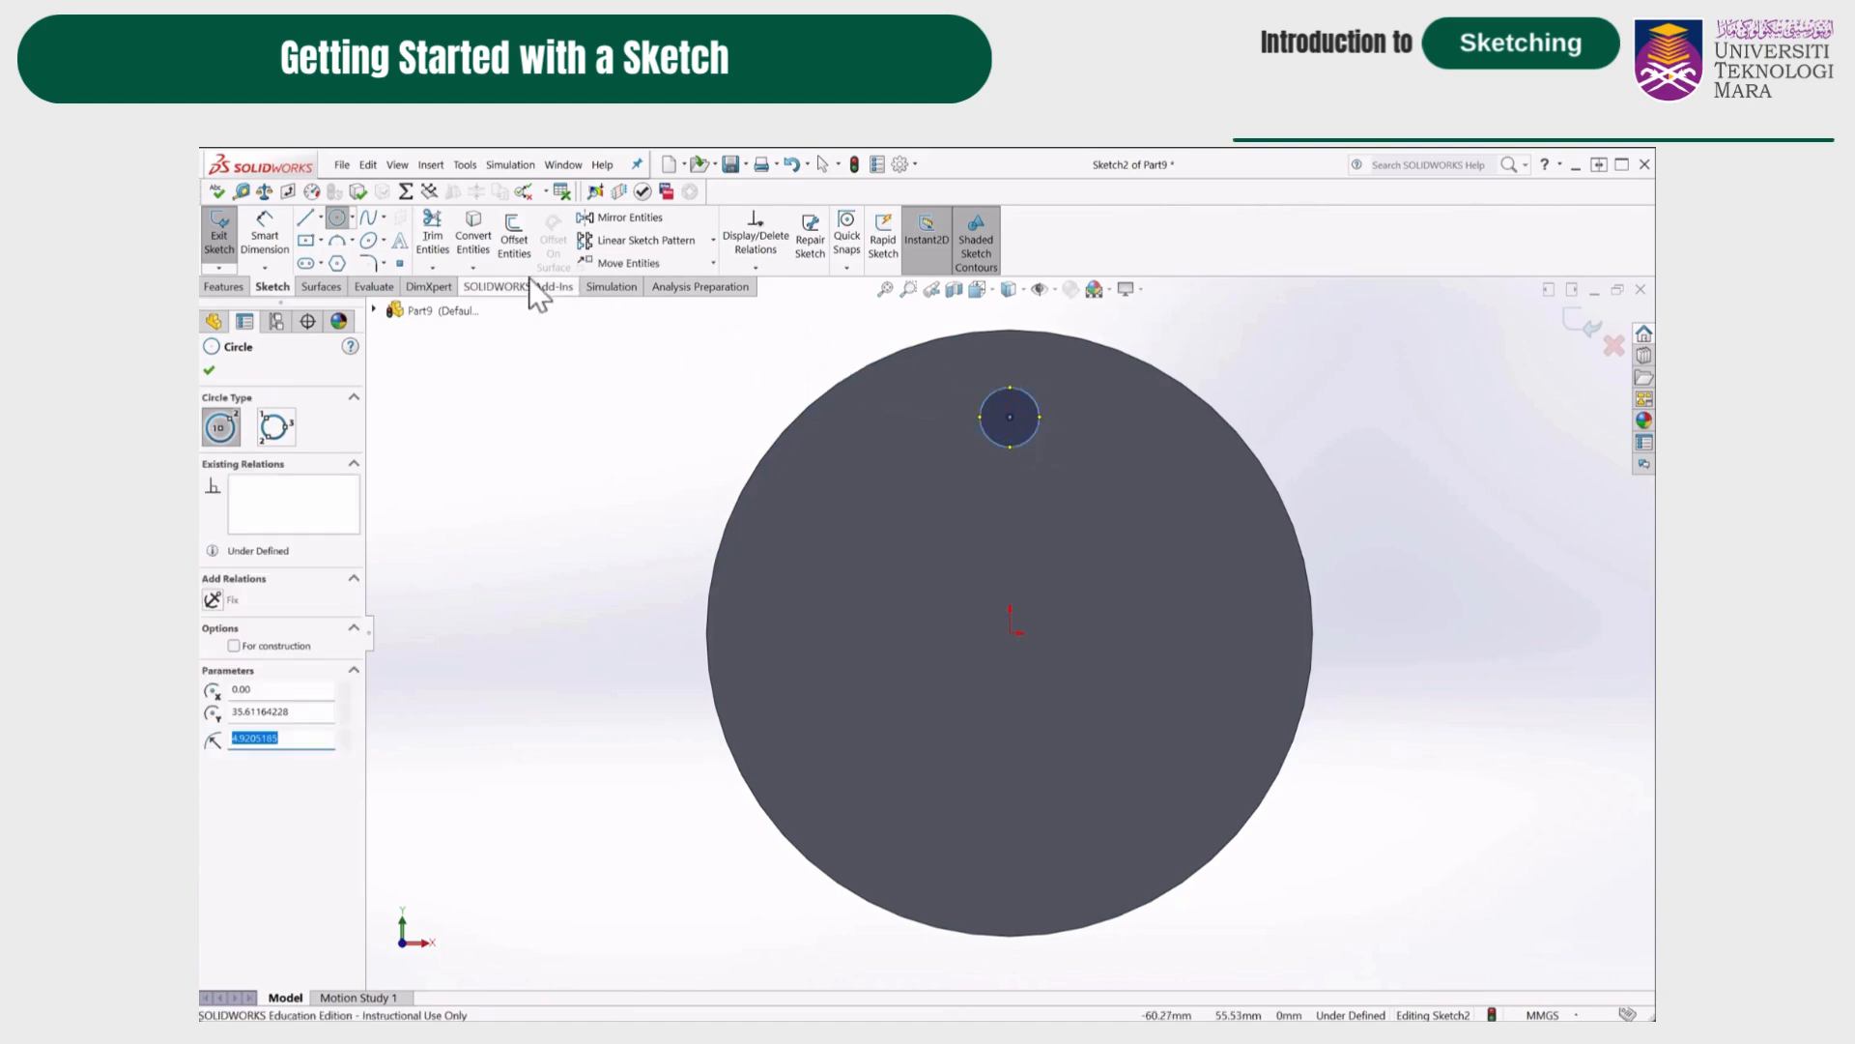
# Dimension the small circle's diameter and set it to 10 mm.
pyautogui.click(265, 235)
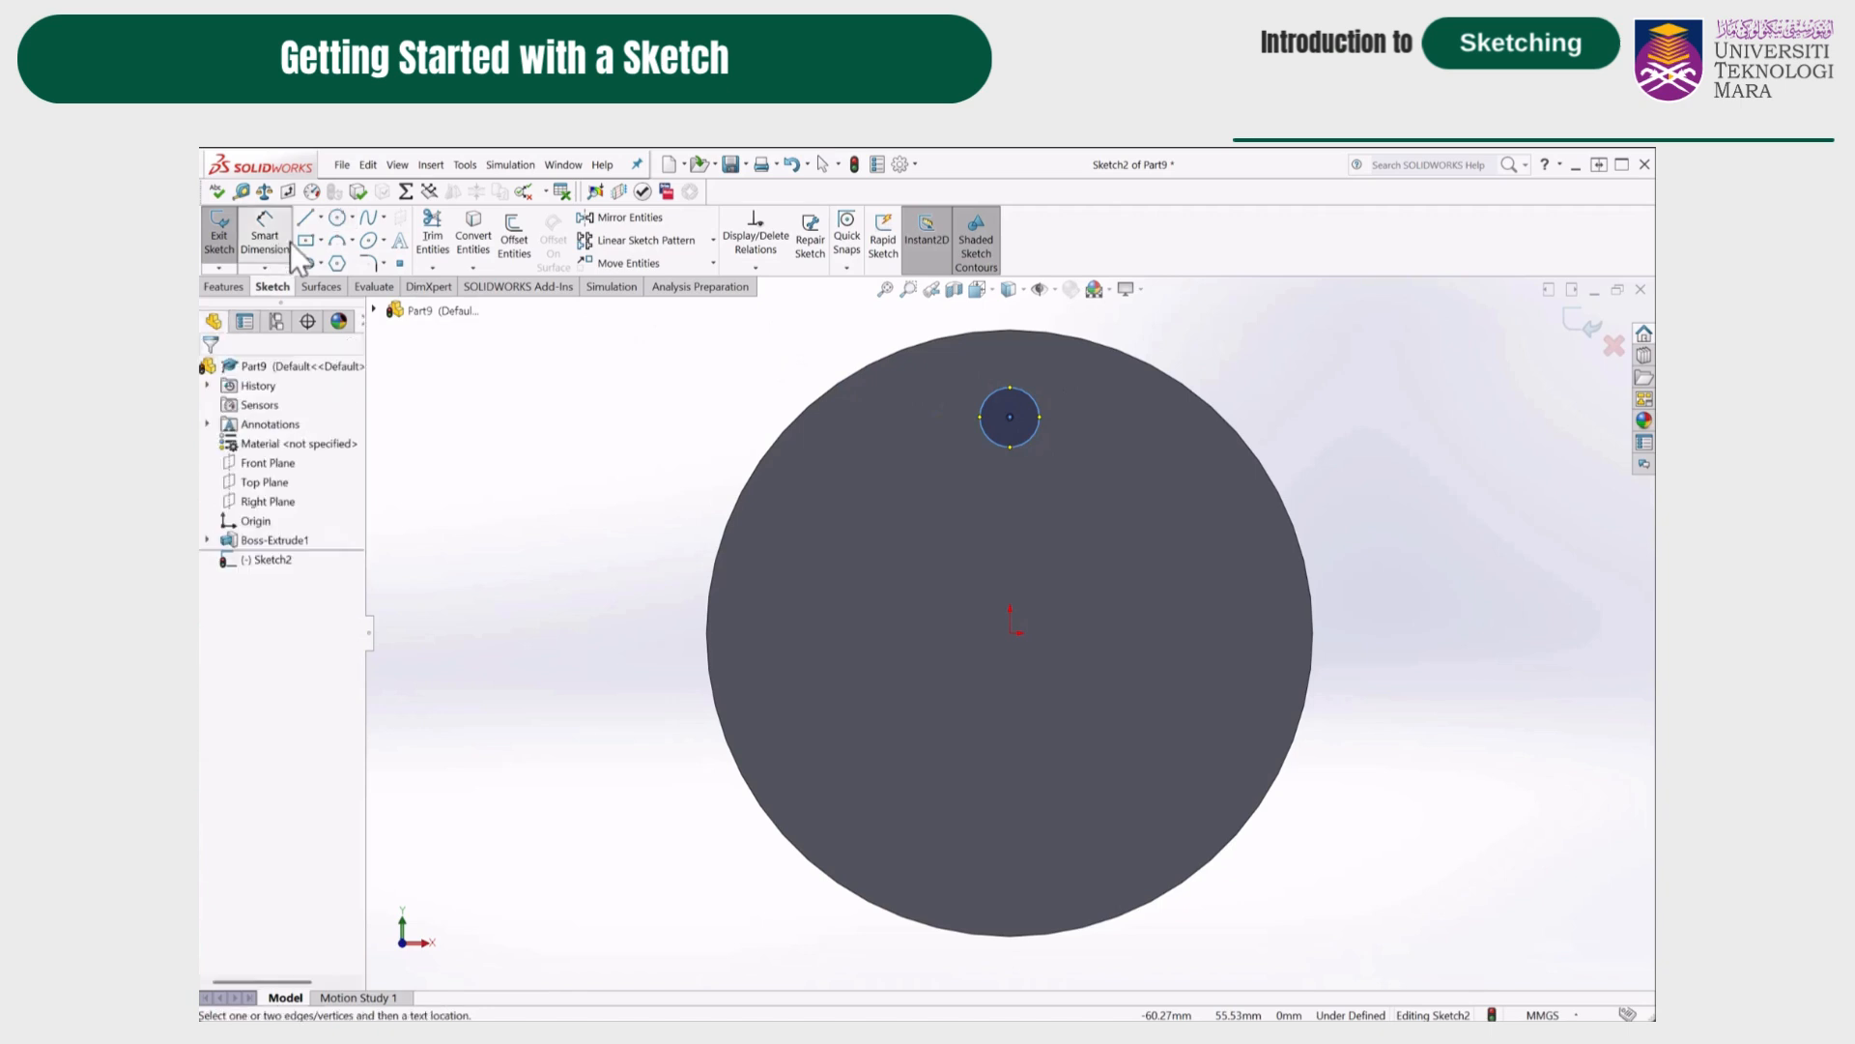
pyautogui.click(1036, 410)
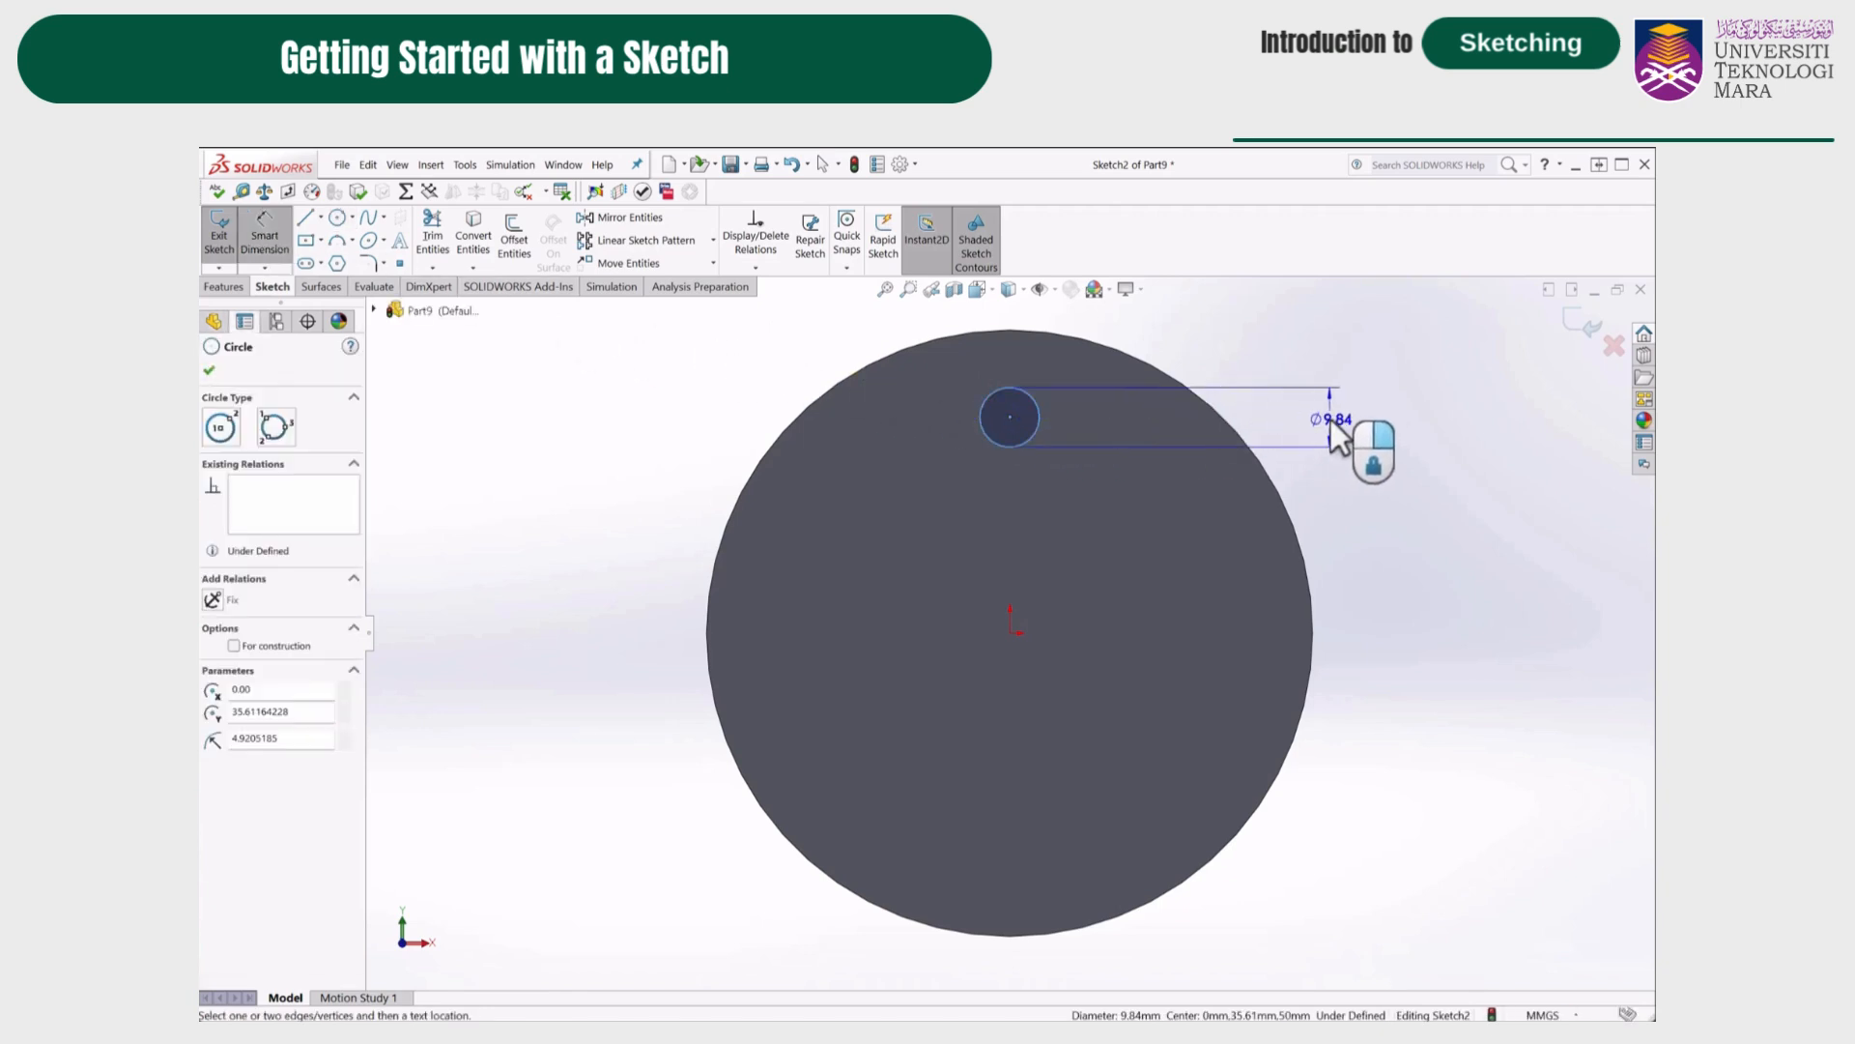
pyautogui.click(1331, 419)
pyautogui.write('1')
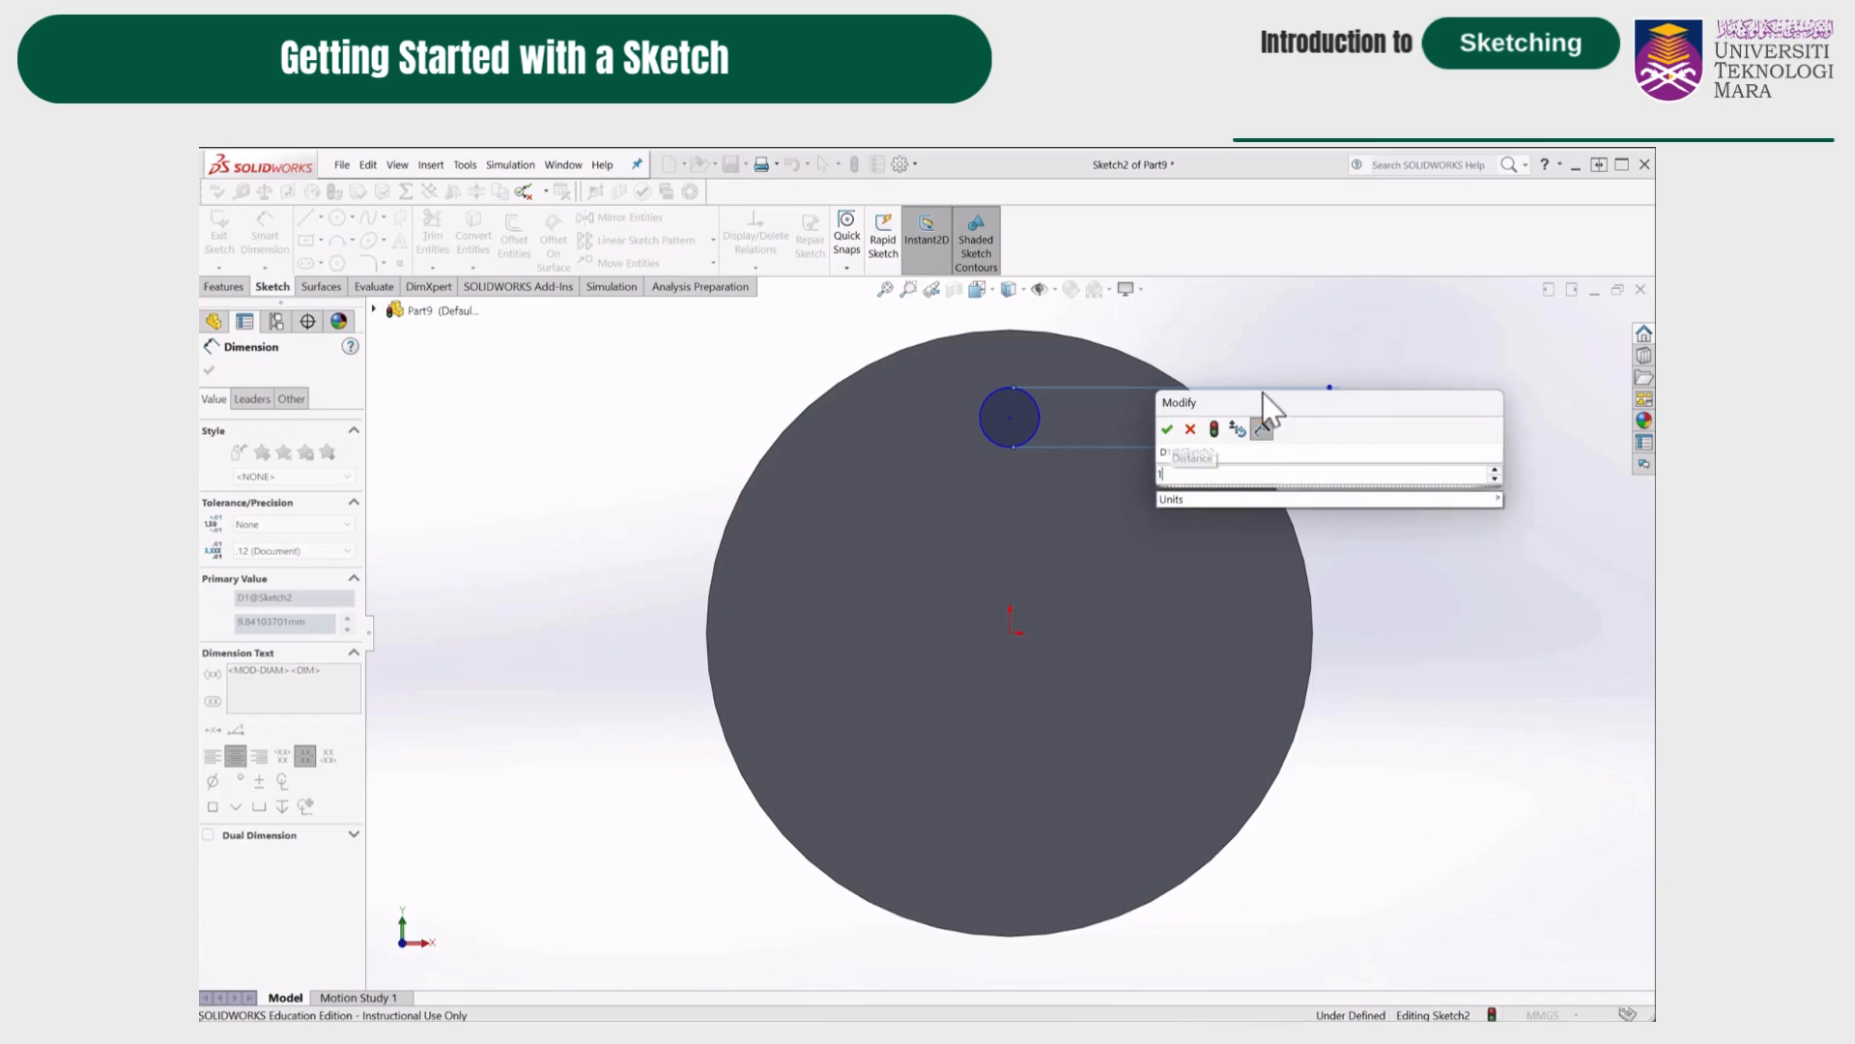
pyautogui.write('0')
pyautogui.press('Return')
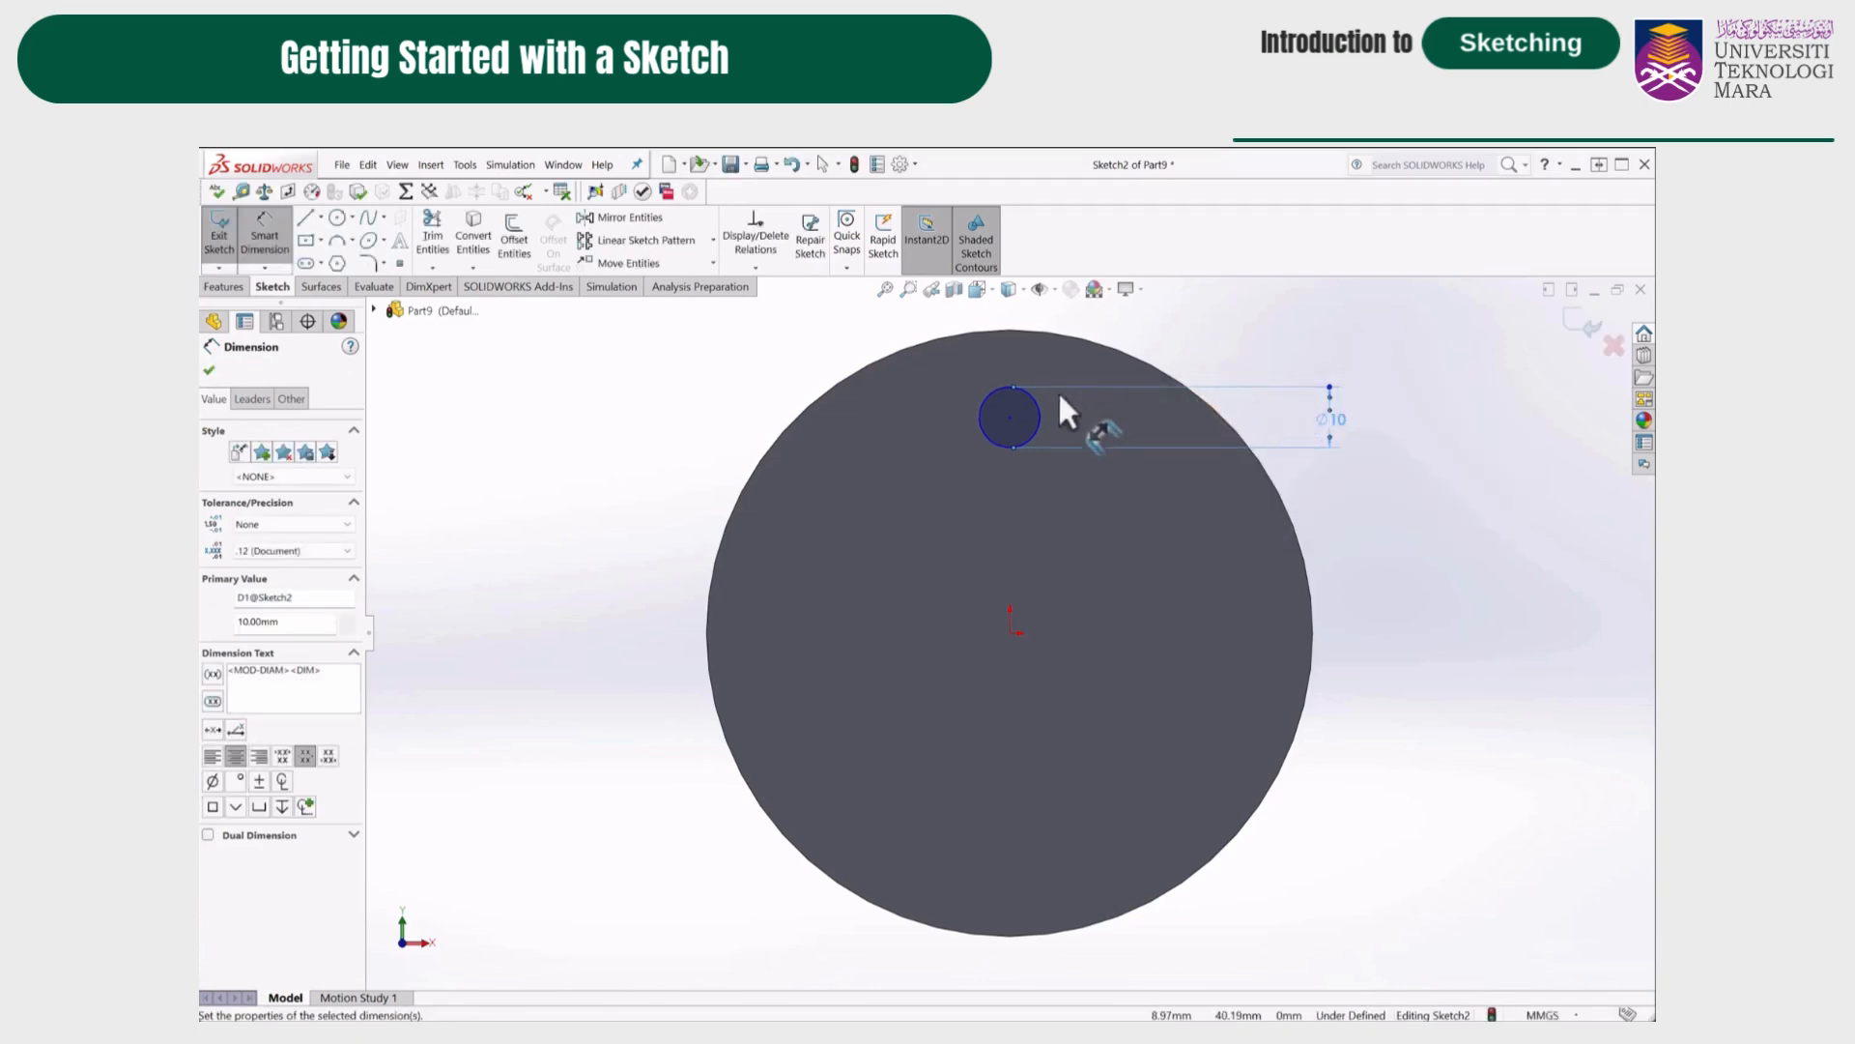
# Dimension the vertical distance between the small circle's centre and the origin, setting it to 35 mm.
pyautogui.click(1009, 416)
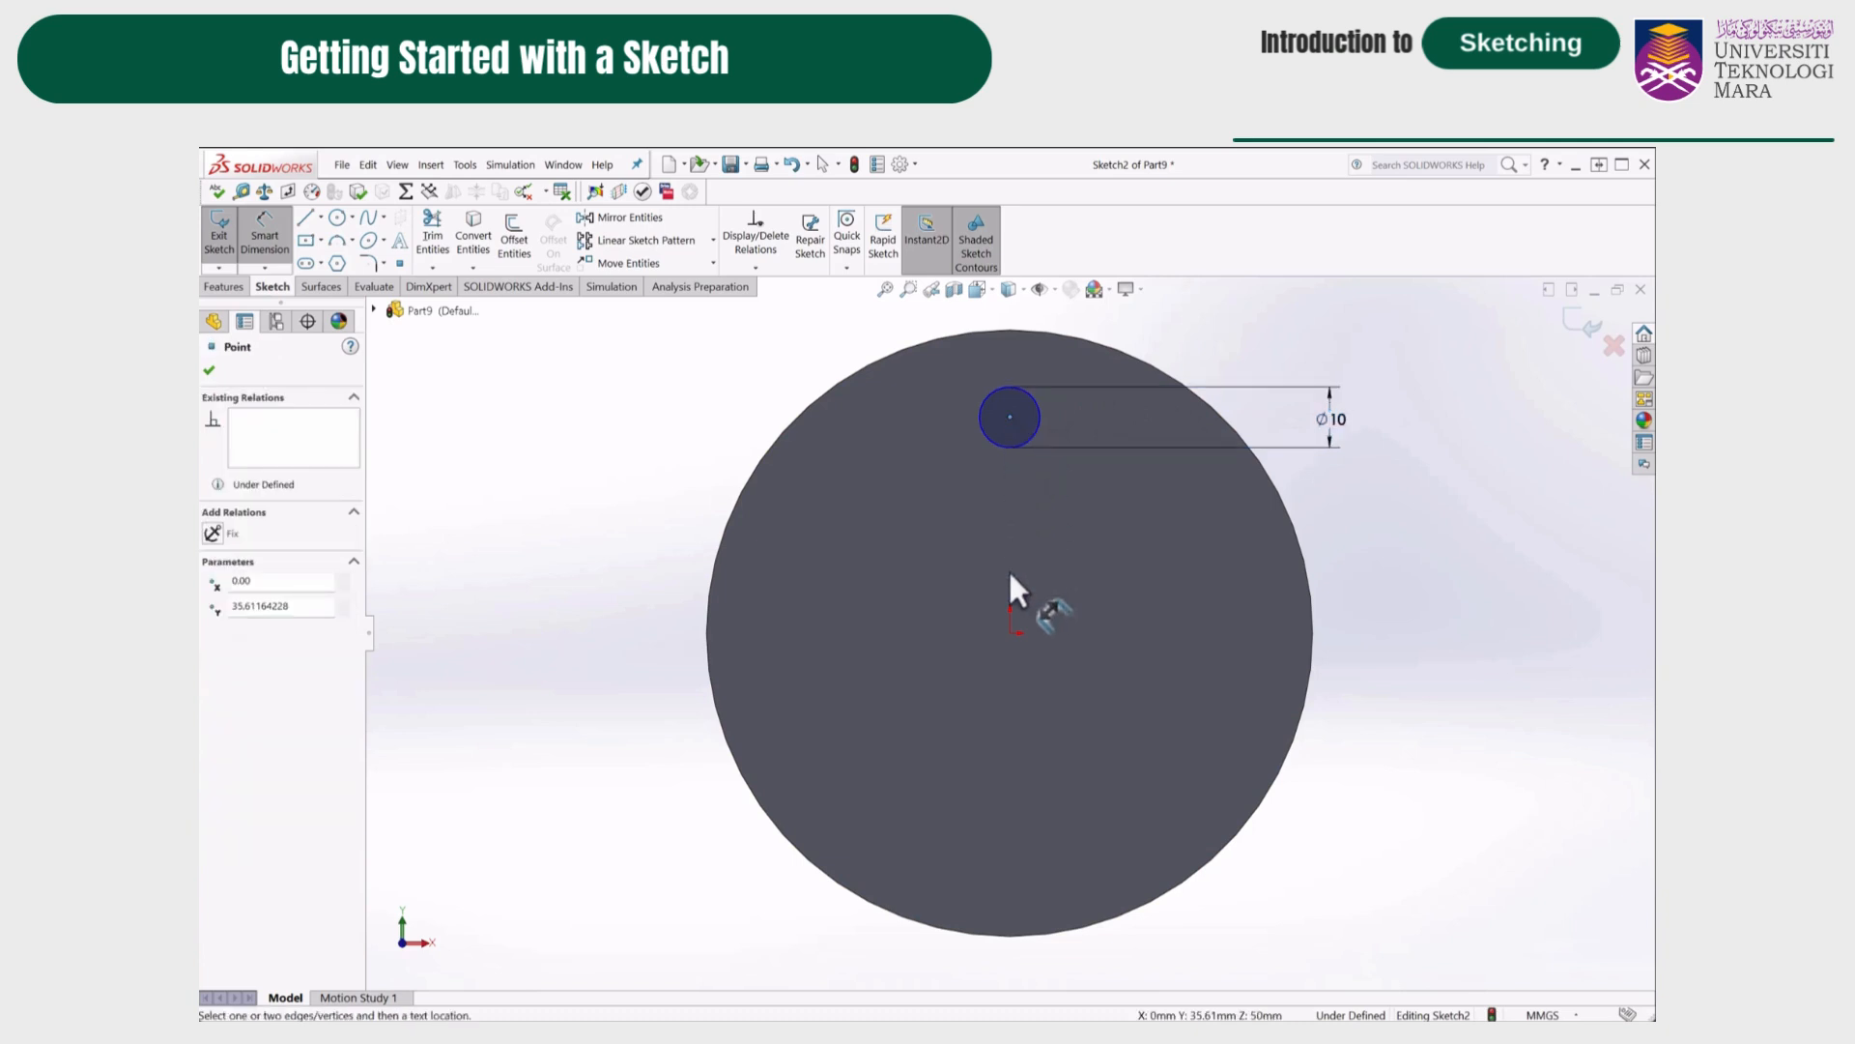
pyautogui.click(1010, 630)
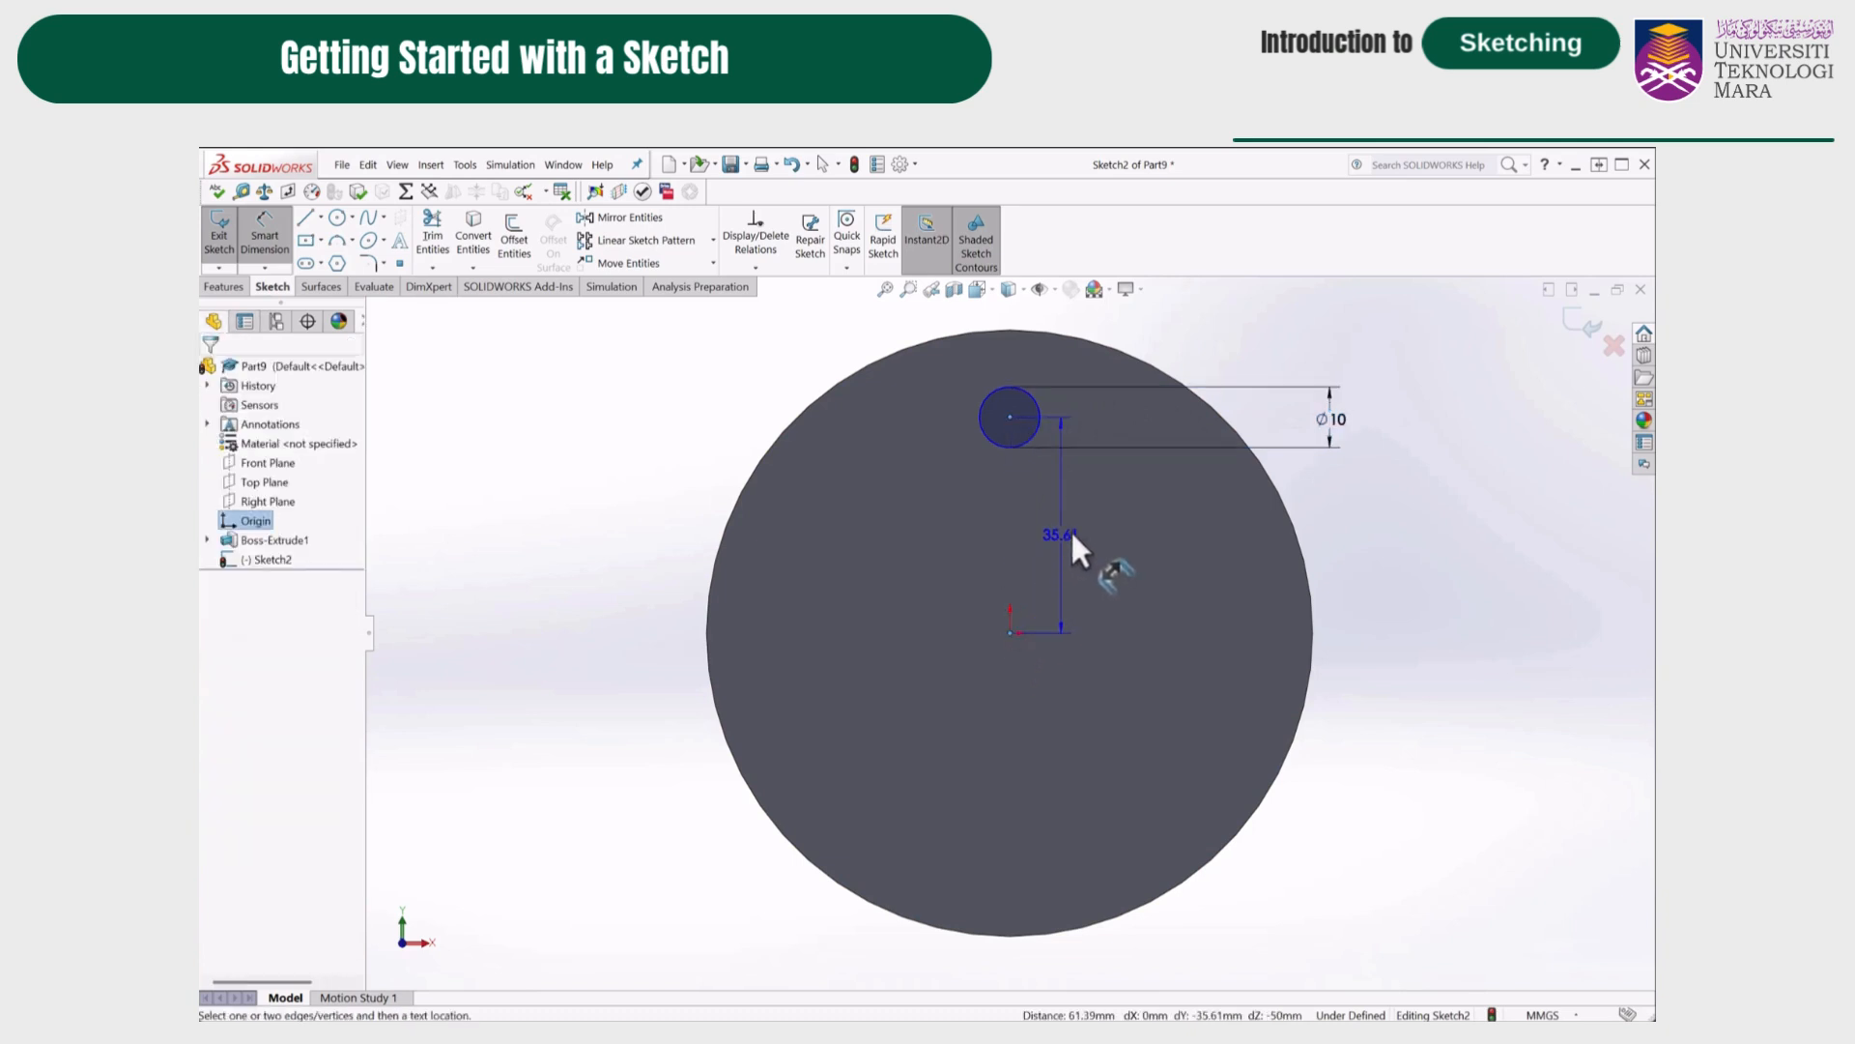
pyautogui.click(1080, 526)
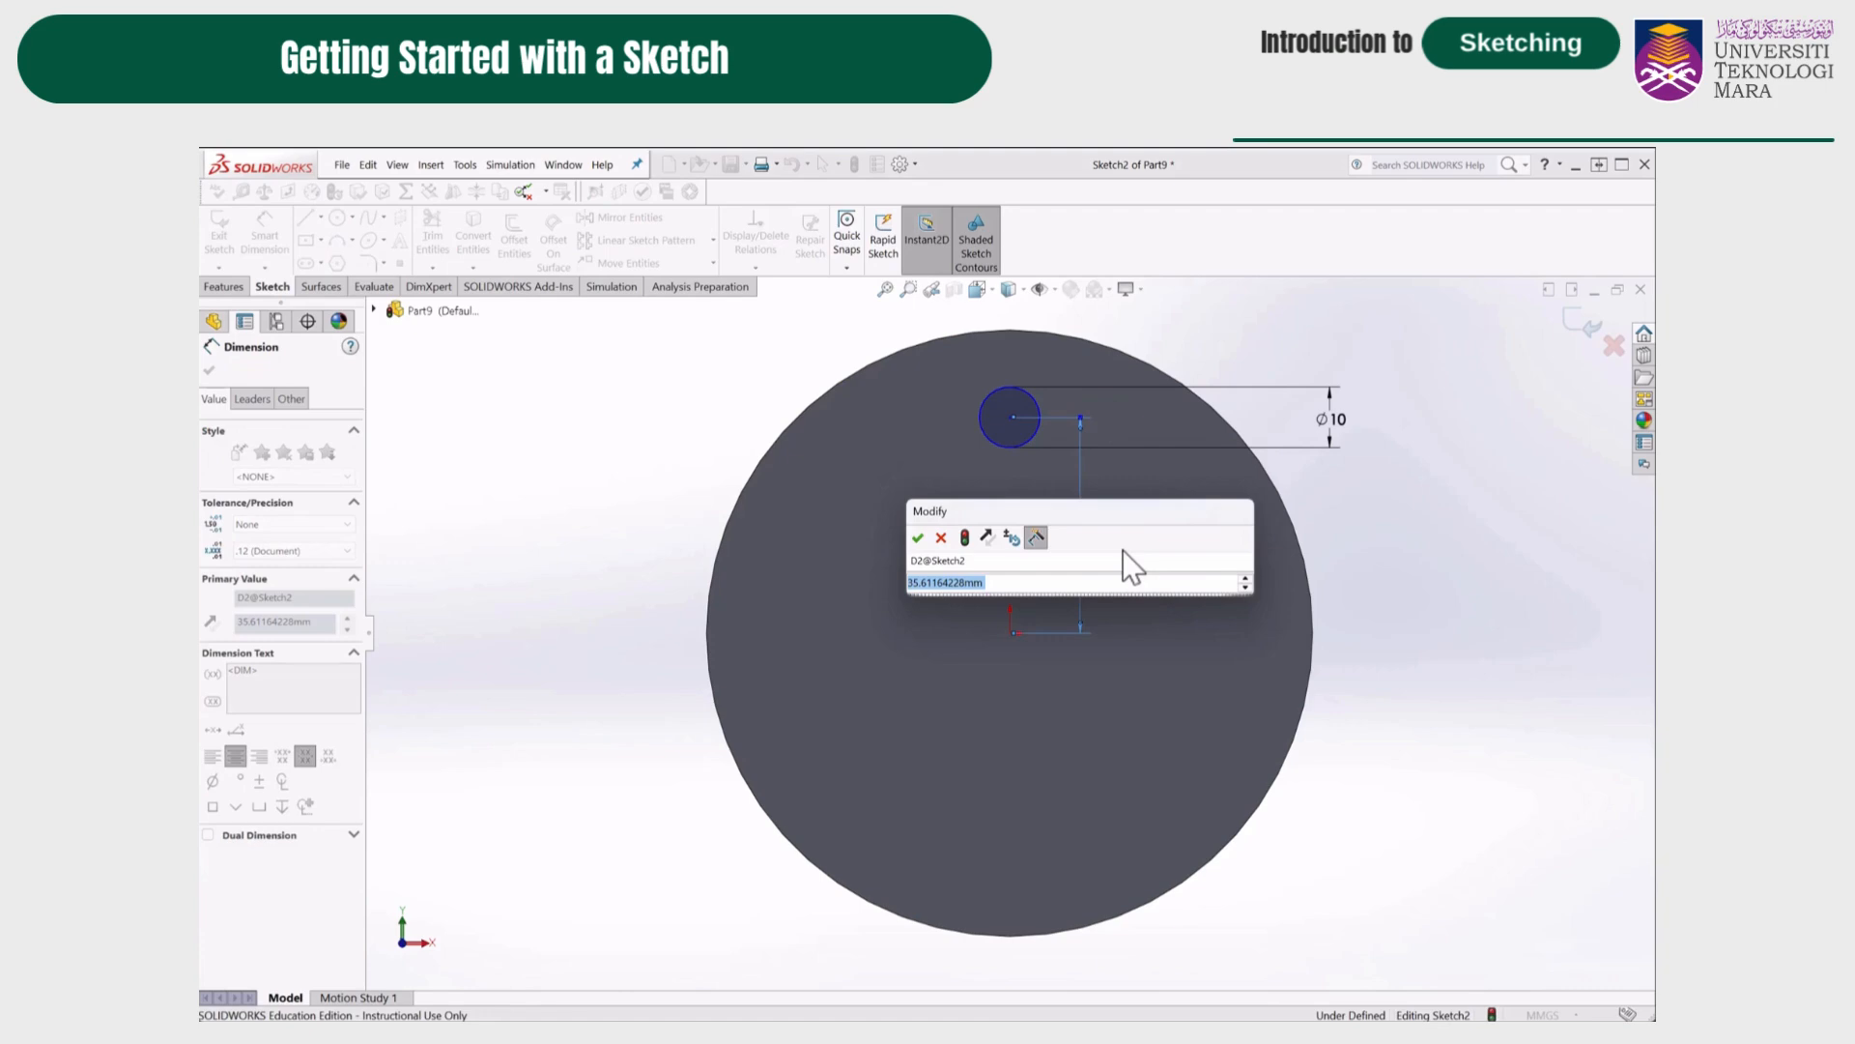
pyautogui.write('35')
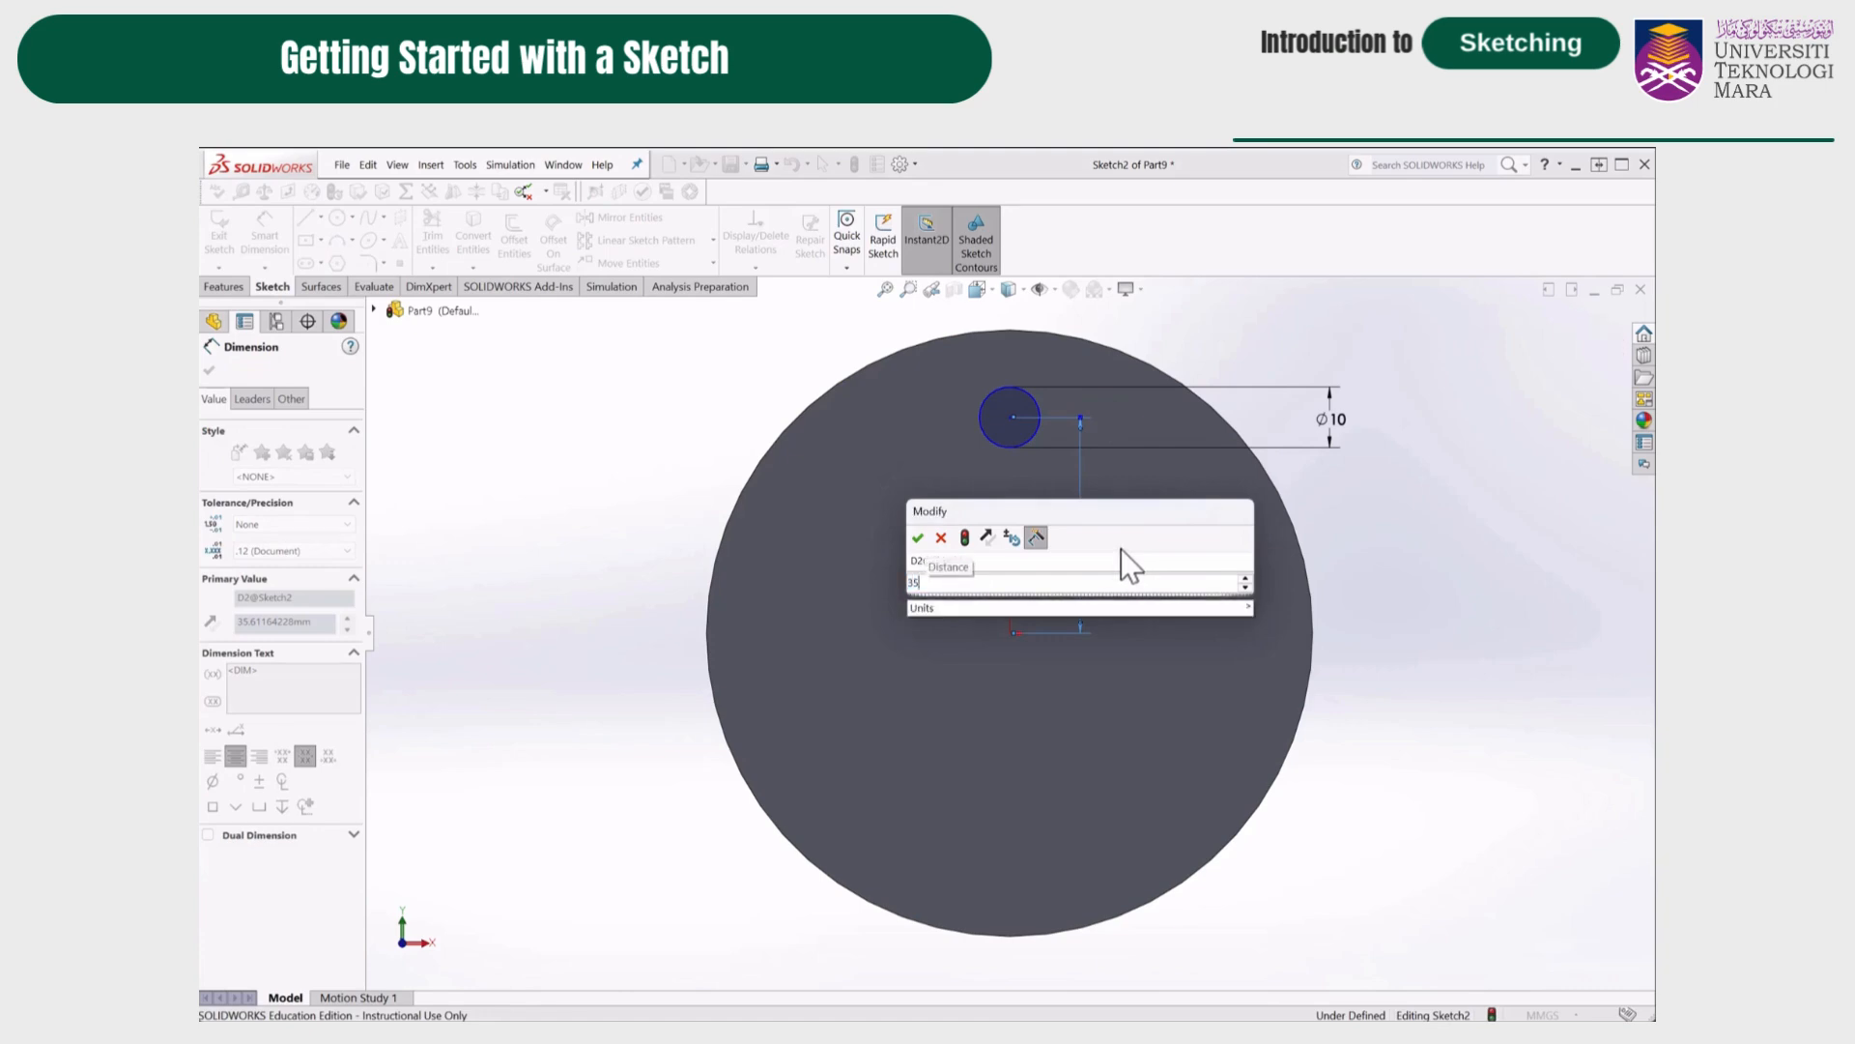
pyautogui.press('Return')
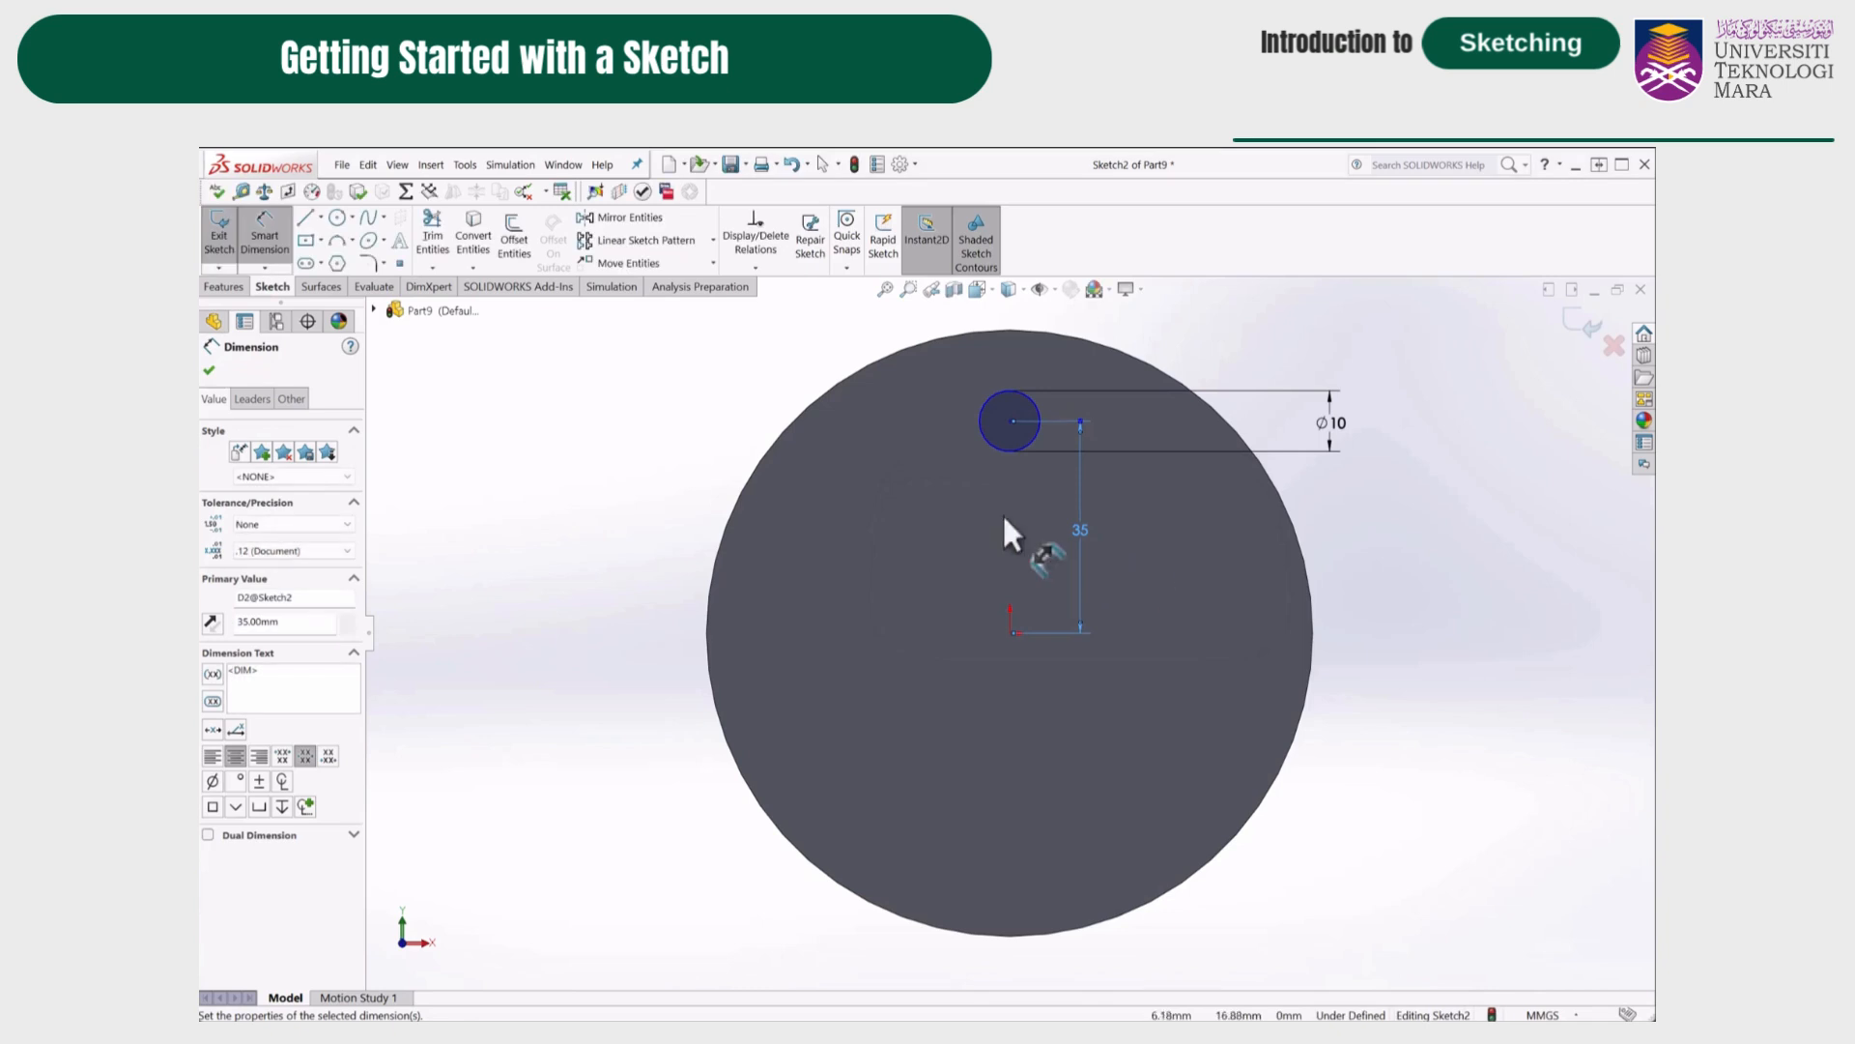
pyautogui.click(213, 373)
# Add a Vertical relation between the origin and the centre of the 10 mm circle.
pyautogui.click(1011, 631)
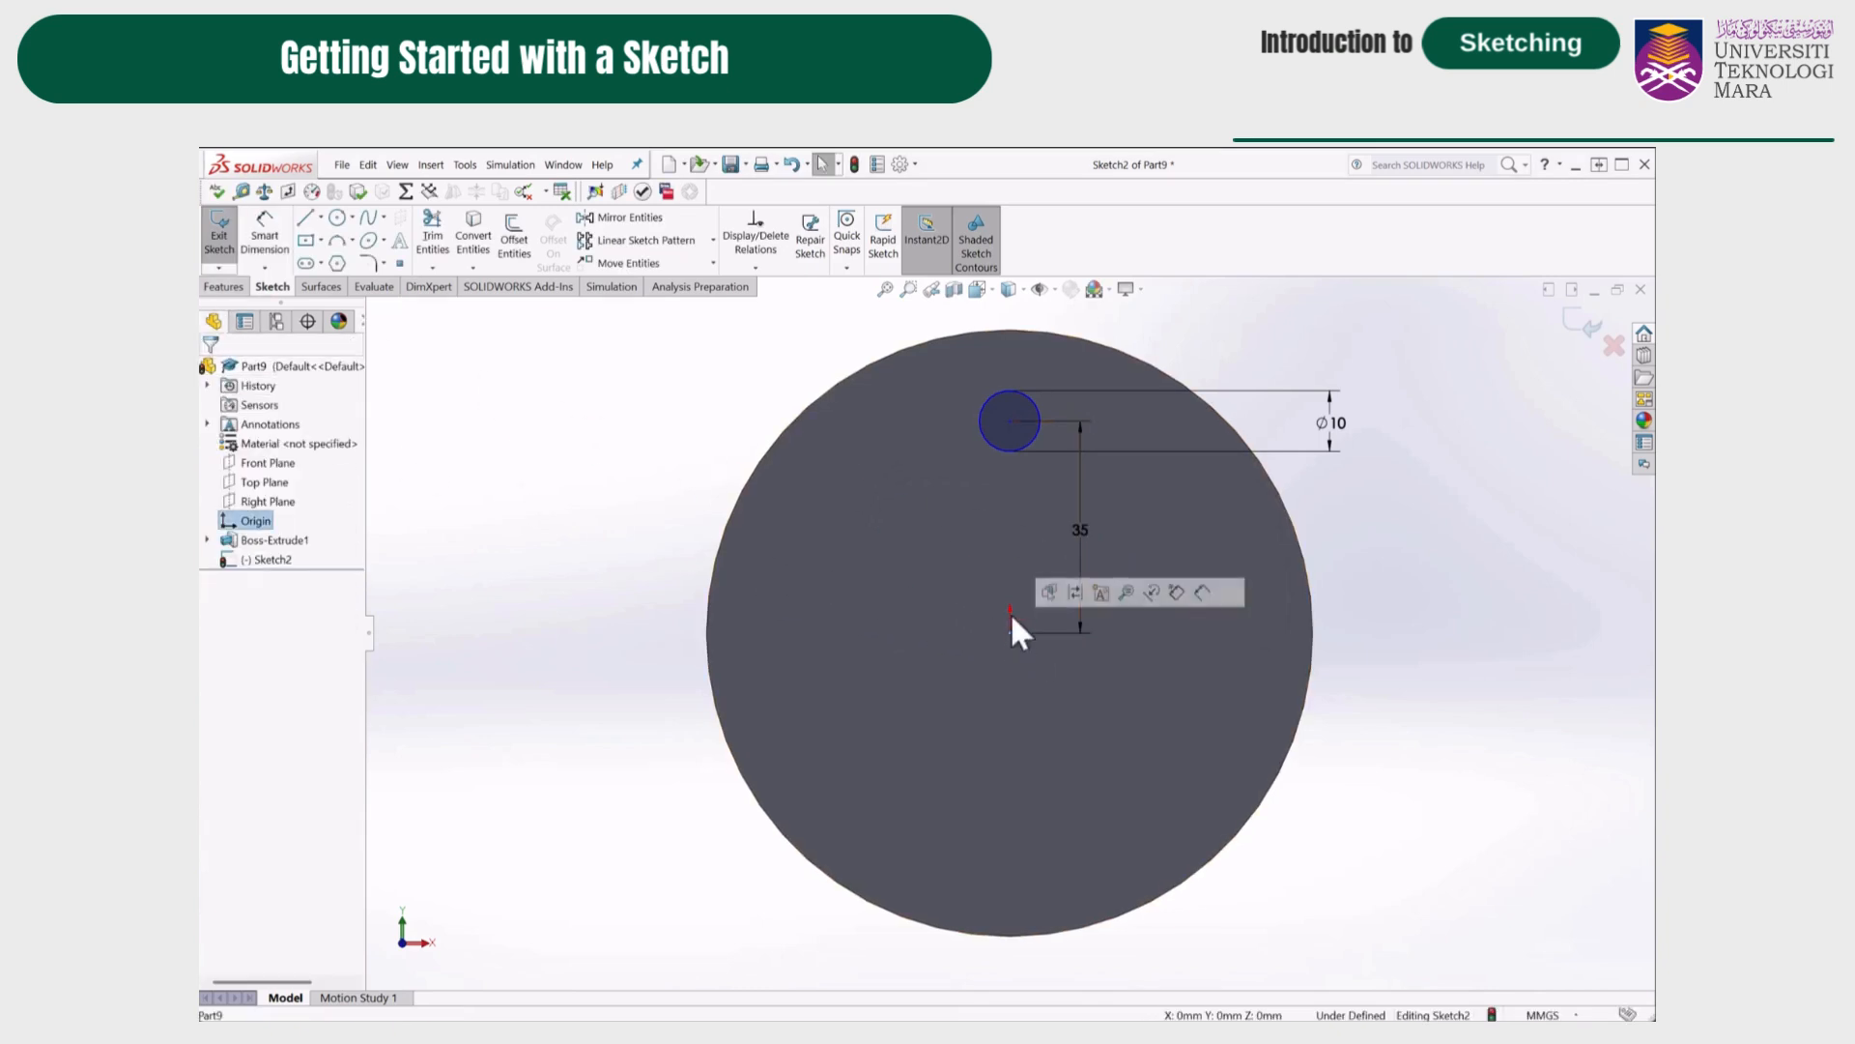
pyautogui.keyDown('ctrl'); pyautogui.click(1010, 421); pyautogui.keyUp('ctrl')
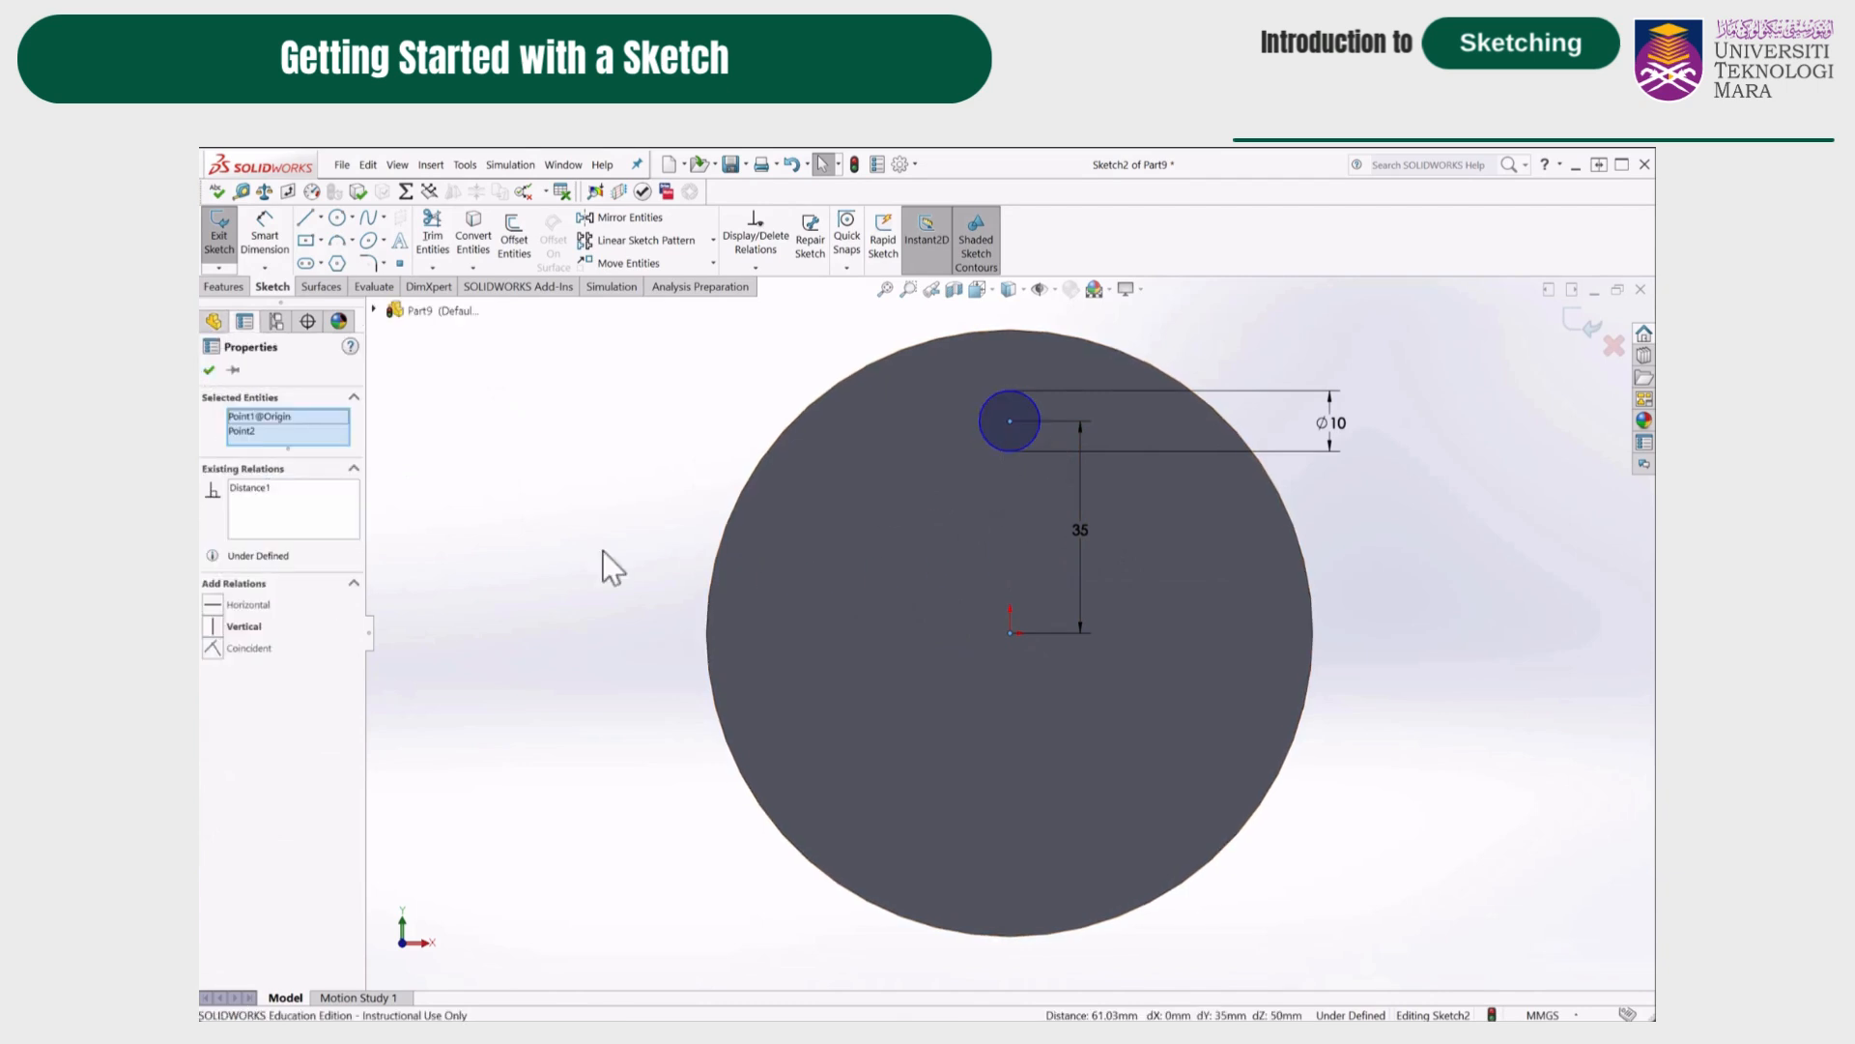
pyautogui.click(219, 628)
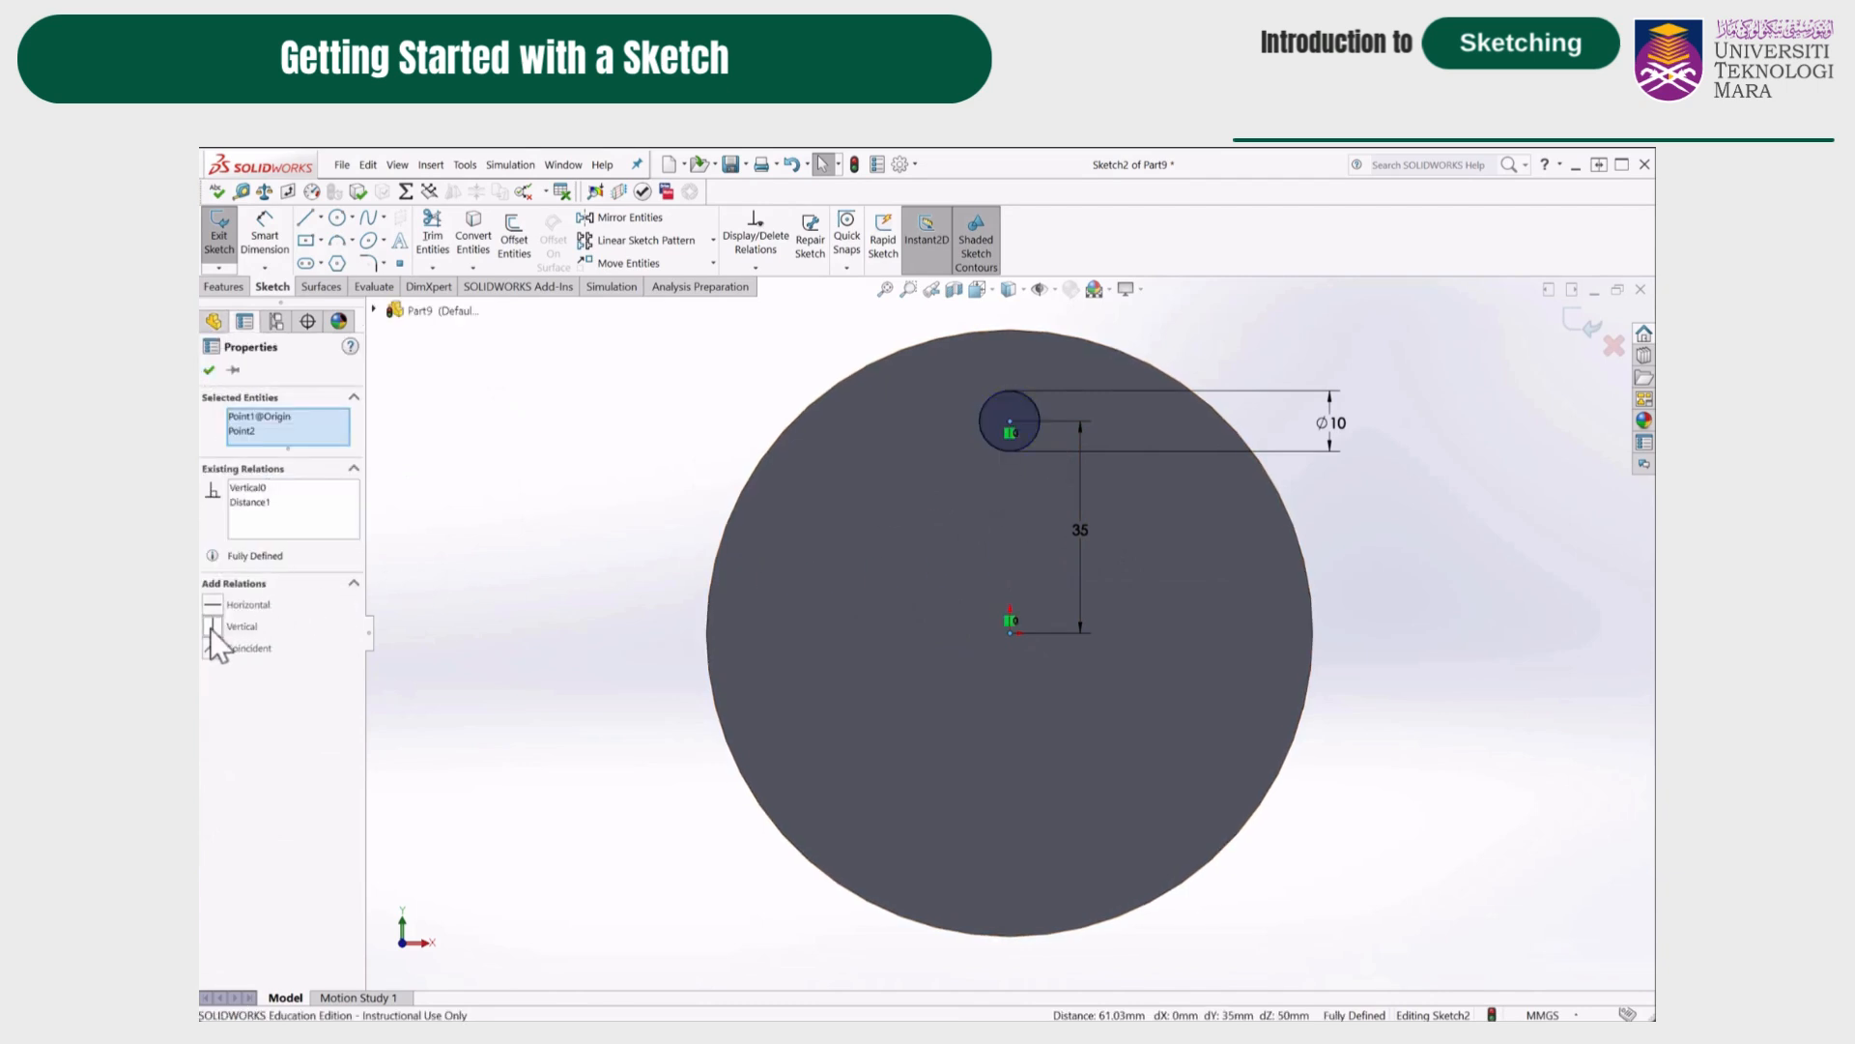
pyautogui.click(210, 371)
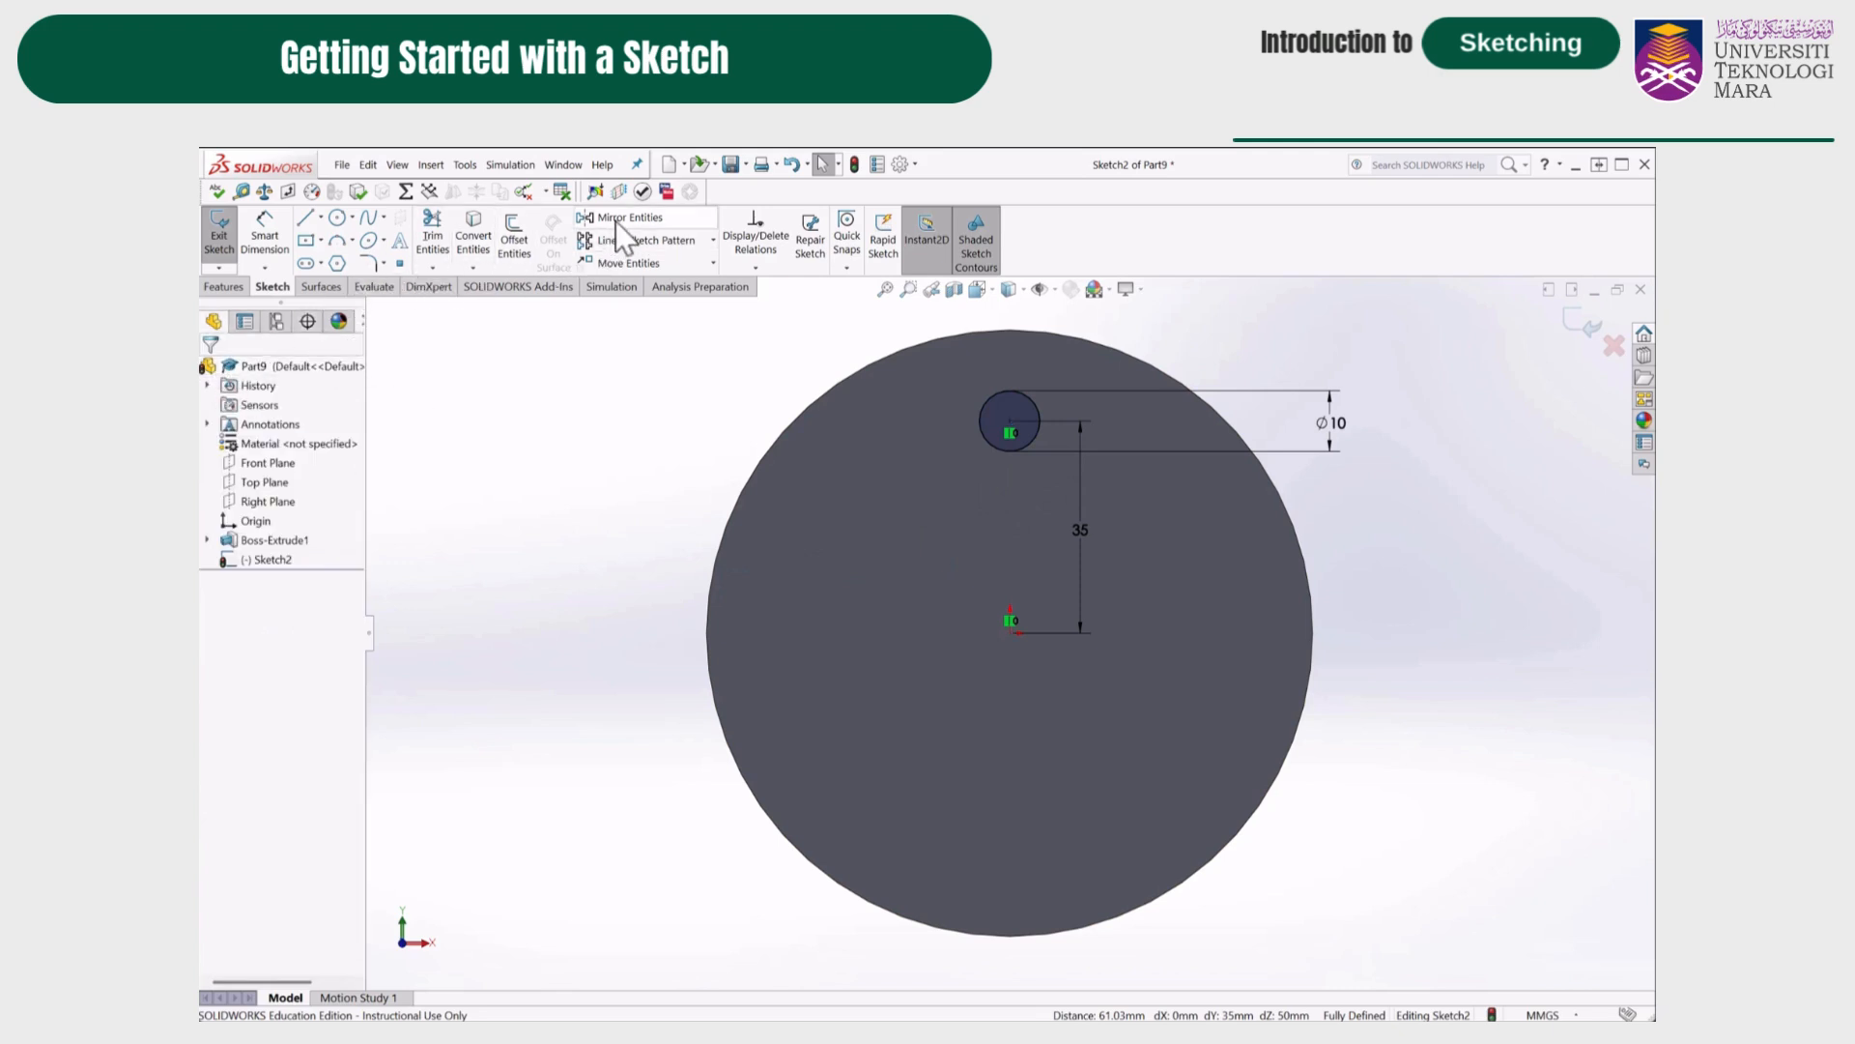
# Create a circular sketch pattern of the 10 mm circle about the origin with 8 equally spaced instances over 360 degrees.
pyautogui.click(716, 246)
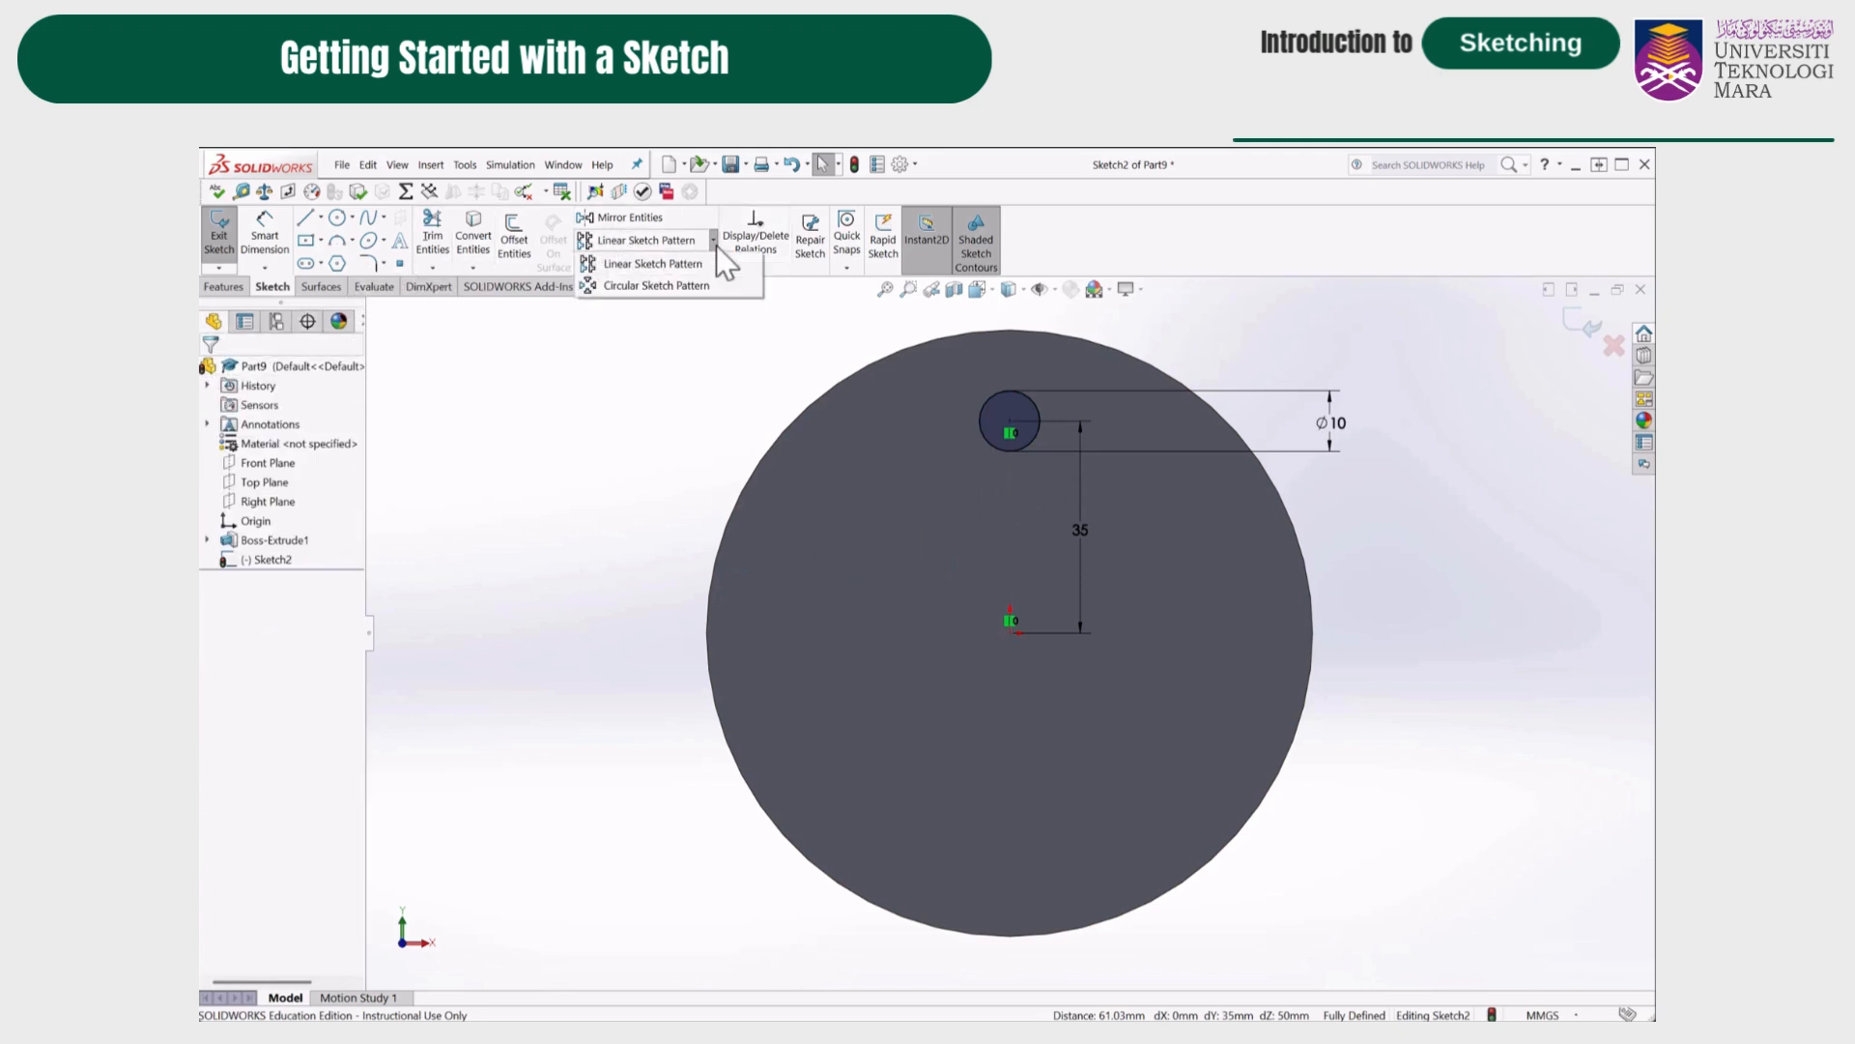
pyautogui.click(658, 286)
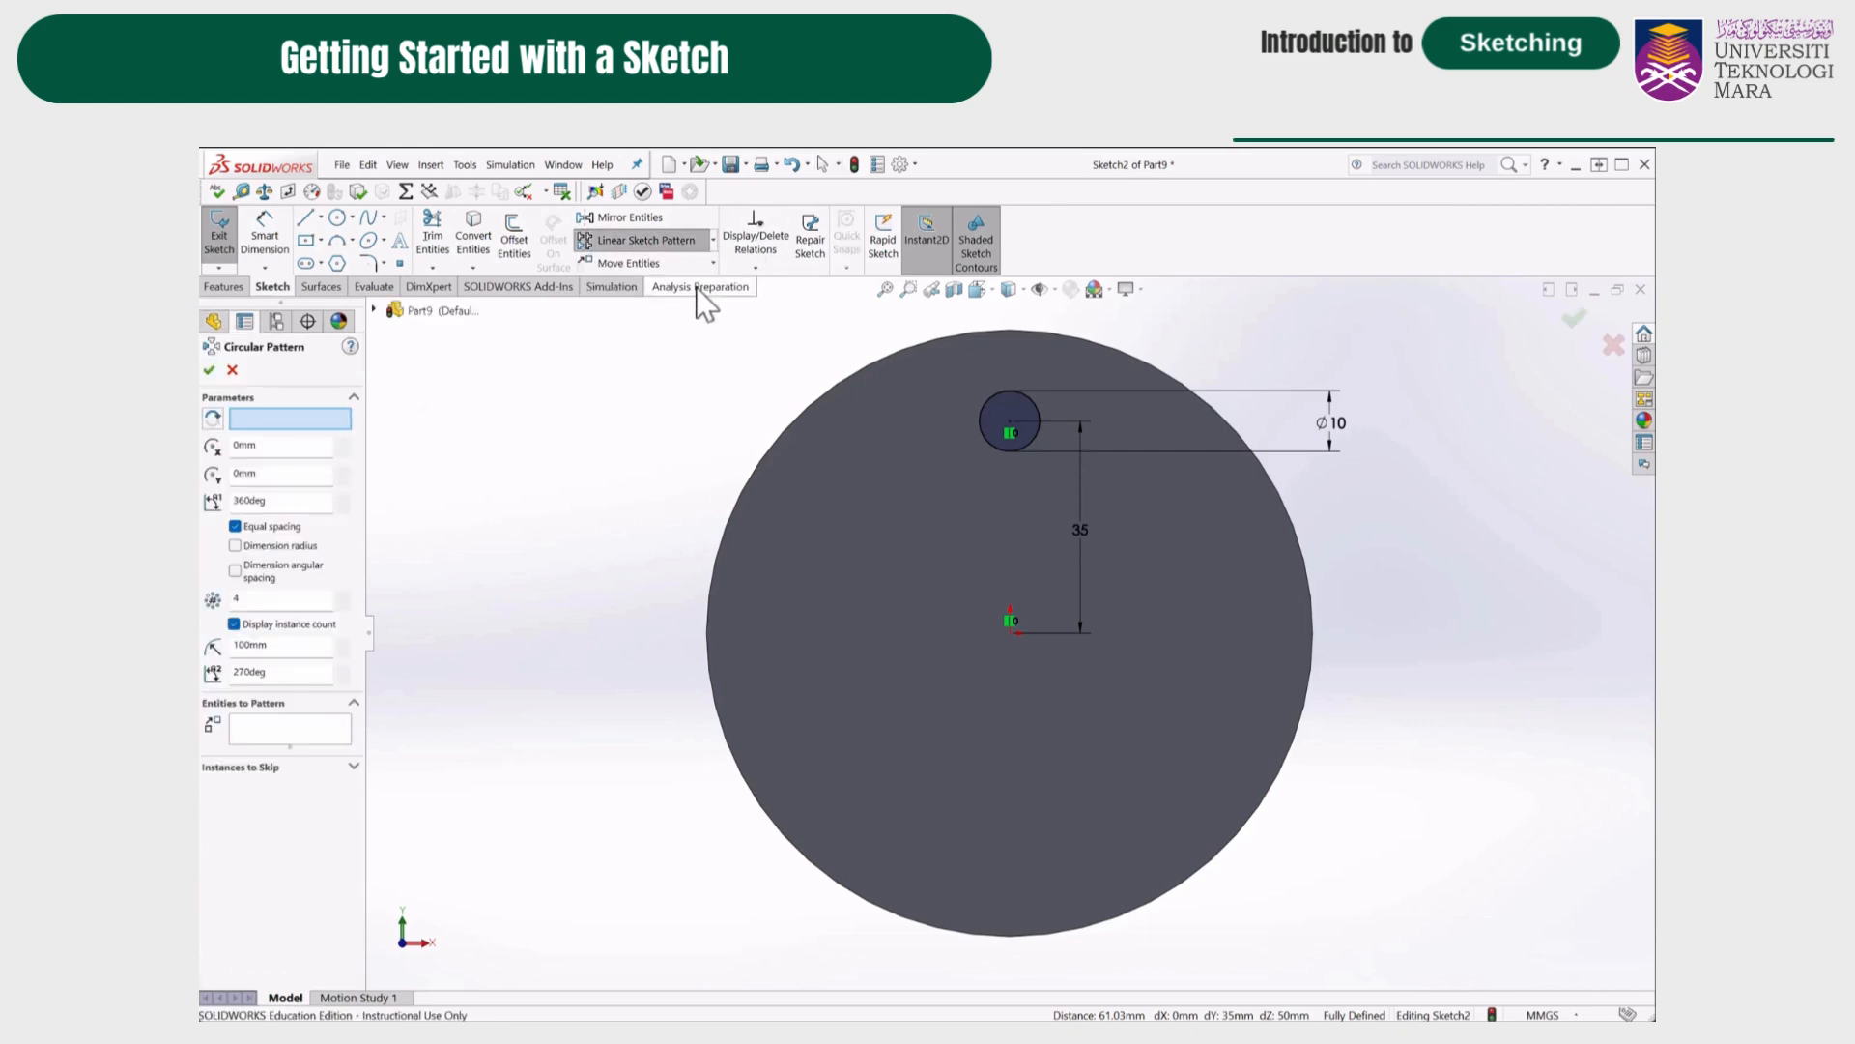
pyautogui.click(337, 423)
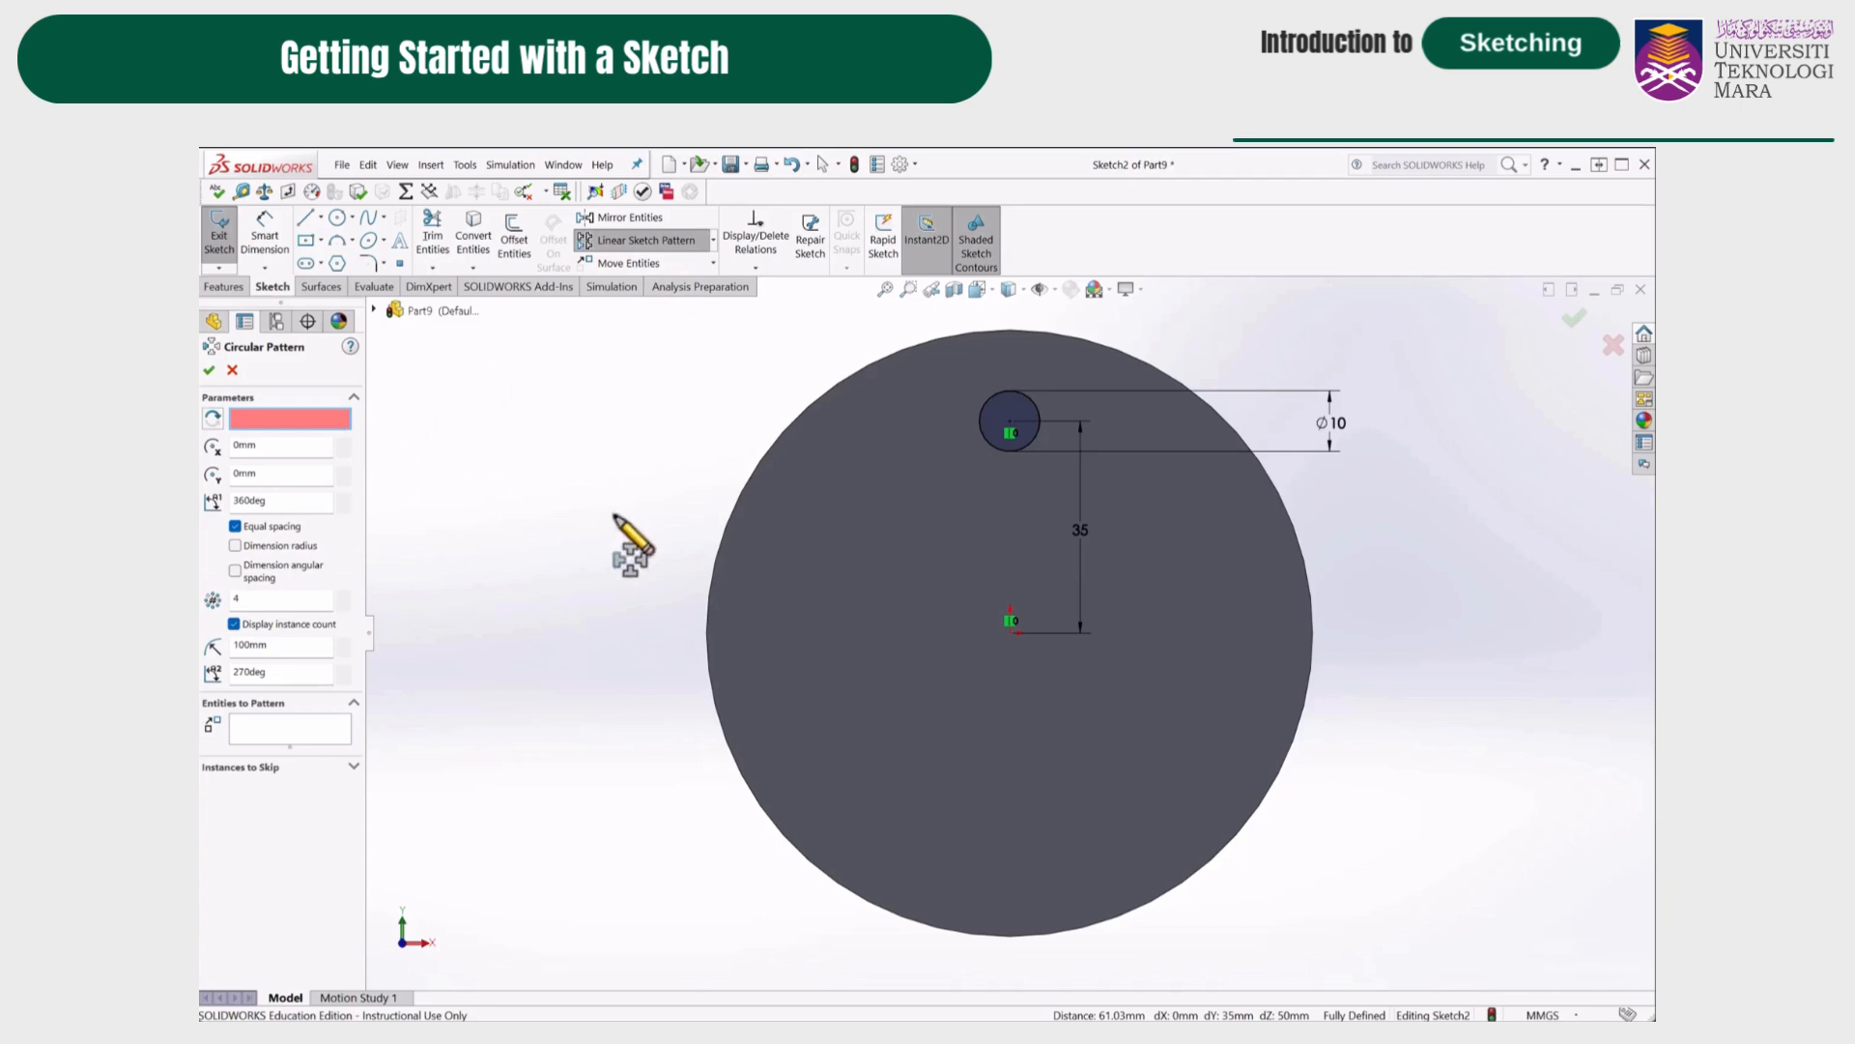
pyautogui.click(1011, 633)
pyautogui.click(324, 737)
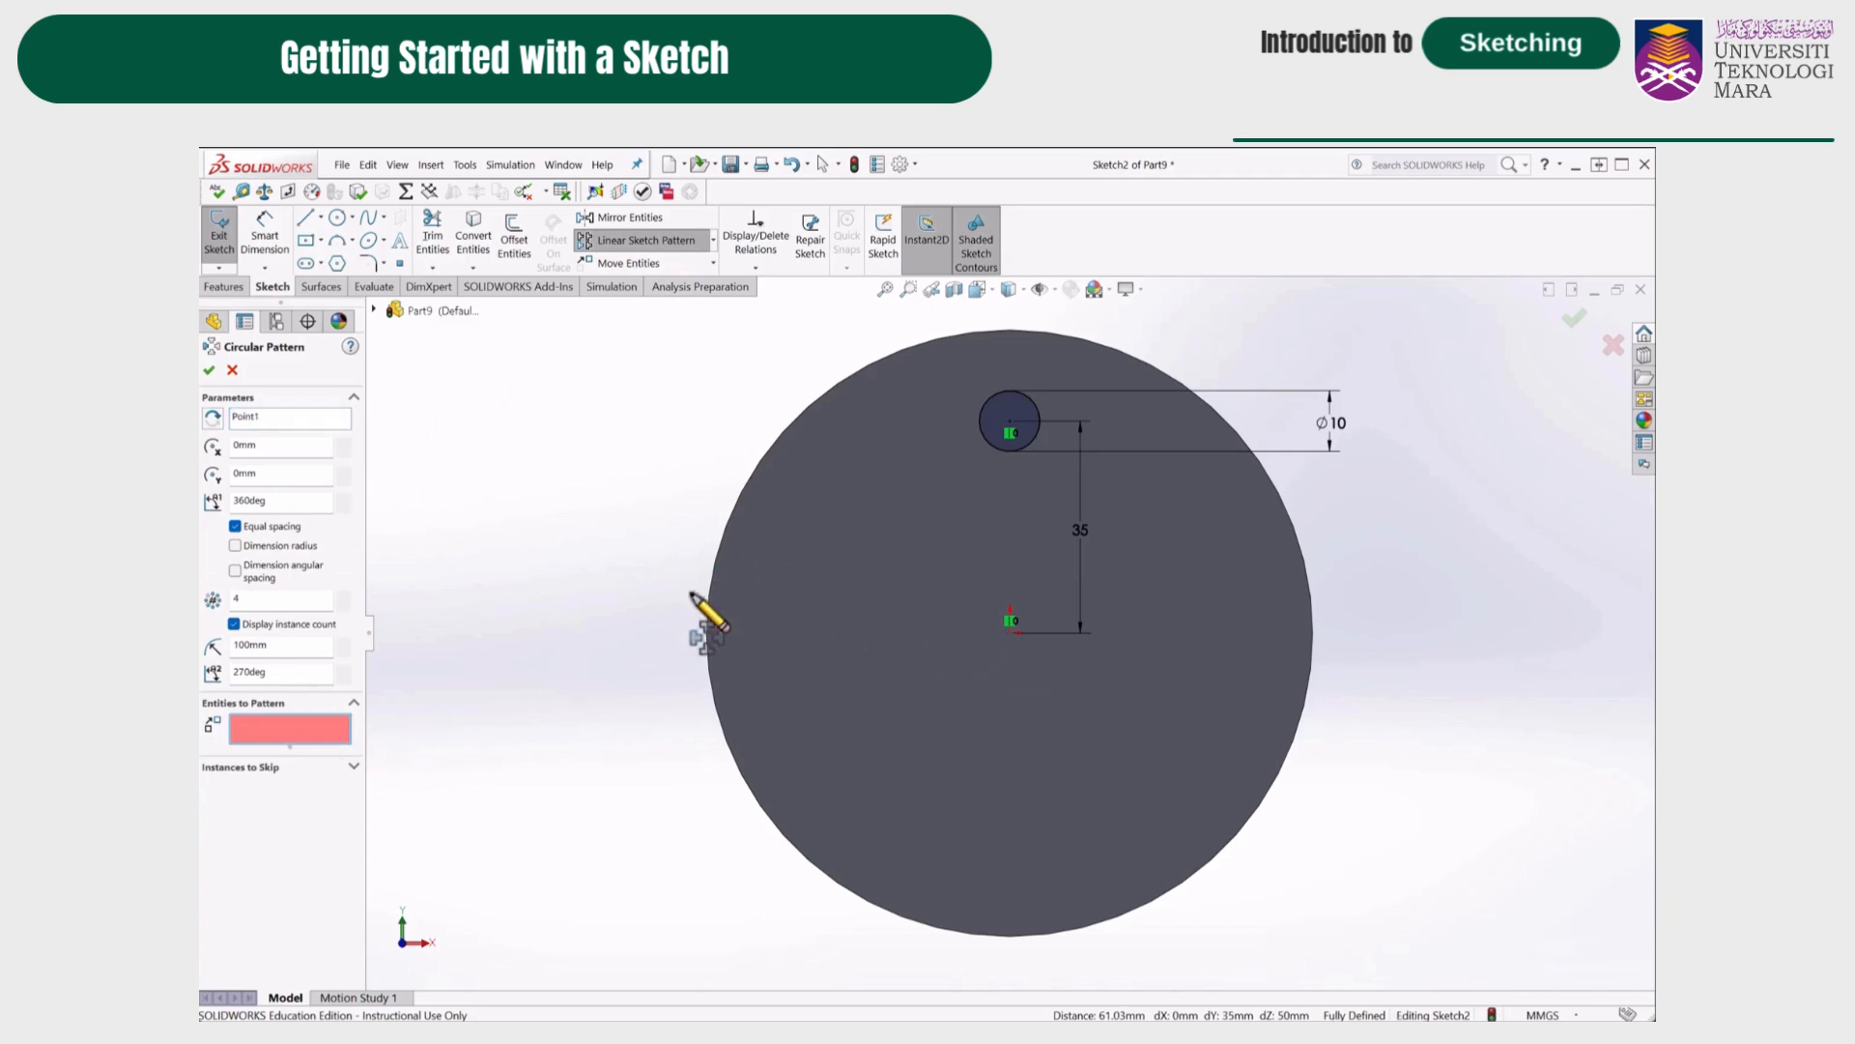
pyautogui.click(1000, 449)
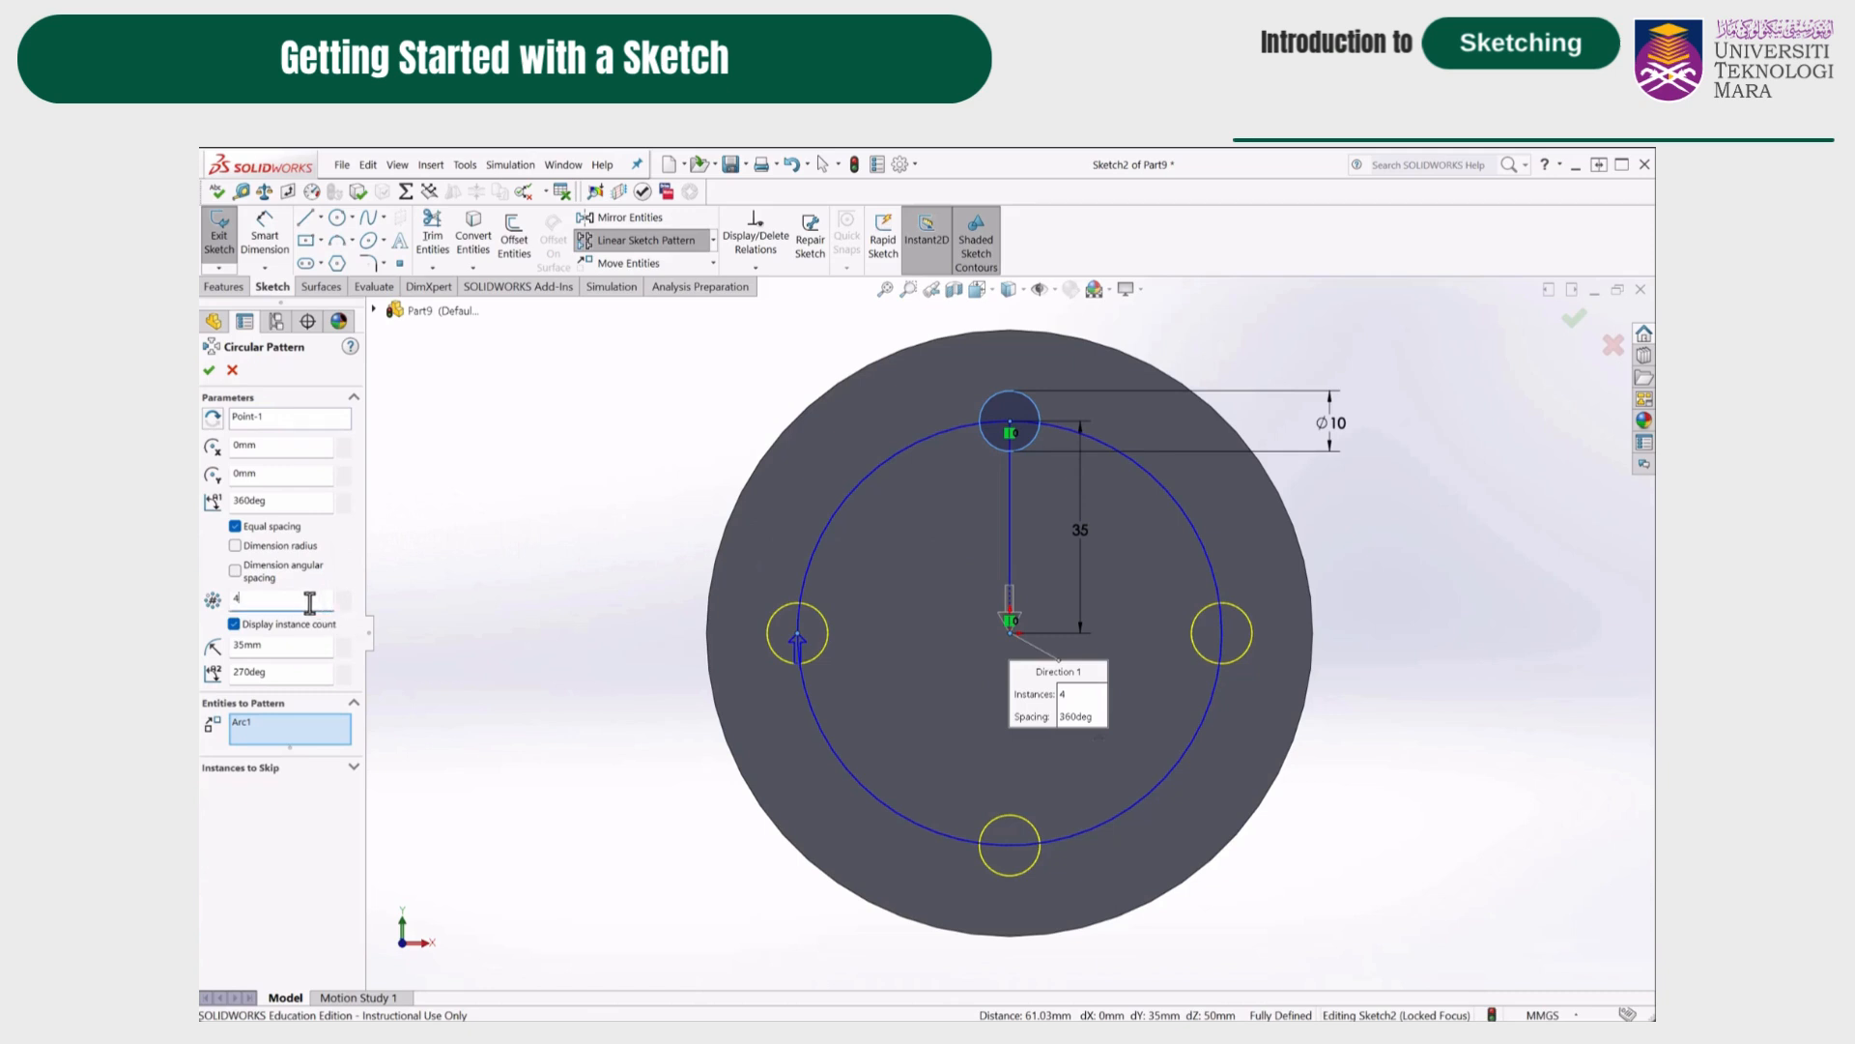
pyautogui.moveTo(309, 602); pyautogui.dragTo(208, 602)
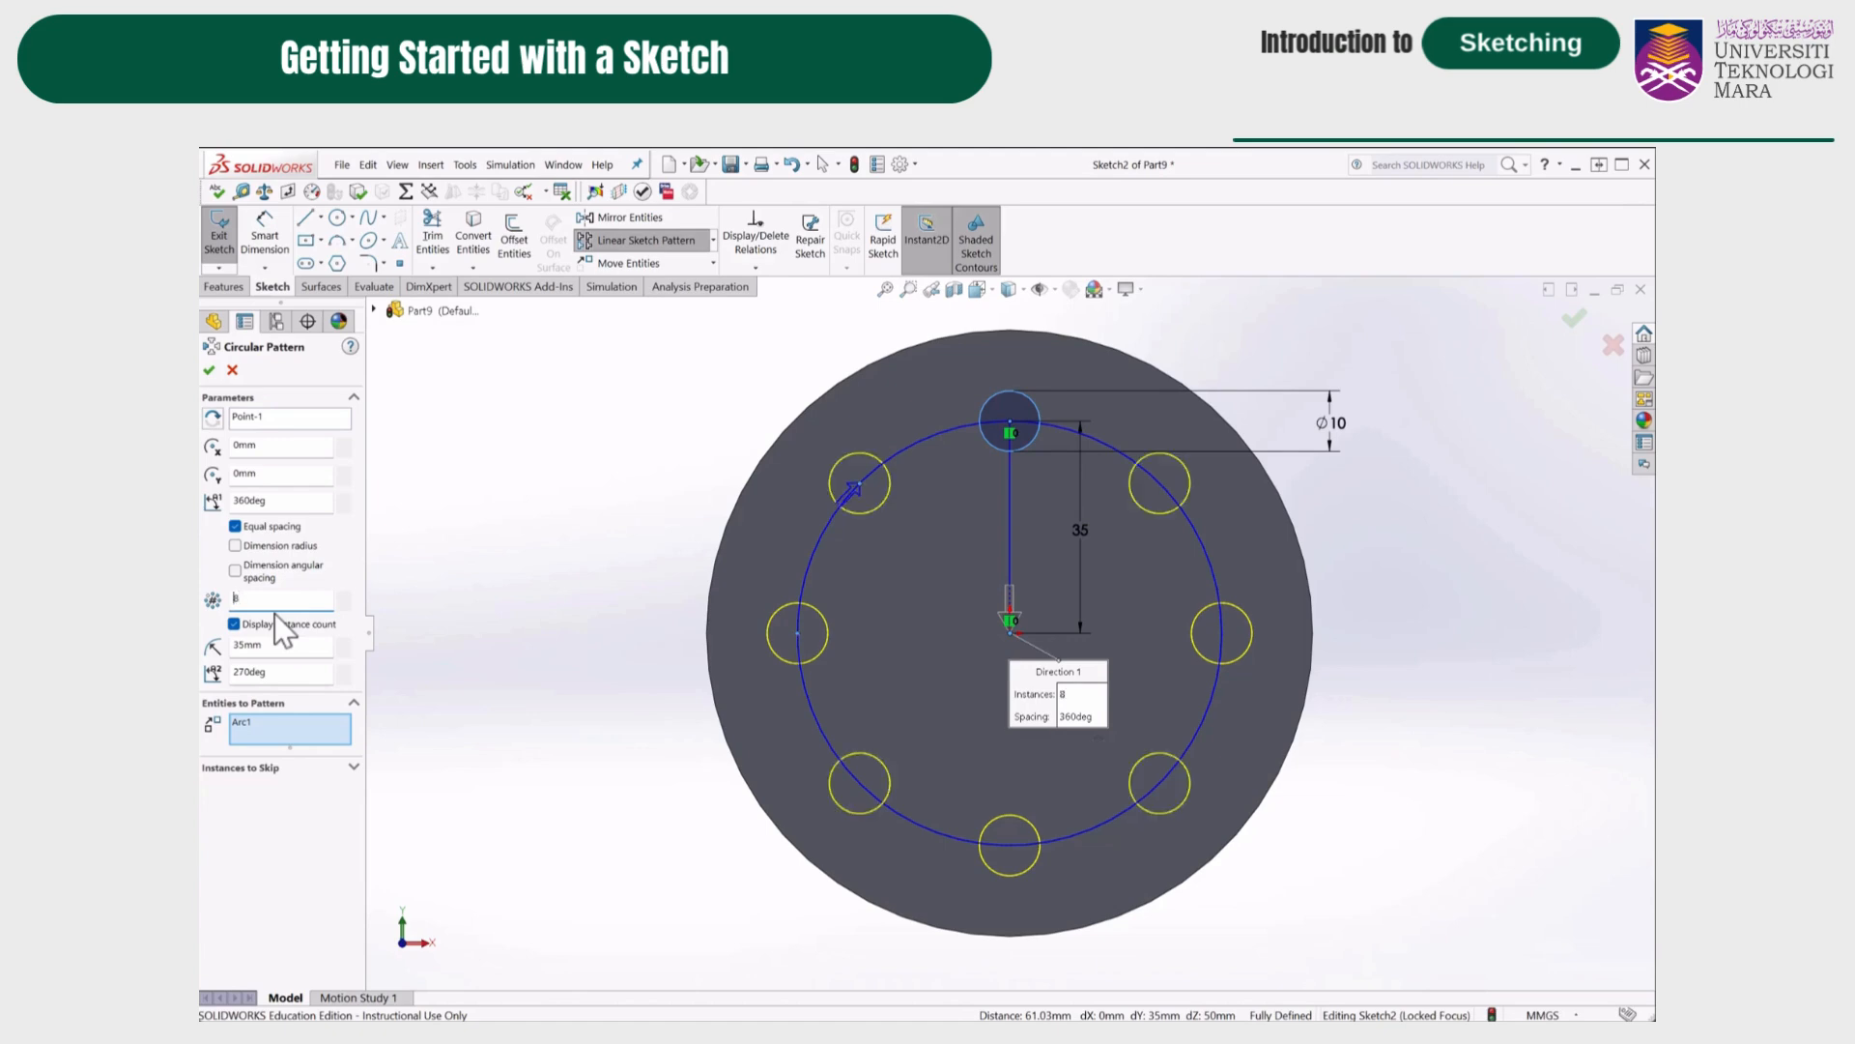
pyautogui.click(210, 371)
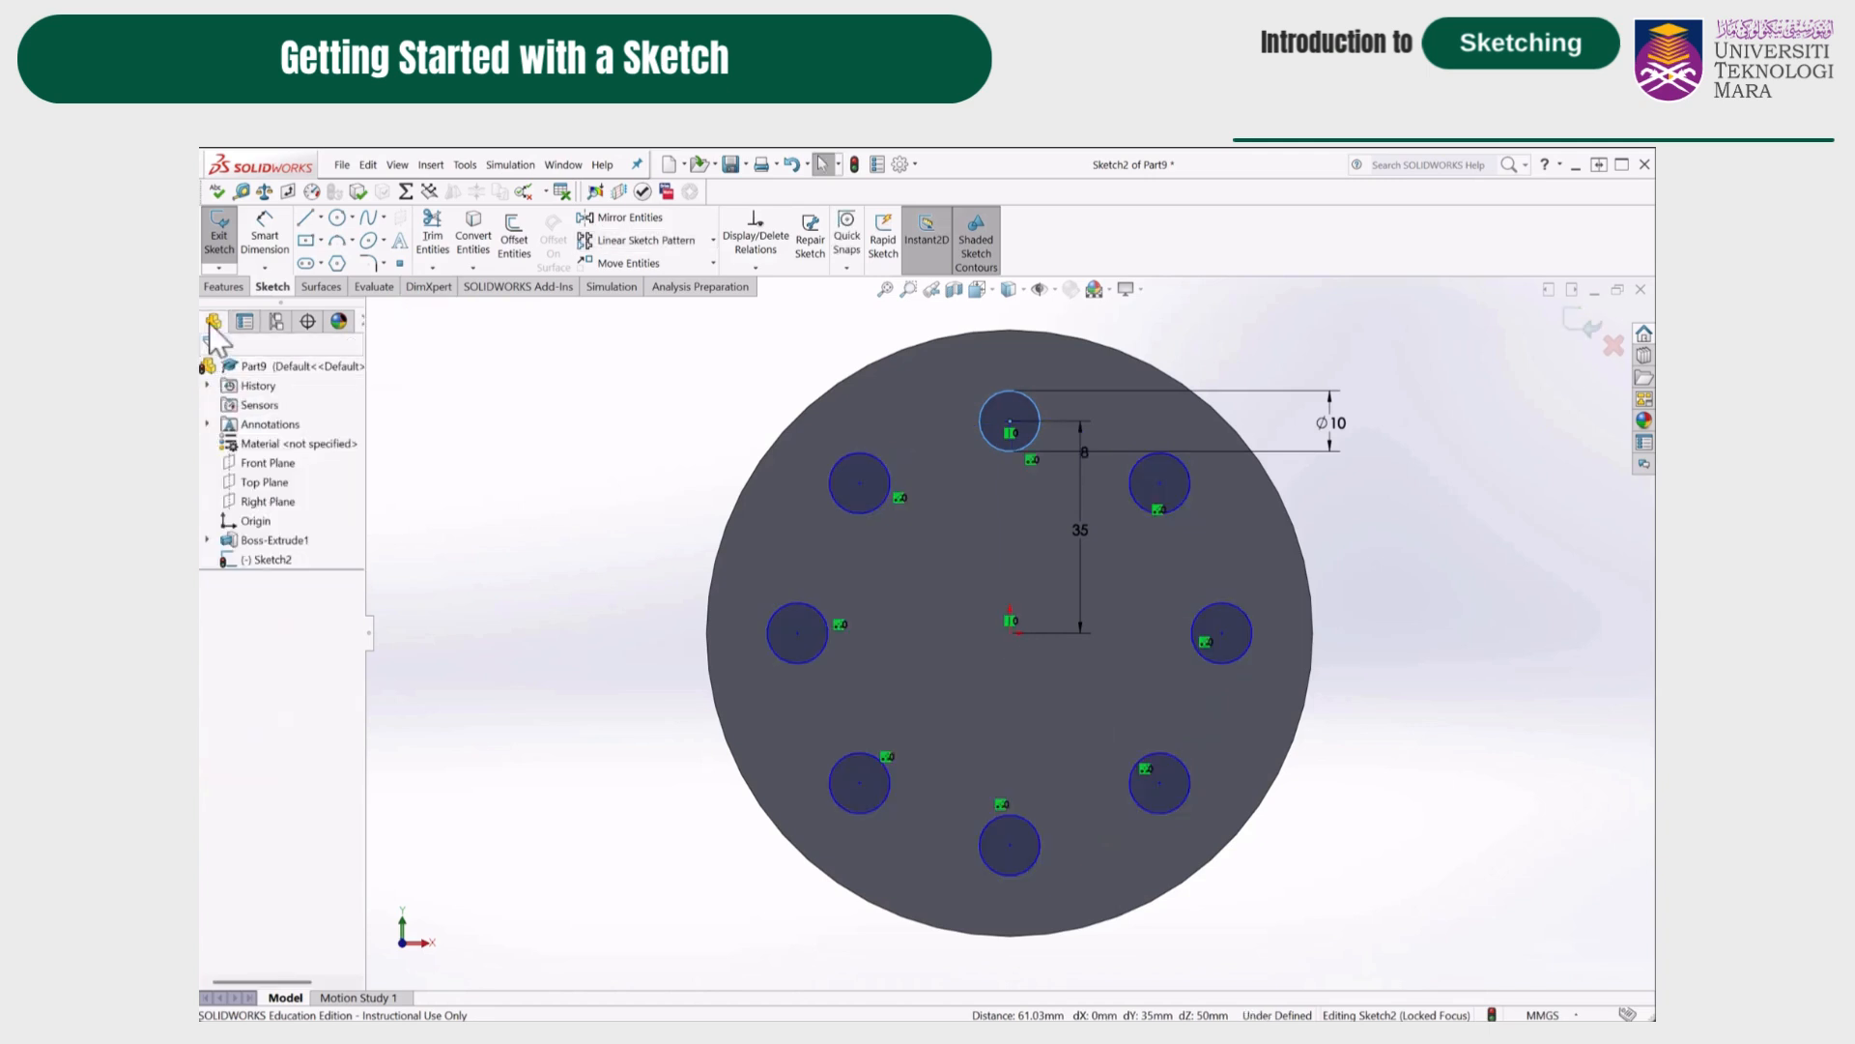
# Extrude-cut the eight patterned circles through the cylinder with the Through All end condition.
pyautogui.click(225, 287)
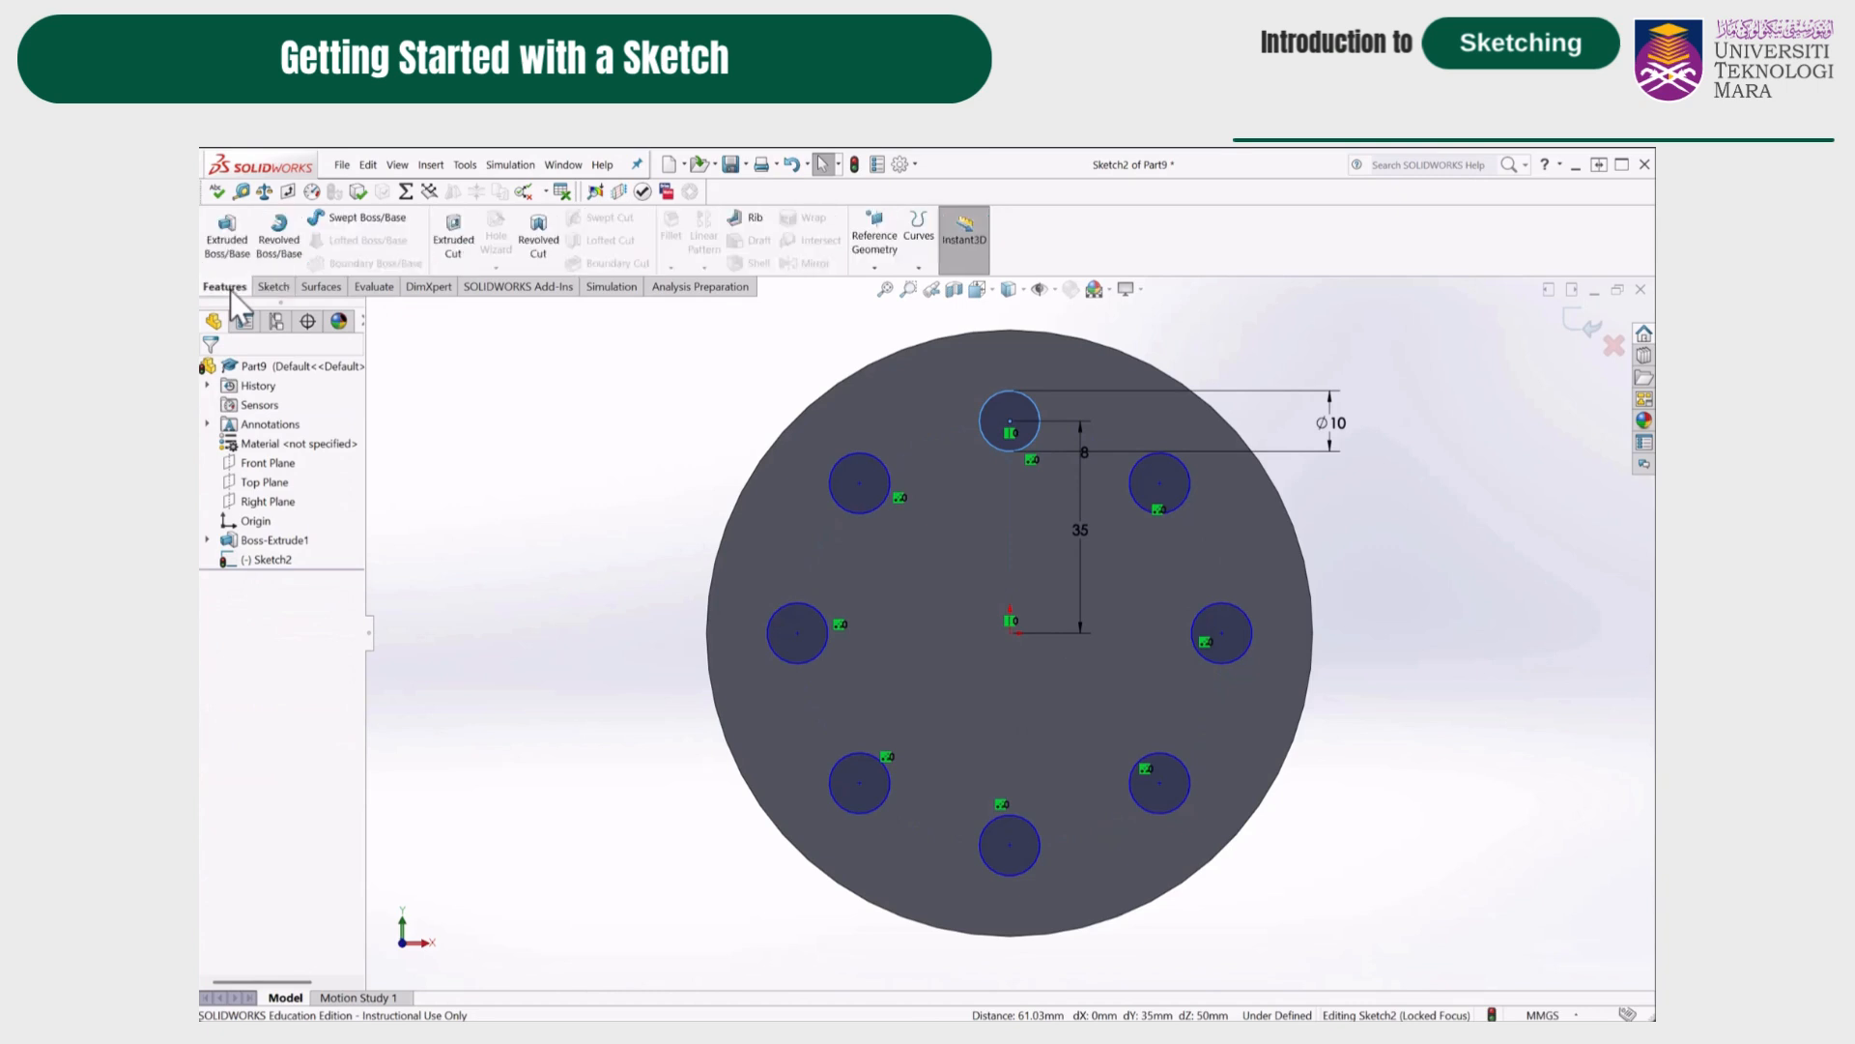
pyautogui.click(451, 257)
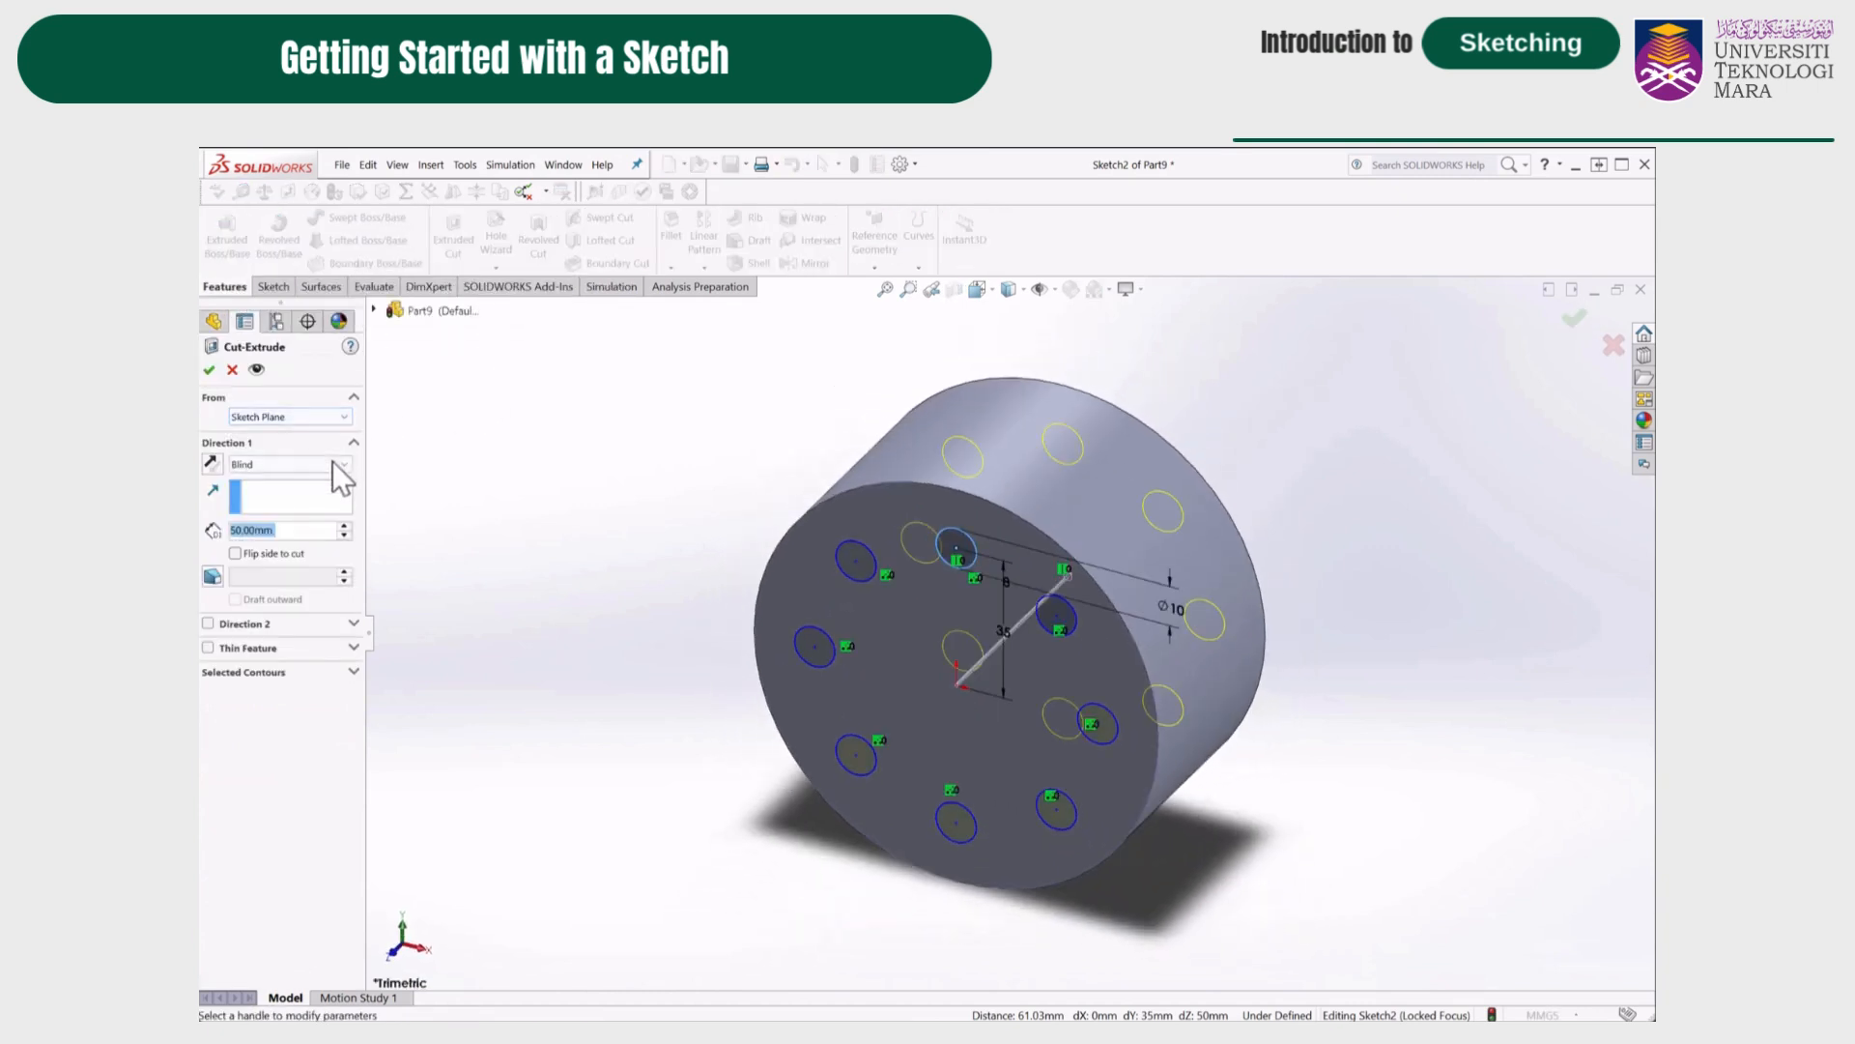
pyautogui.click(332, 462)
pyautogui.click(330, 490)
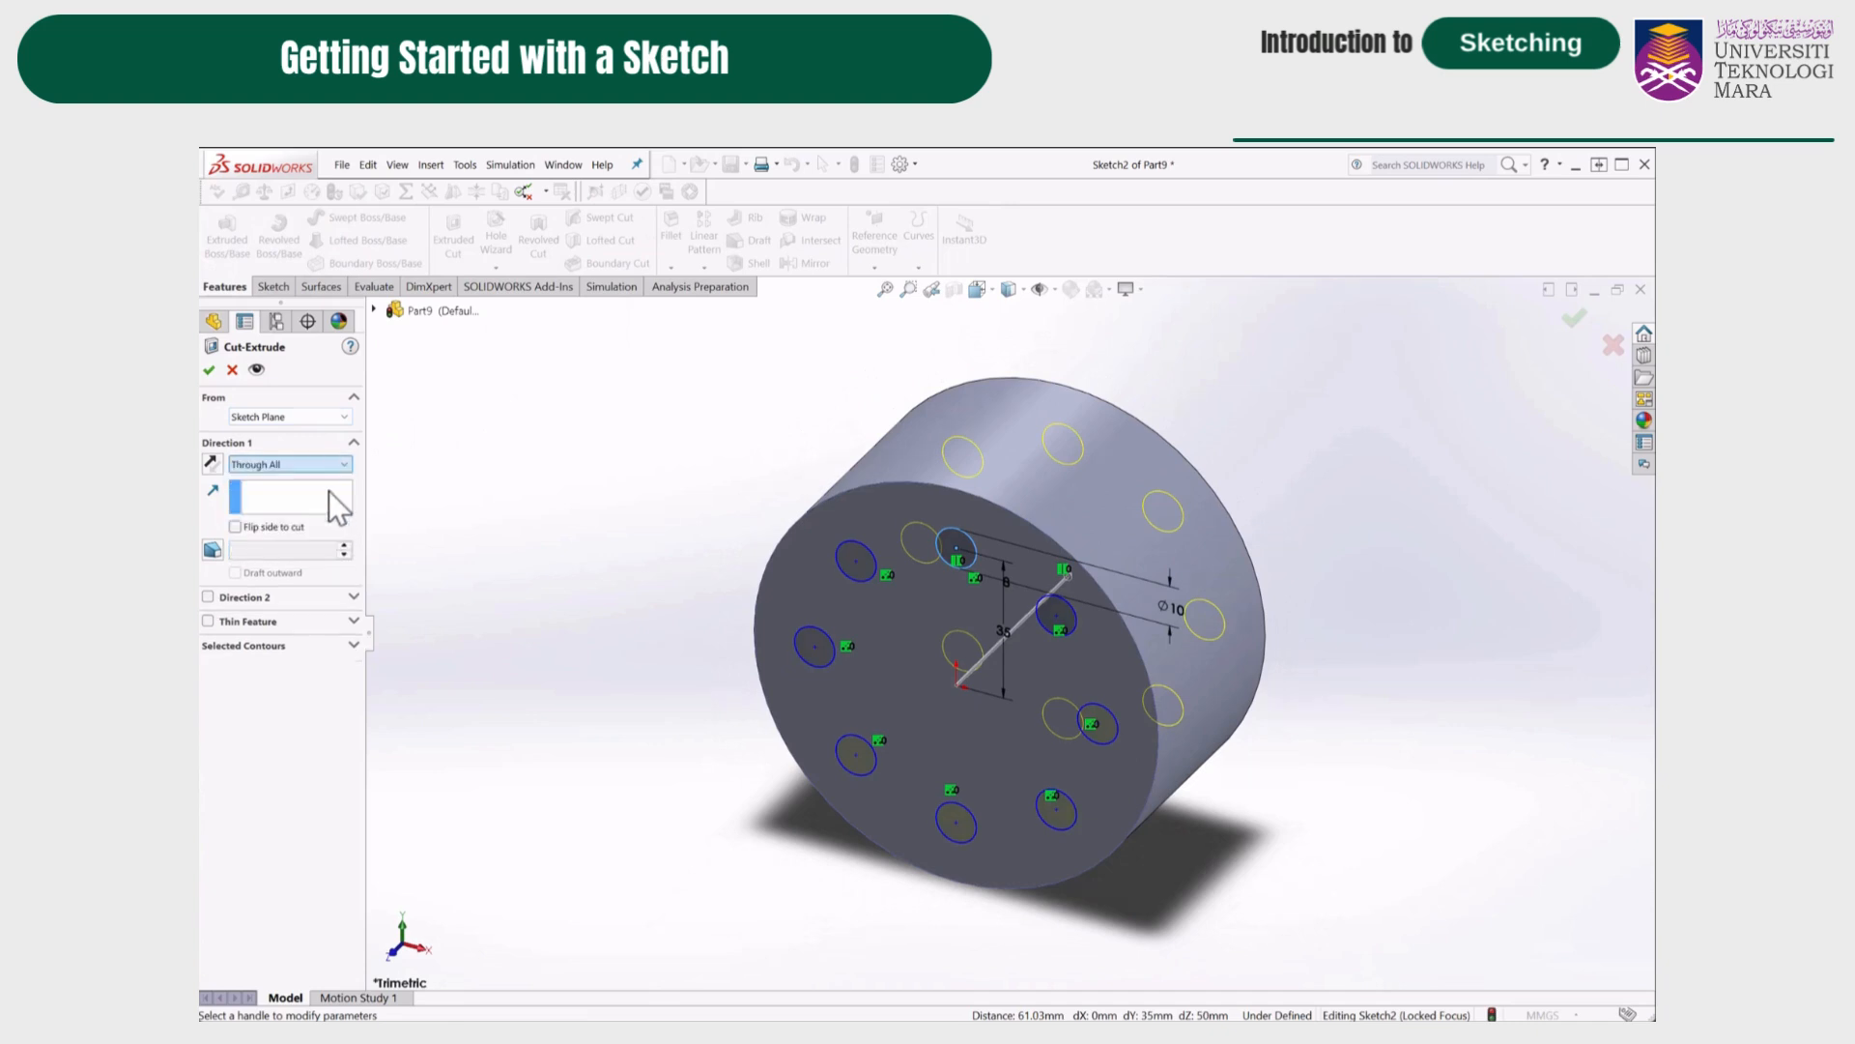
pyautogui.click(209, 370)
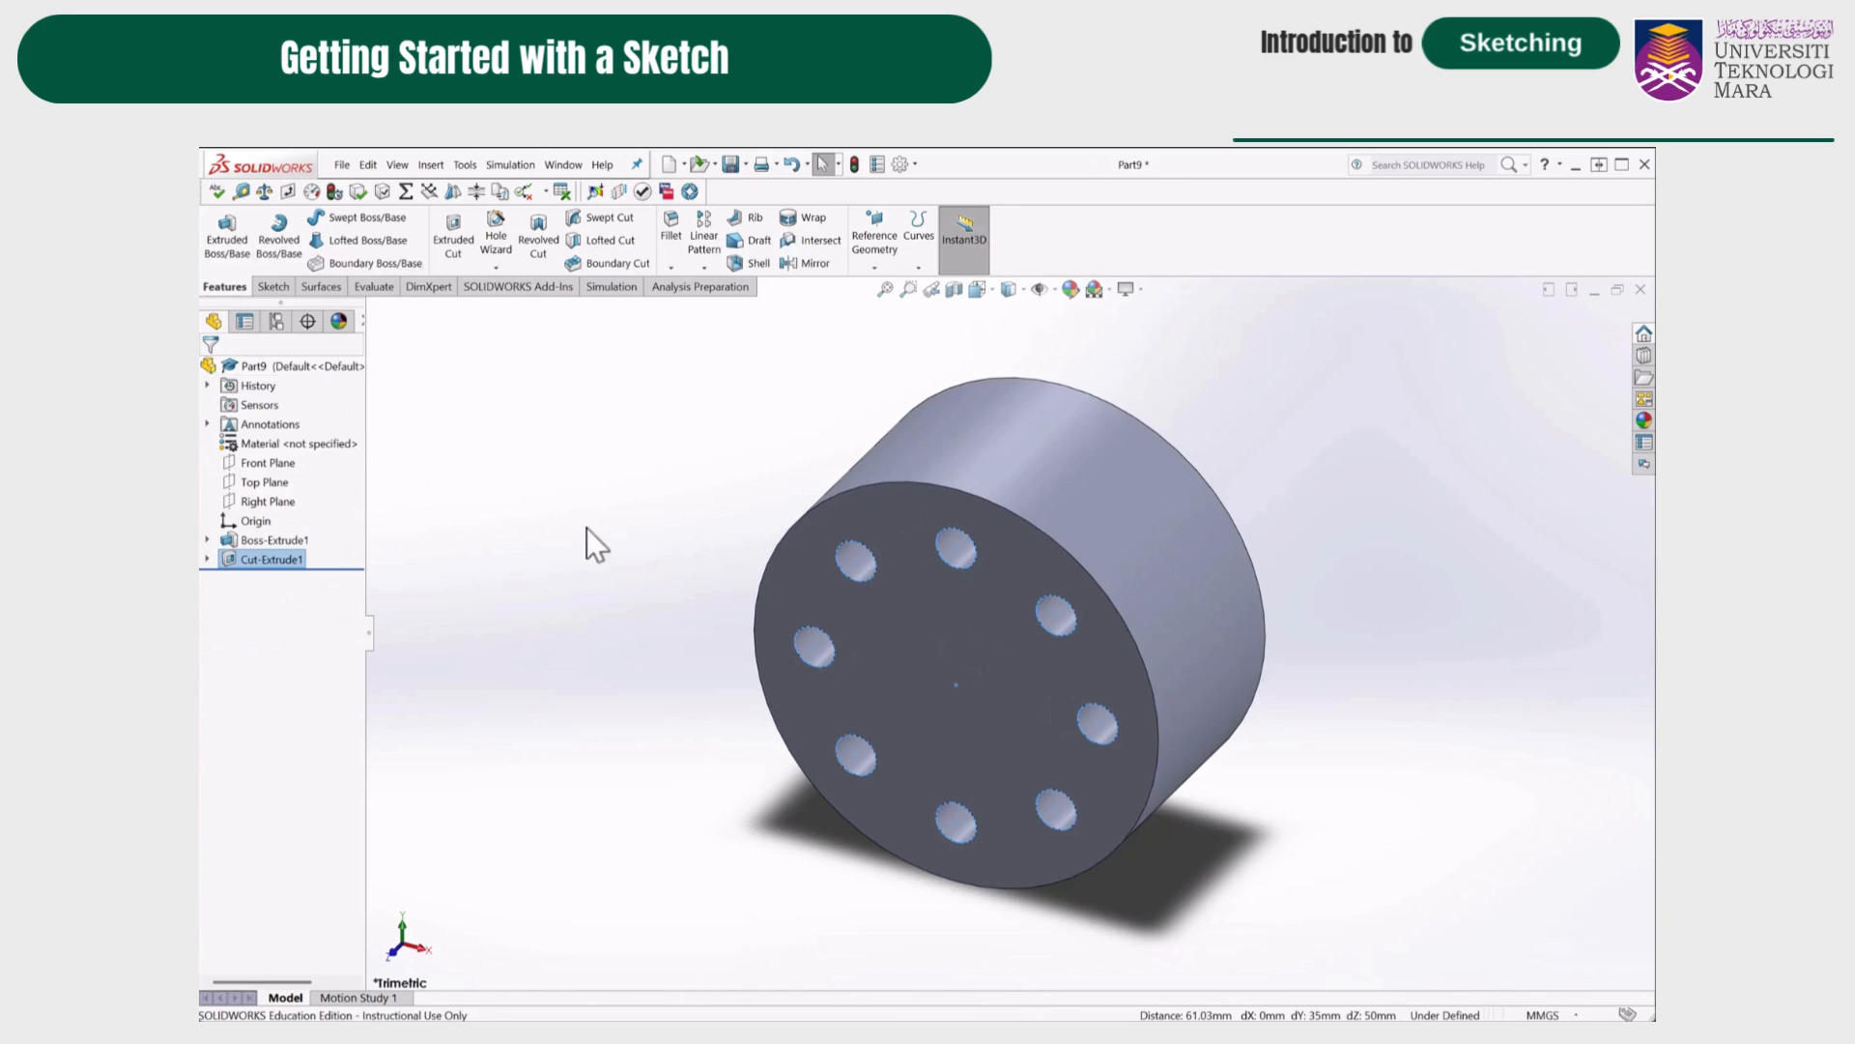
pyautogui.click(665, 577)
pyautogui.moveTo(686, 655); pyautogui.dragTo(692, 572, button='middle')
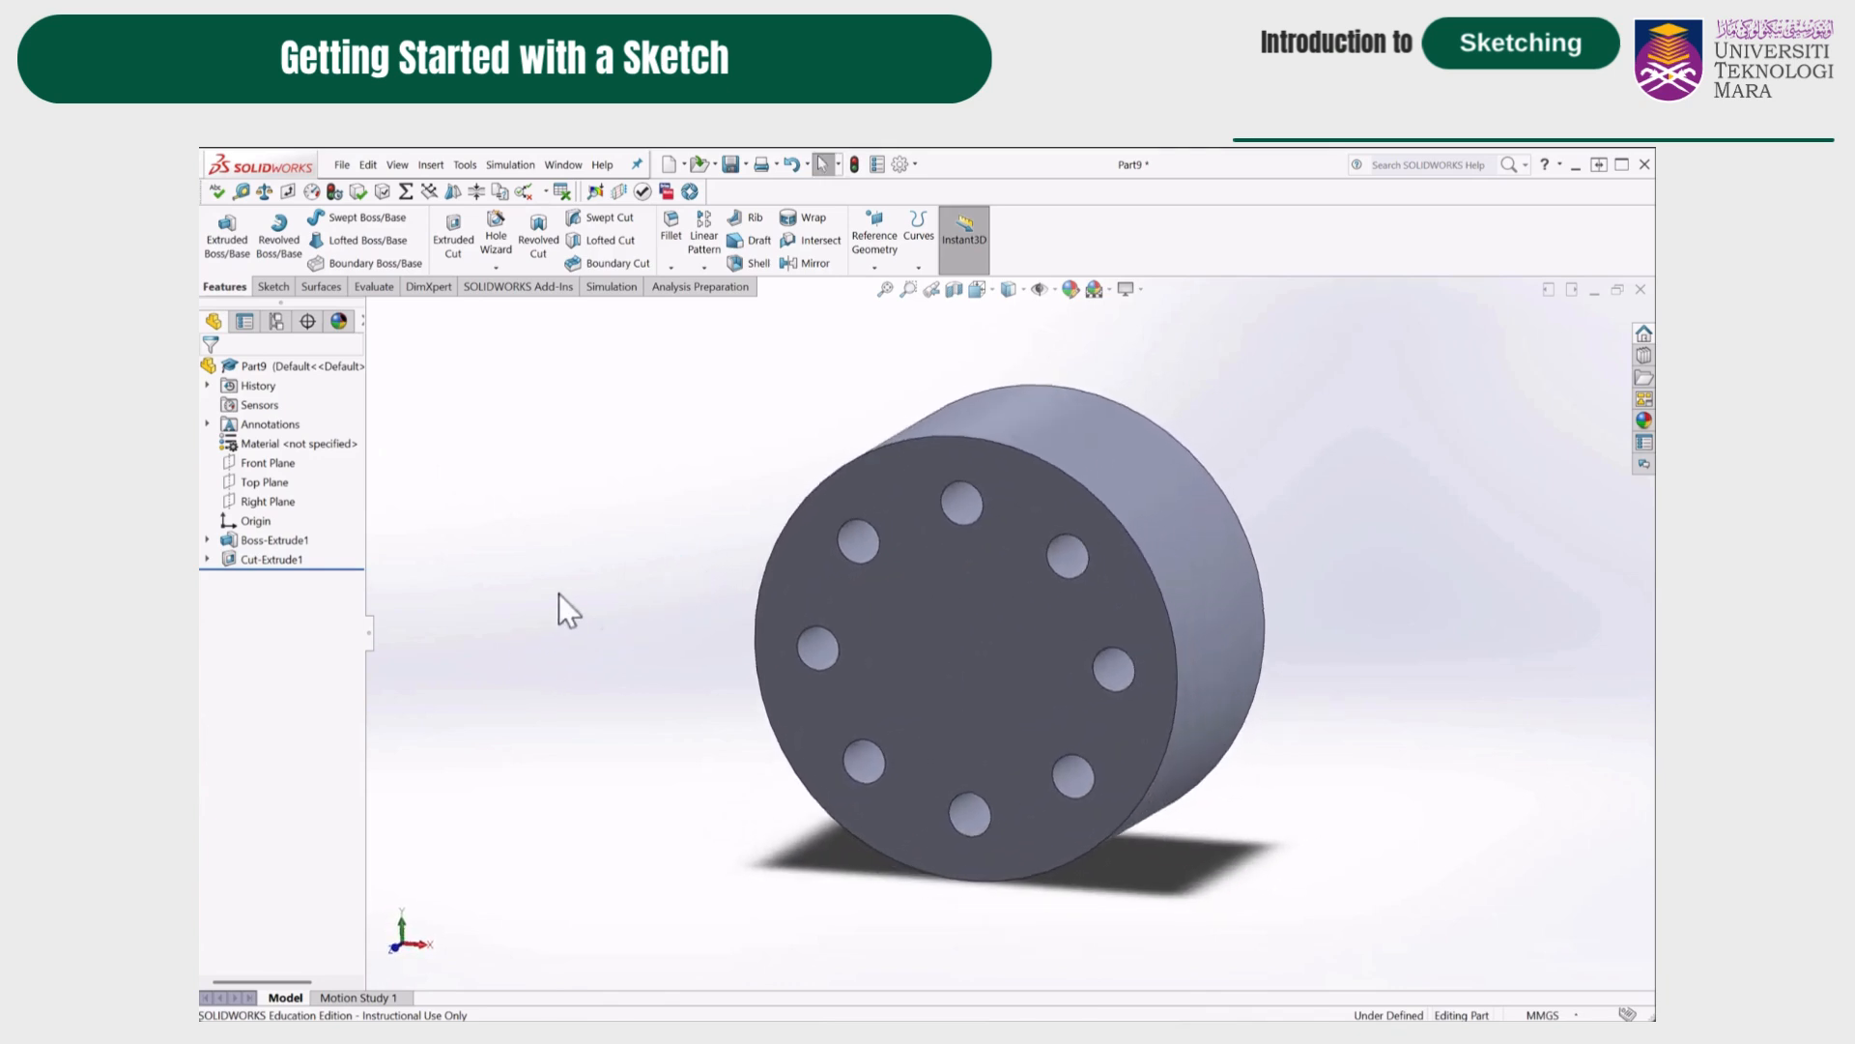
# Edit the hole cut feature to use a Blind end condition with a depth of 25 mm.
pyautogui.click(207, 559)
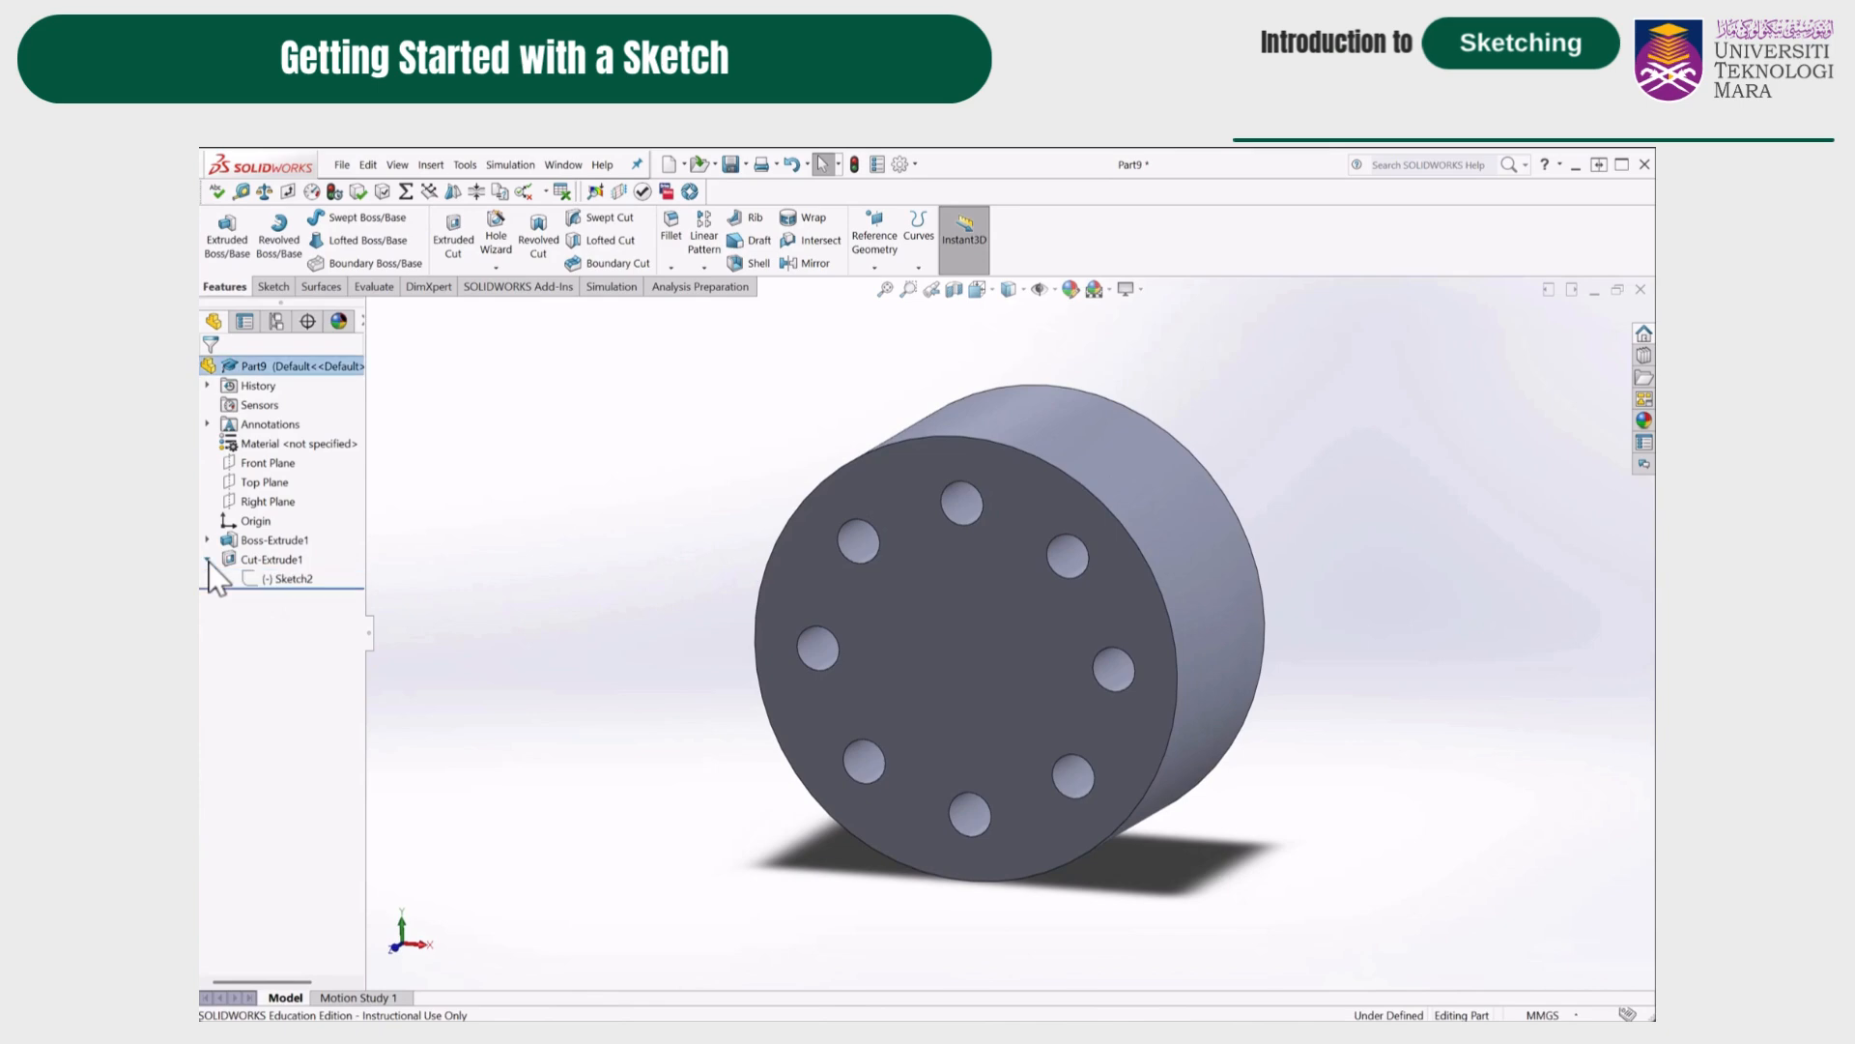
pyautogui.click(291, 564)
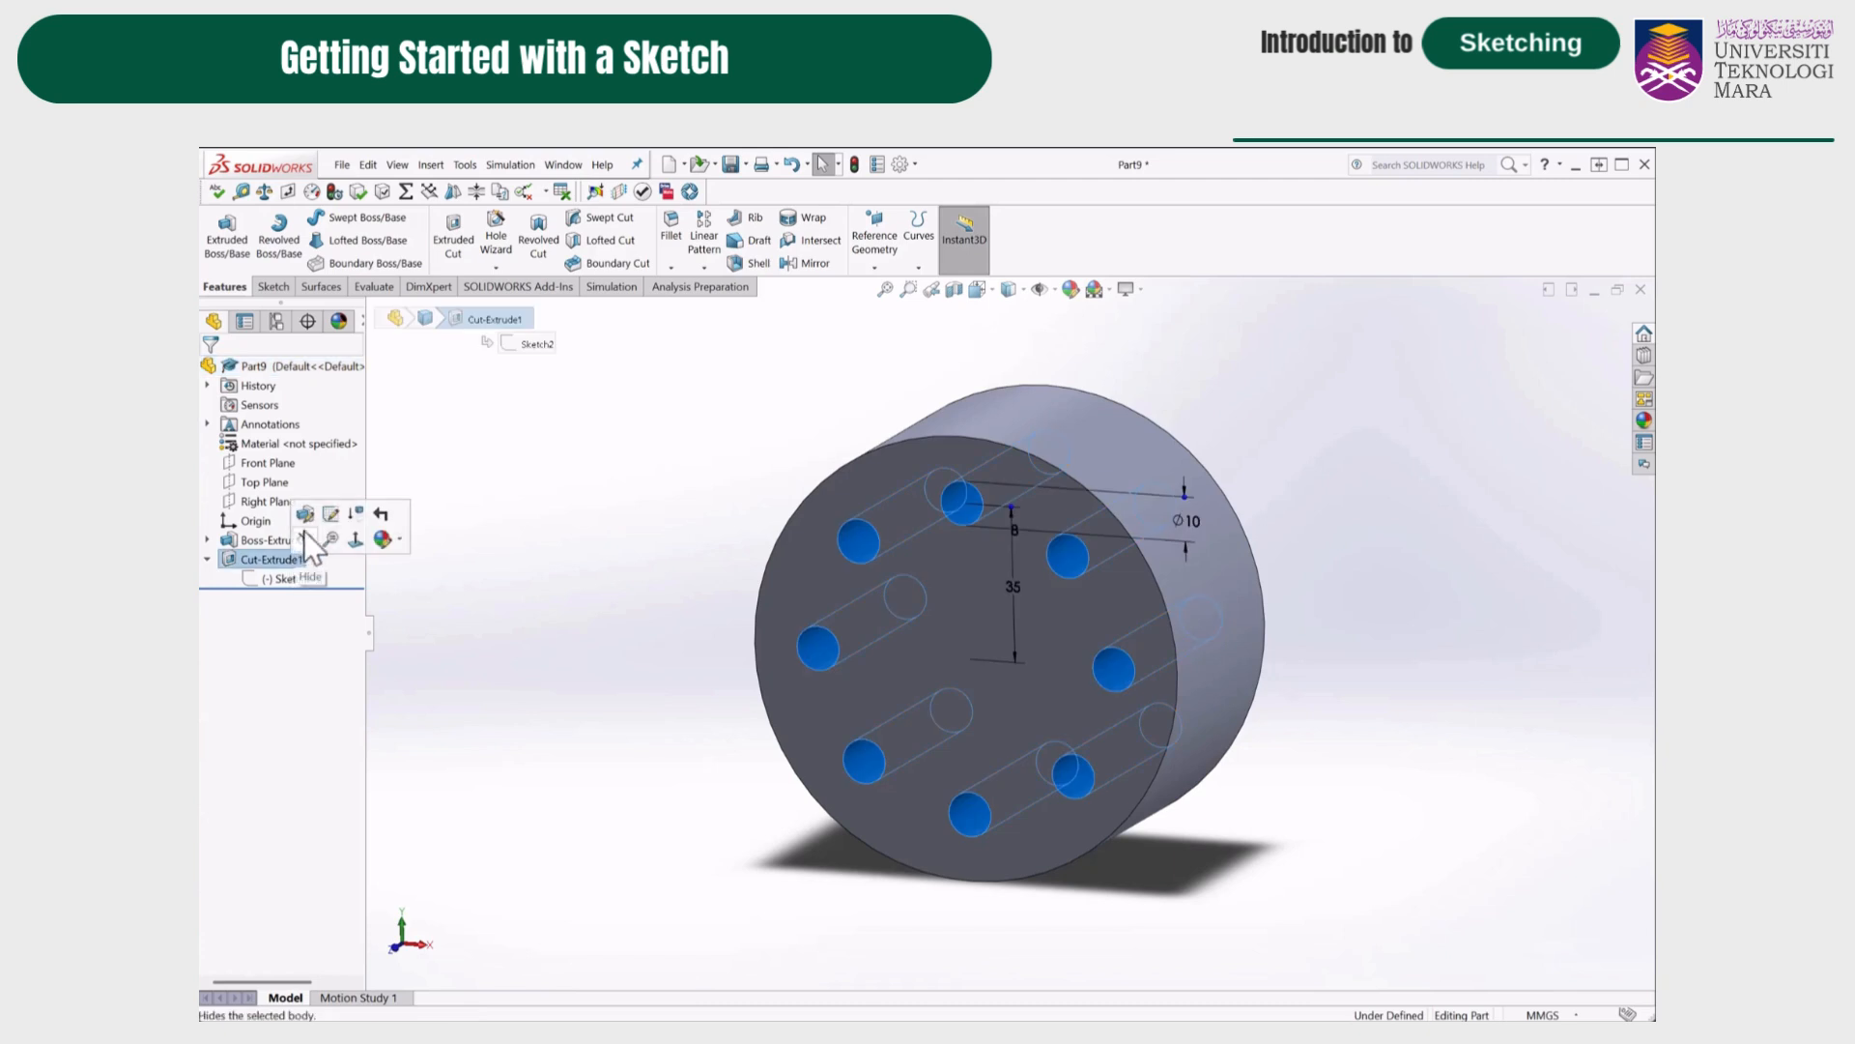
pyautogui.click(309, 520)
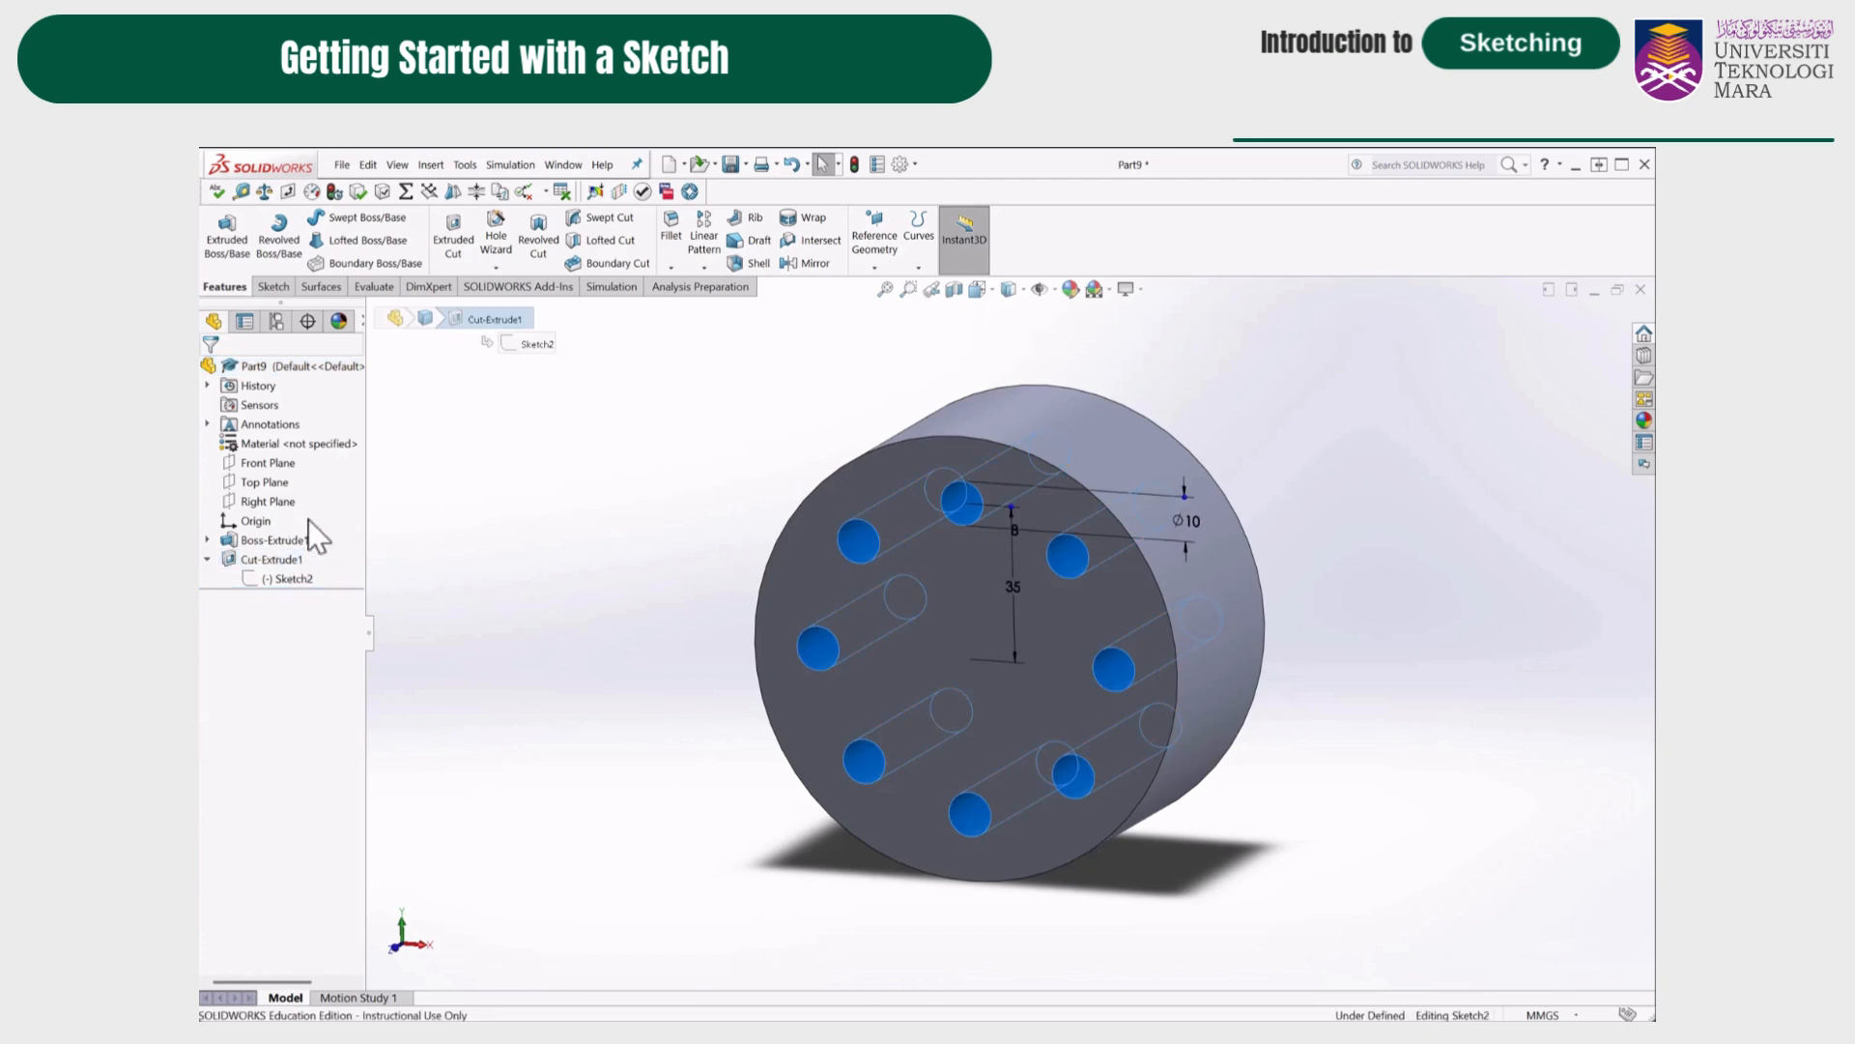
pyautogui.click(309, 465)
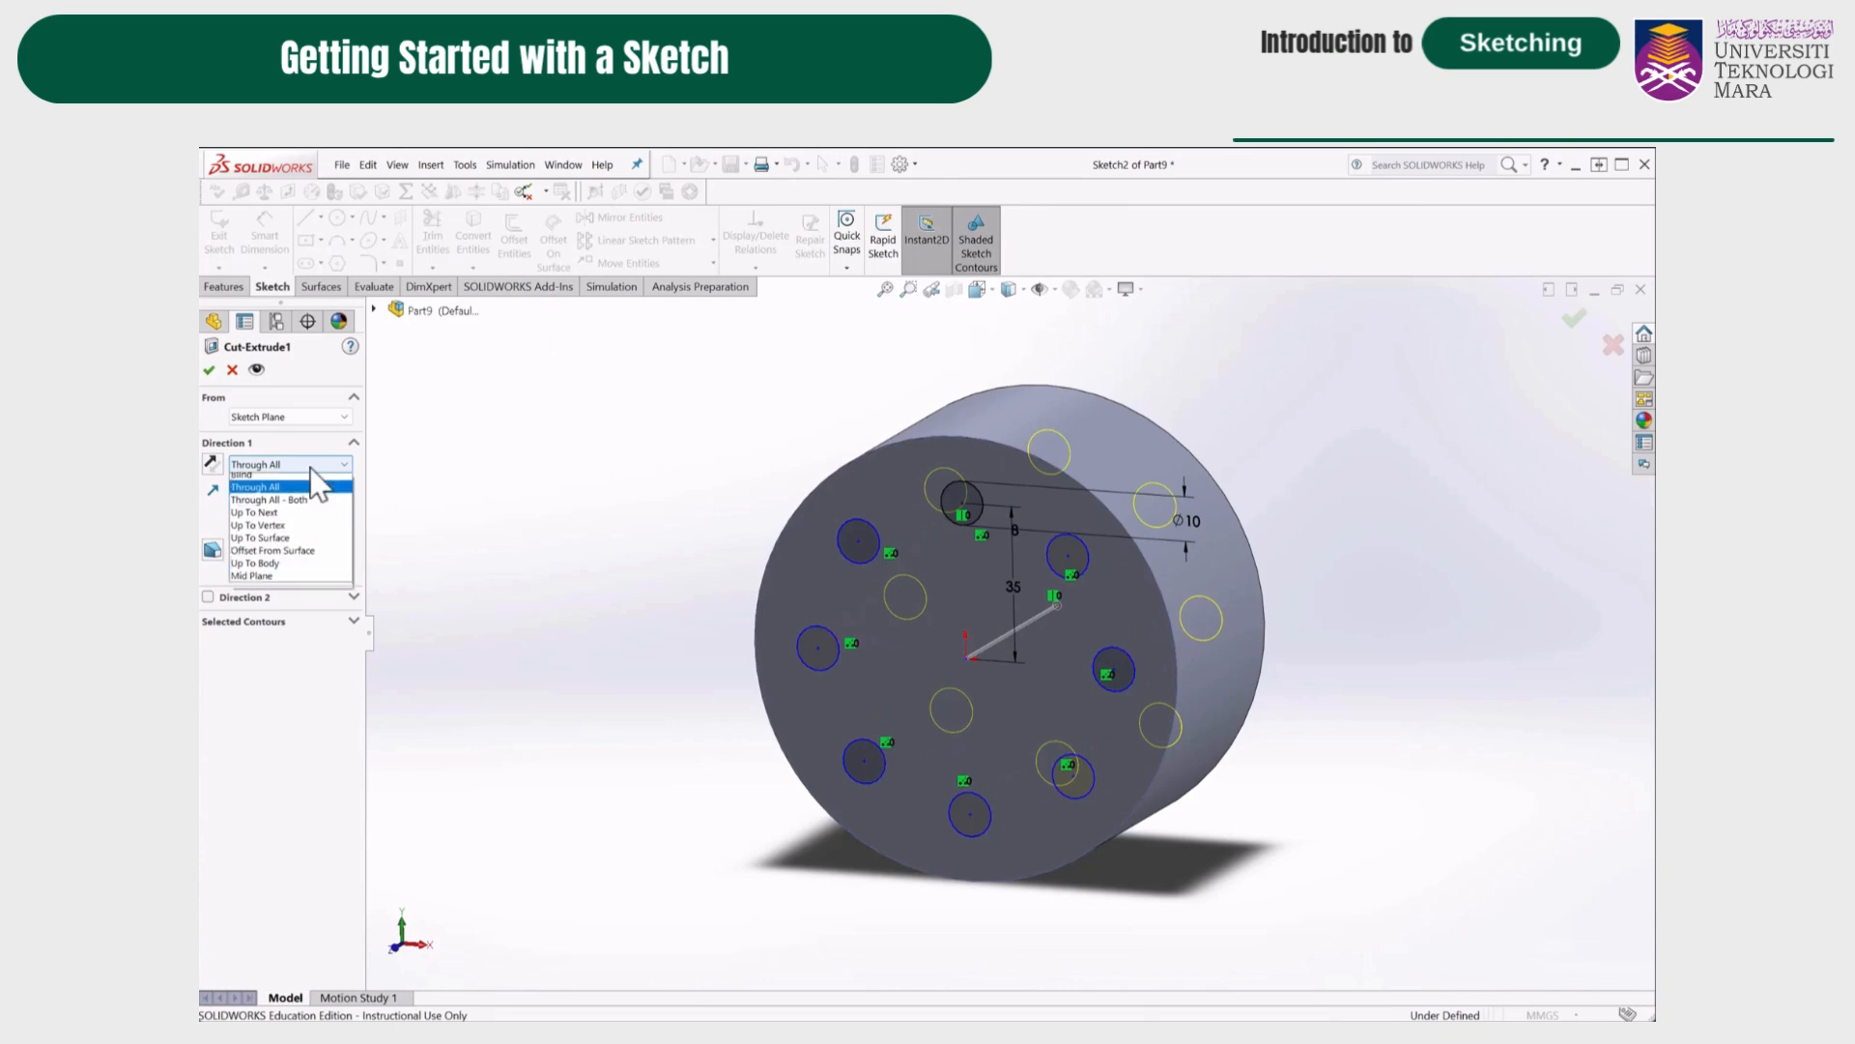
pyautogui.click(310, 481)
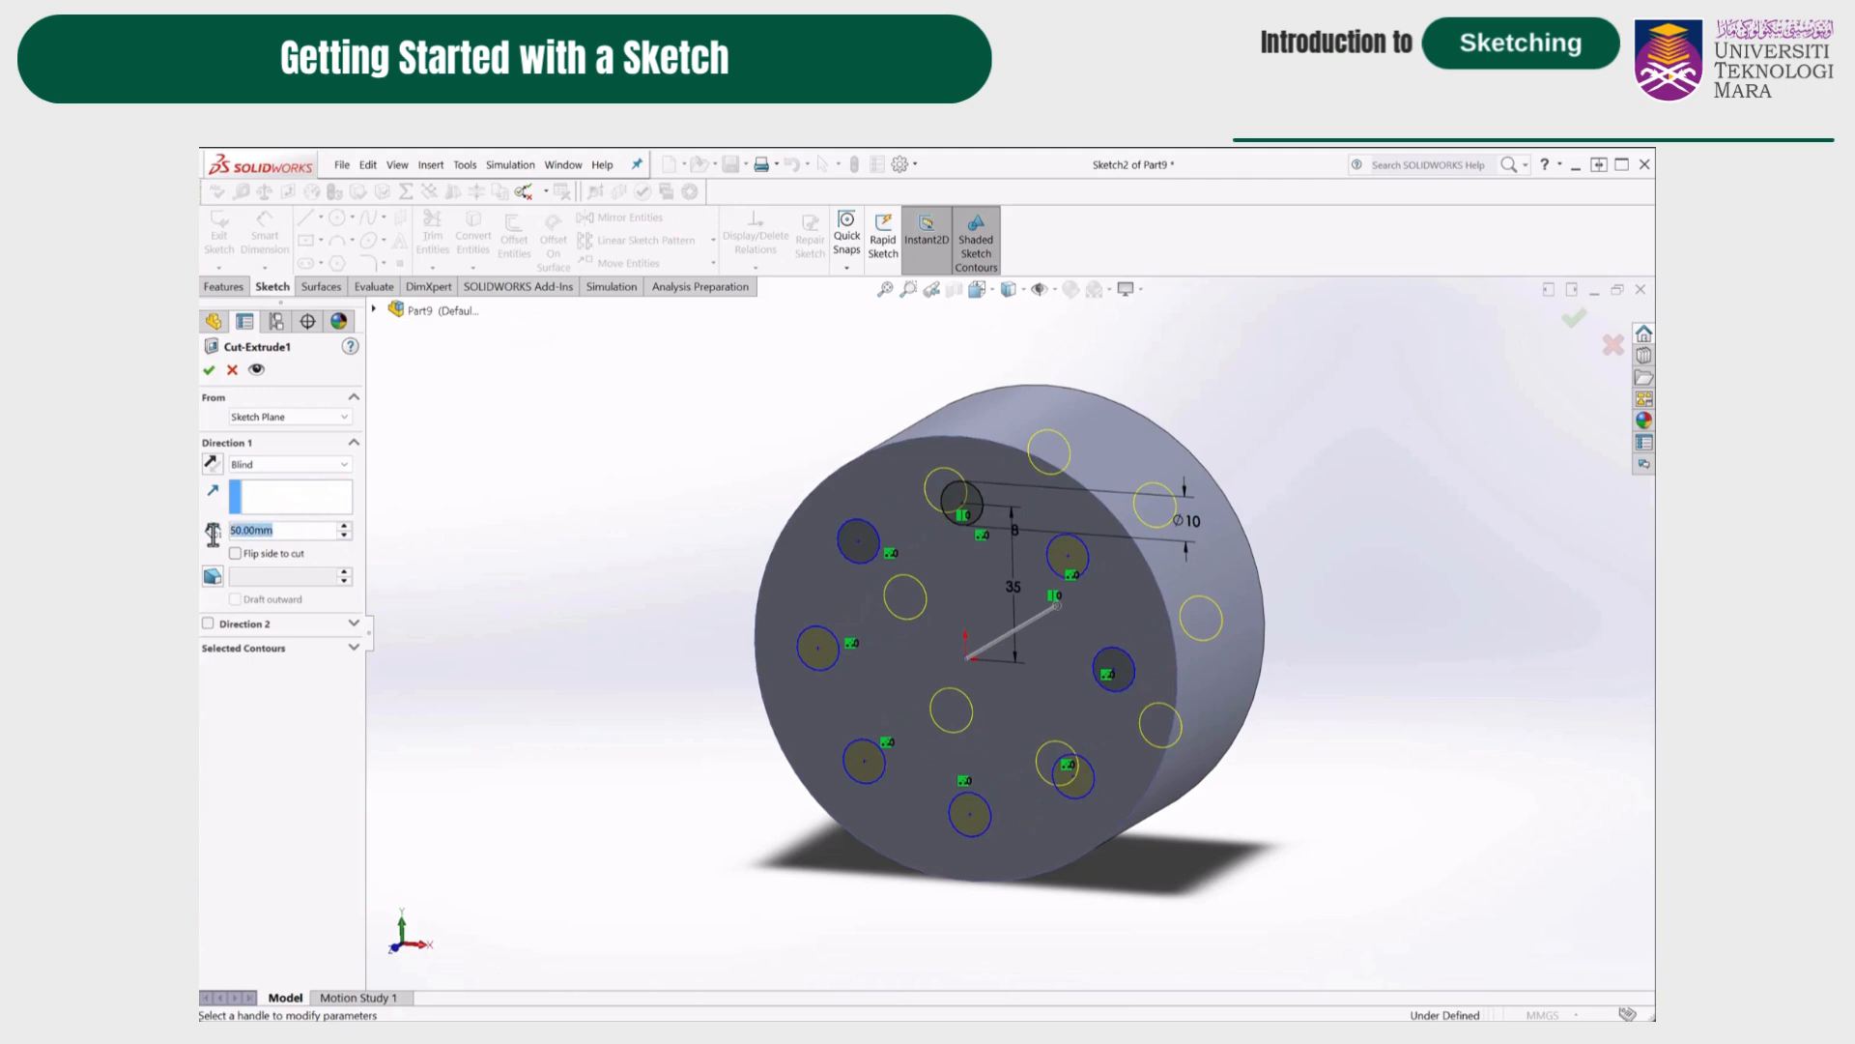
pyautogui.write('25')
pyautogui.press('Return')
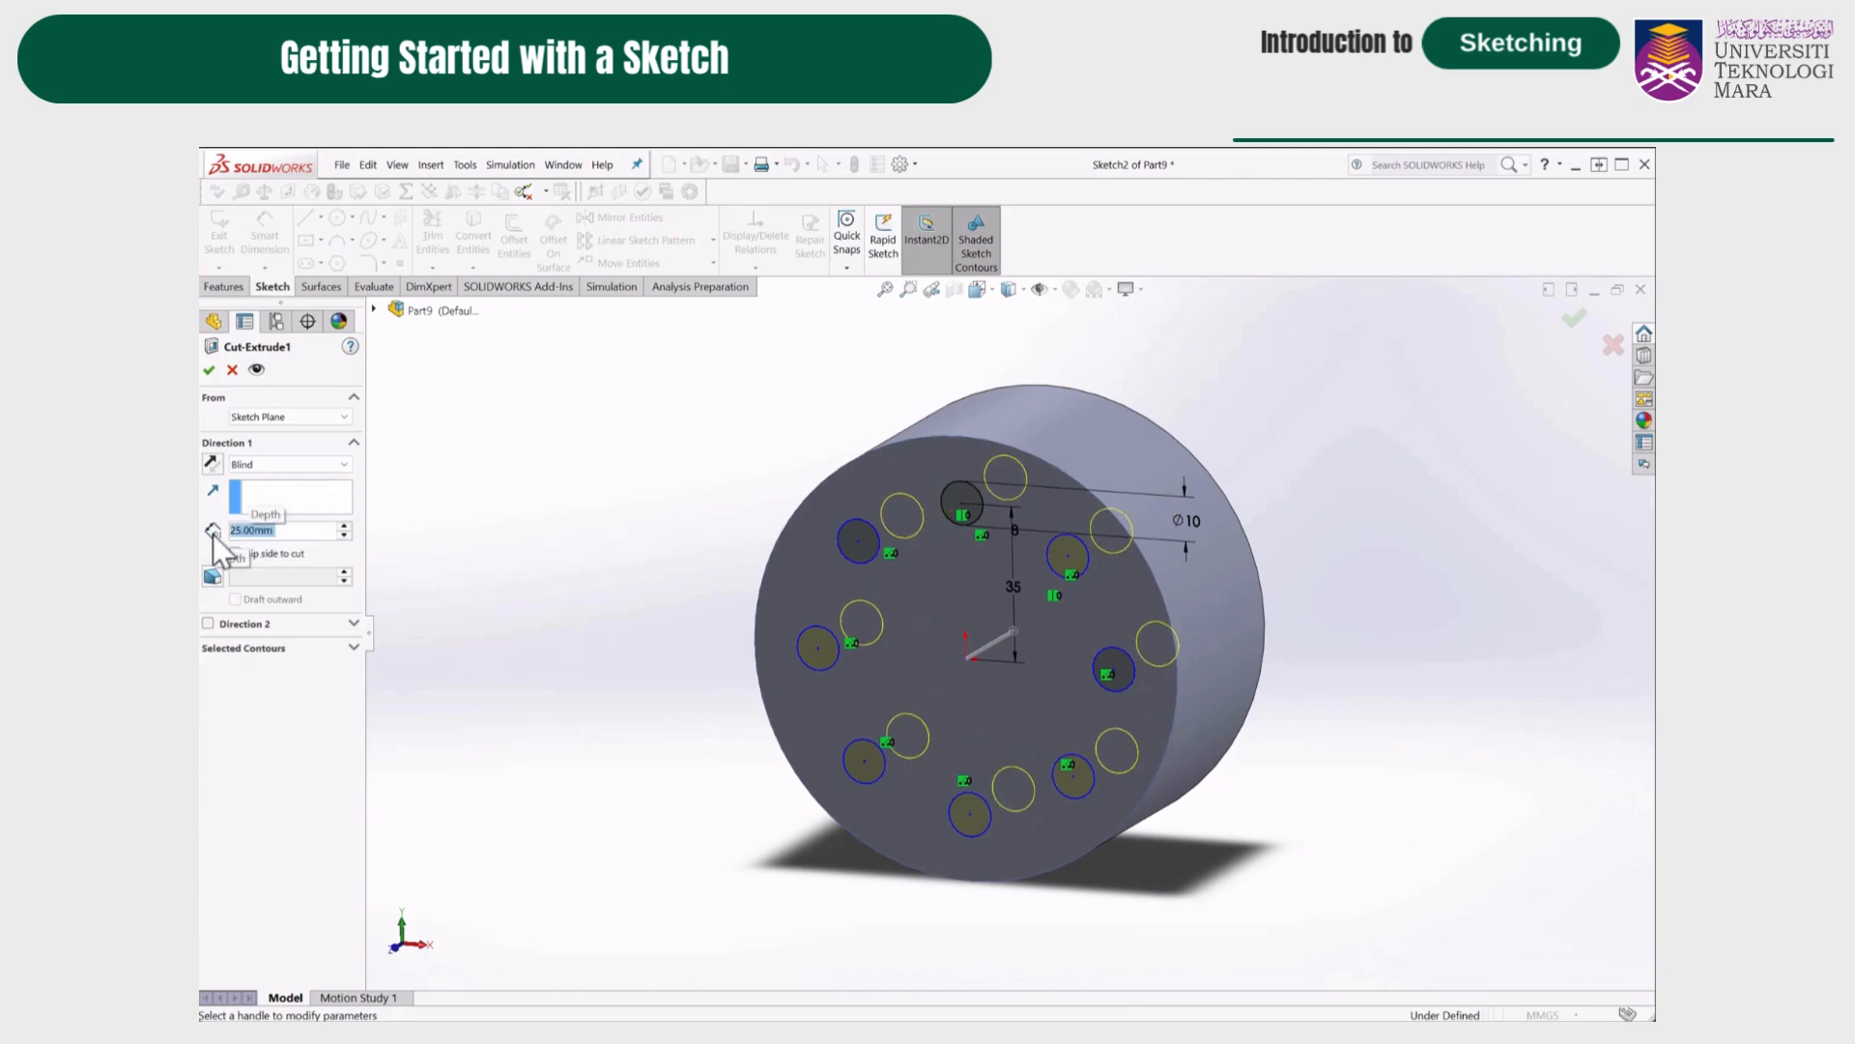
pyautogui.click(211, 371)
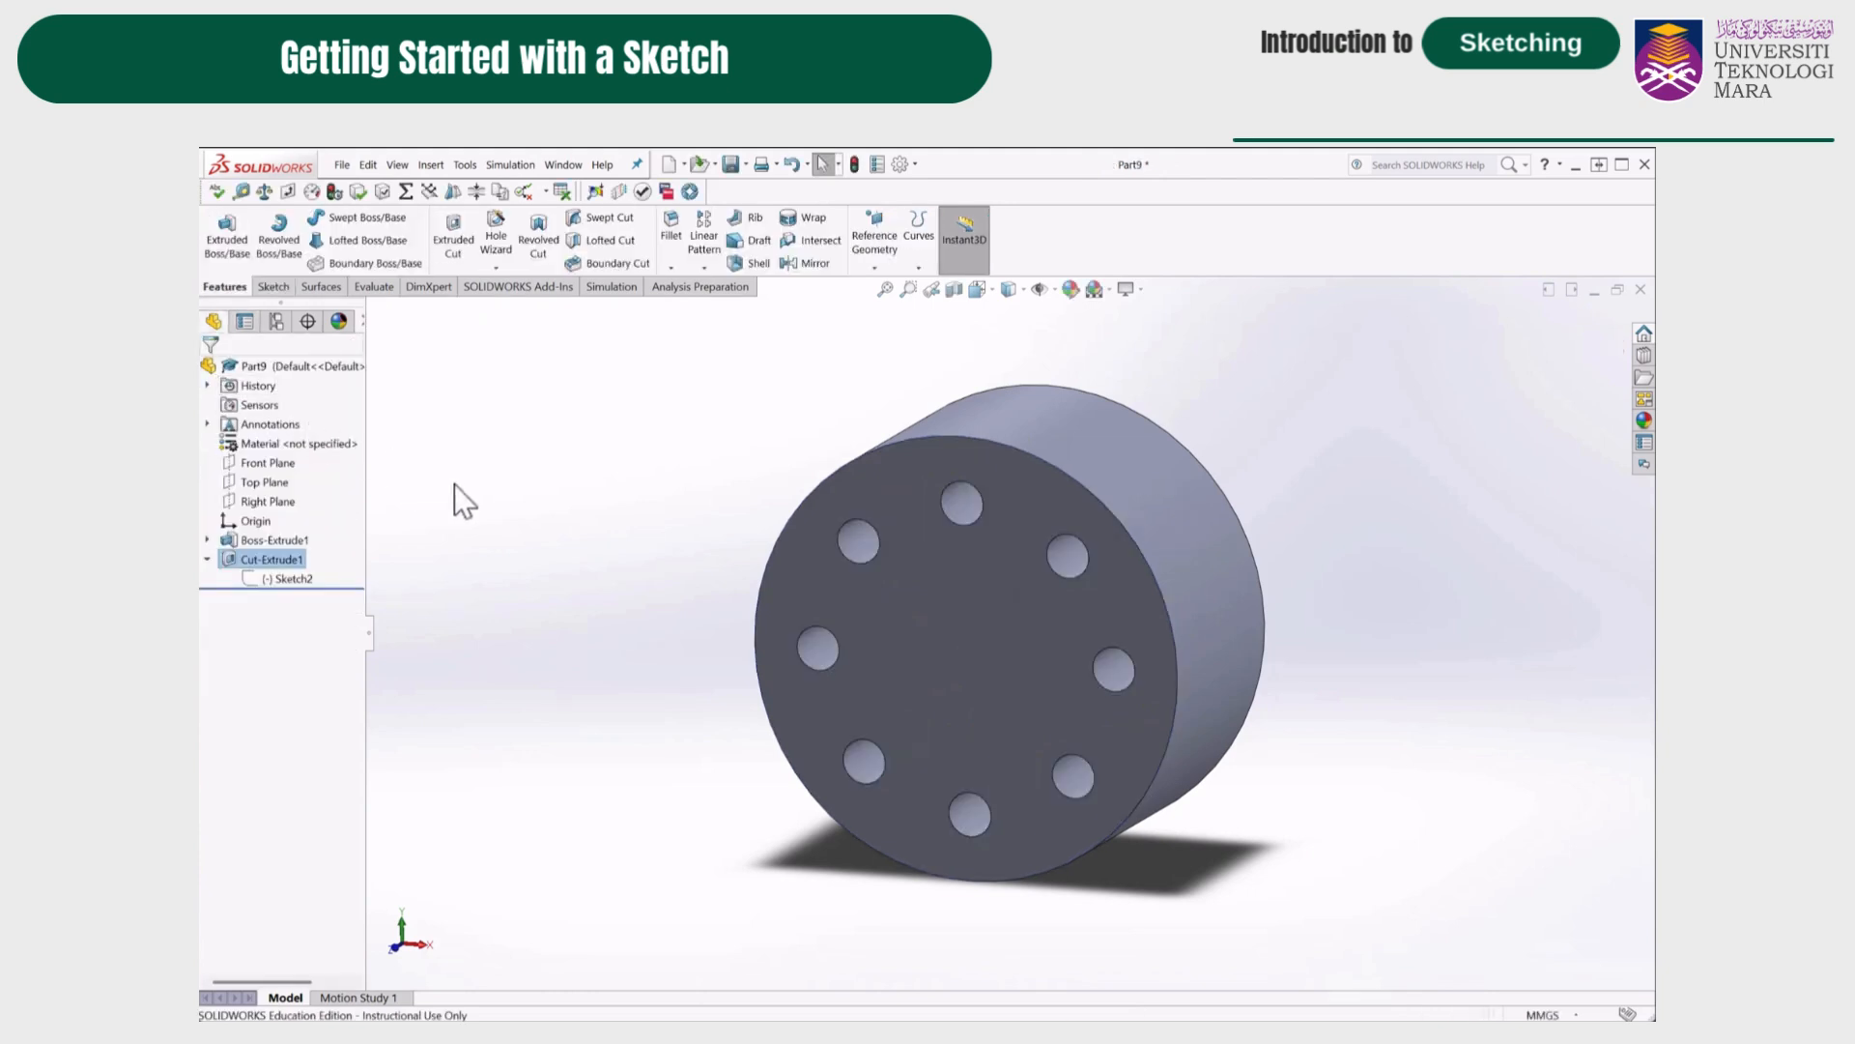
# Inspect the depth of the holes with hidden lines visible, and restore the shaded display with edges.
pyautogui.moveTo(582, 612); pyautogui.dragTo(531, 629, button='middle')
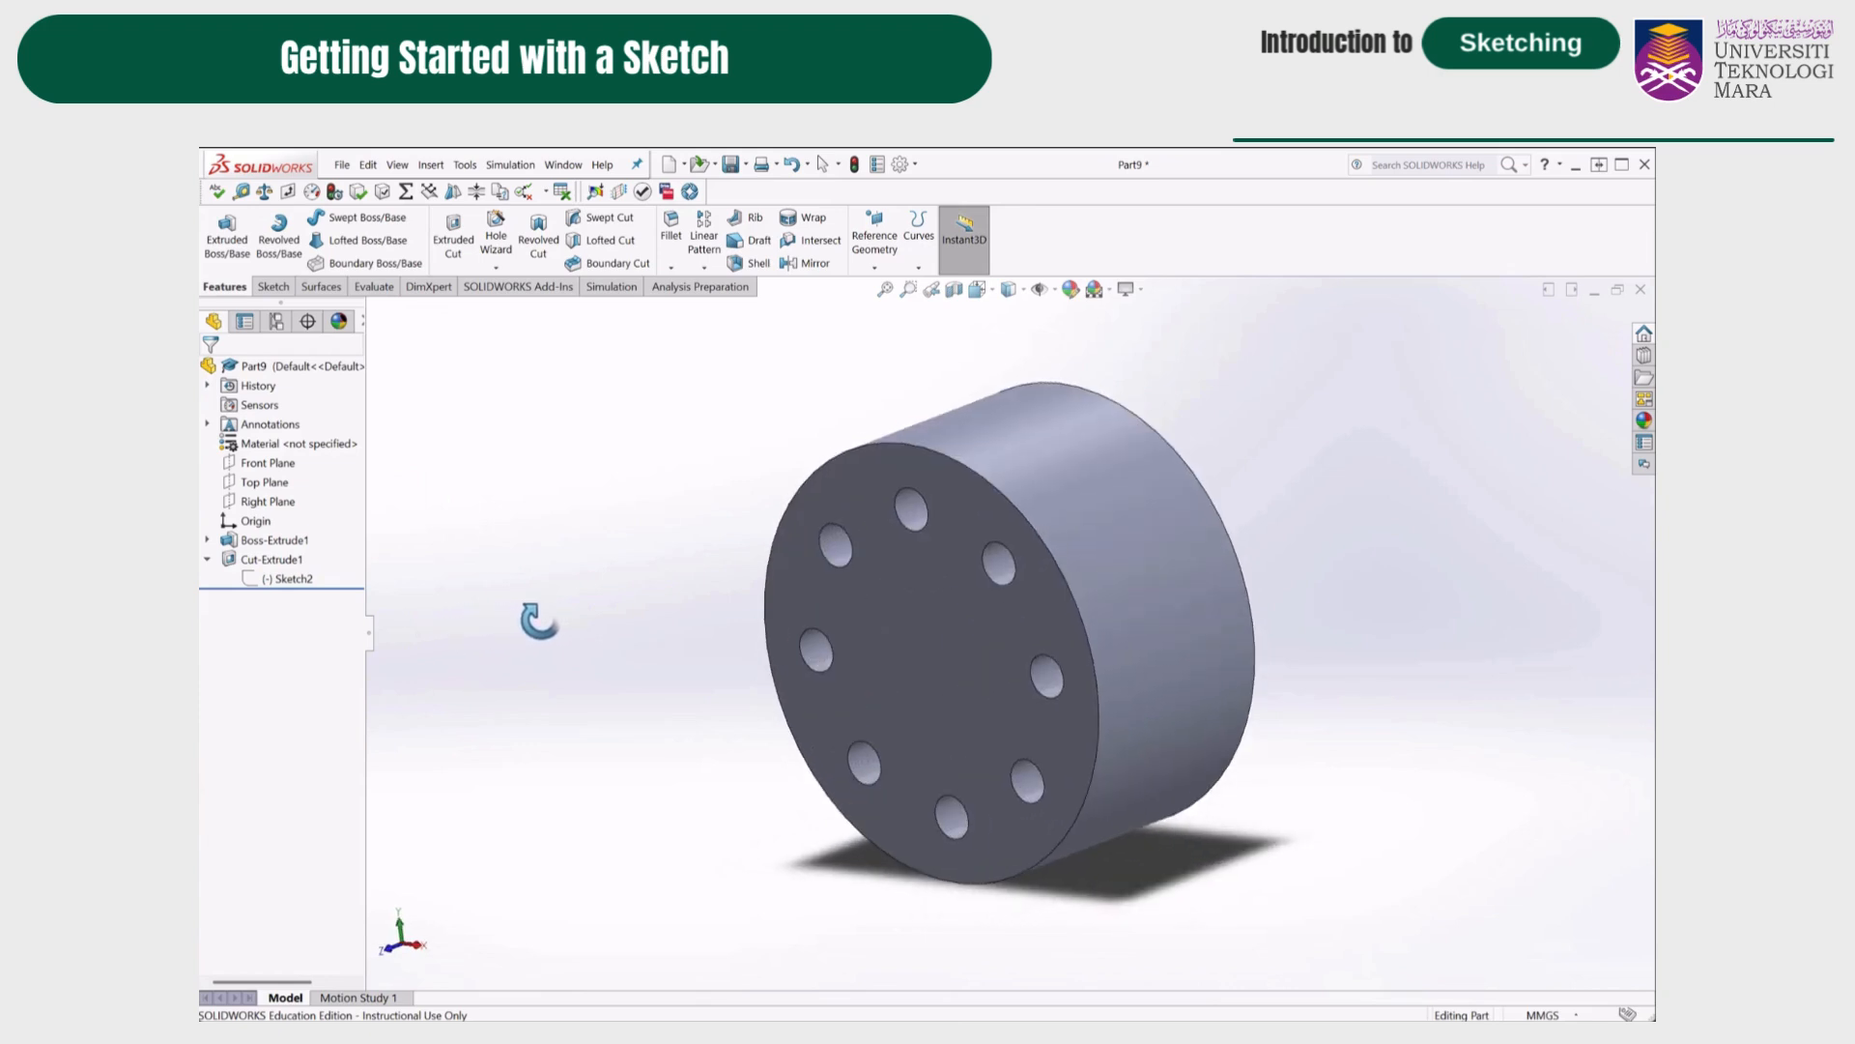
pyautogui.click(987, 290)
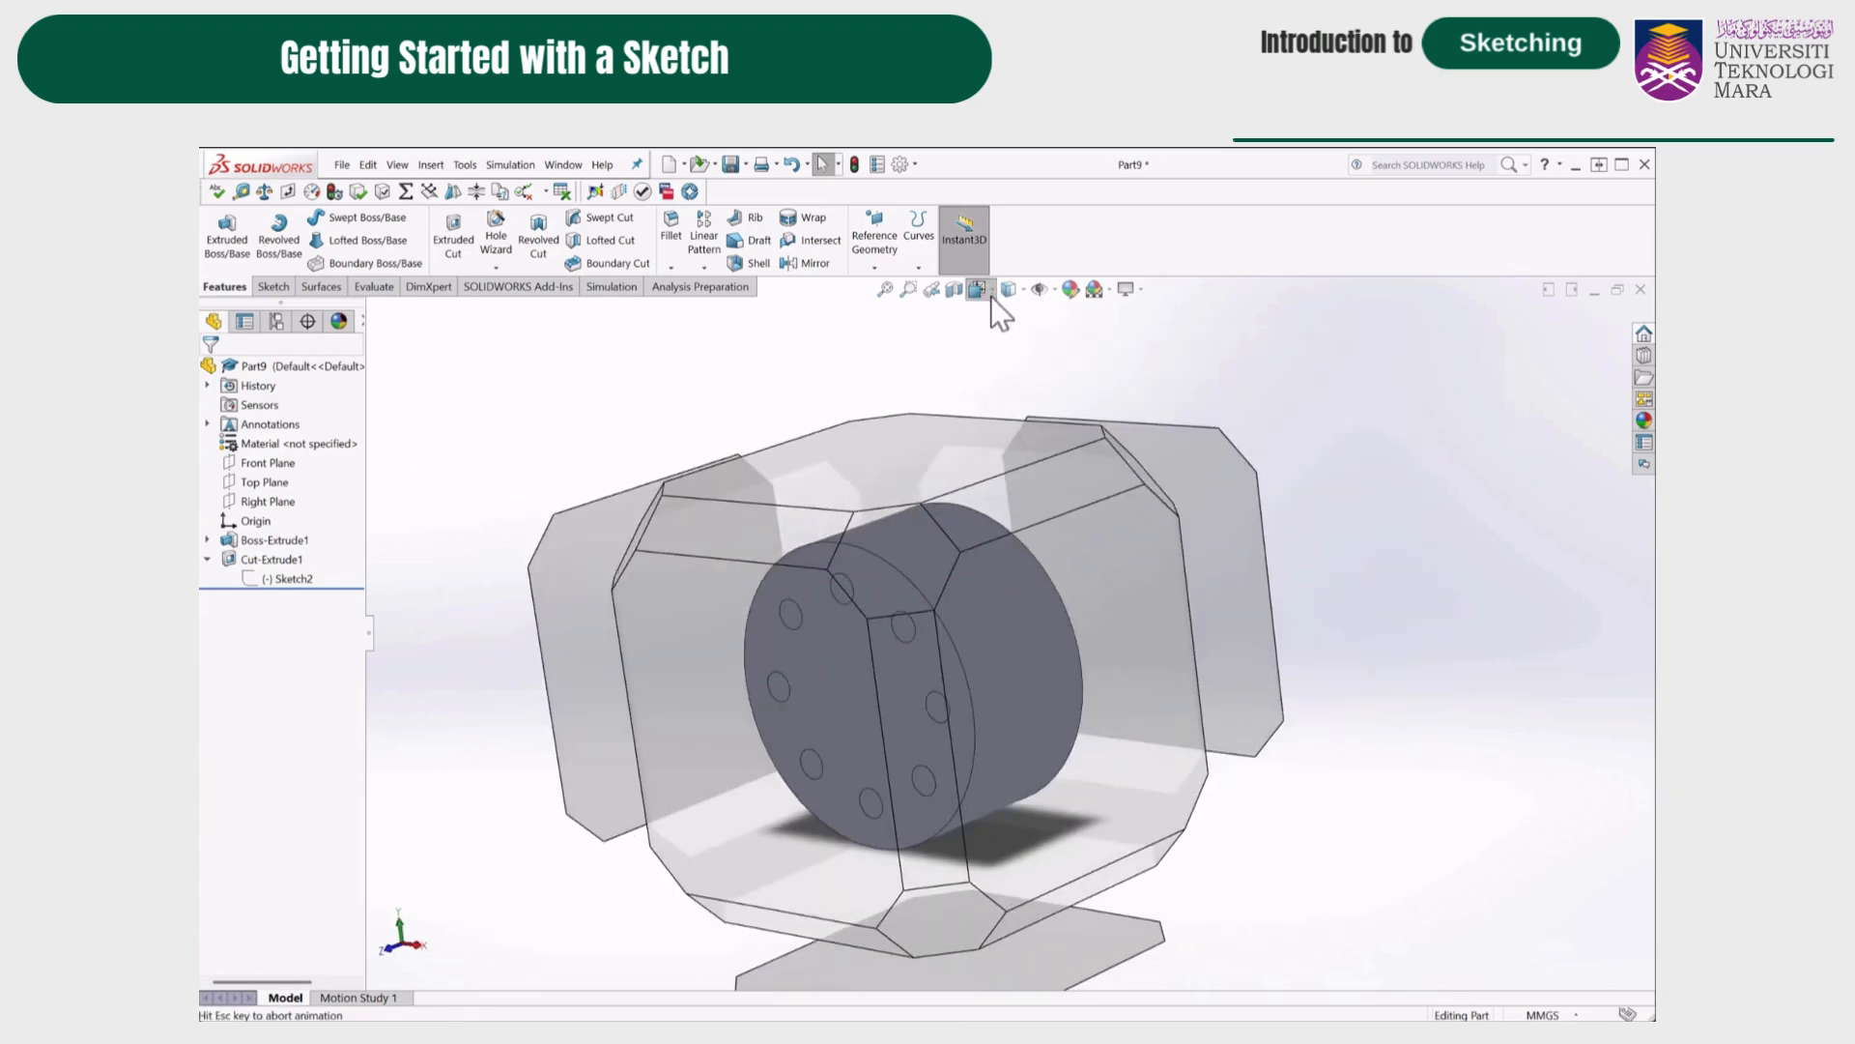
pyautogui.click(1022, 292)
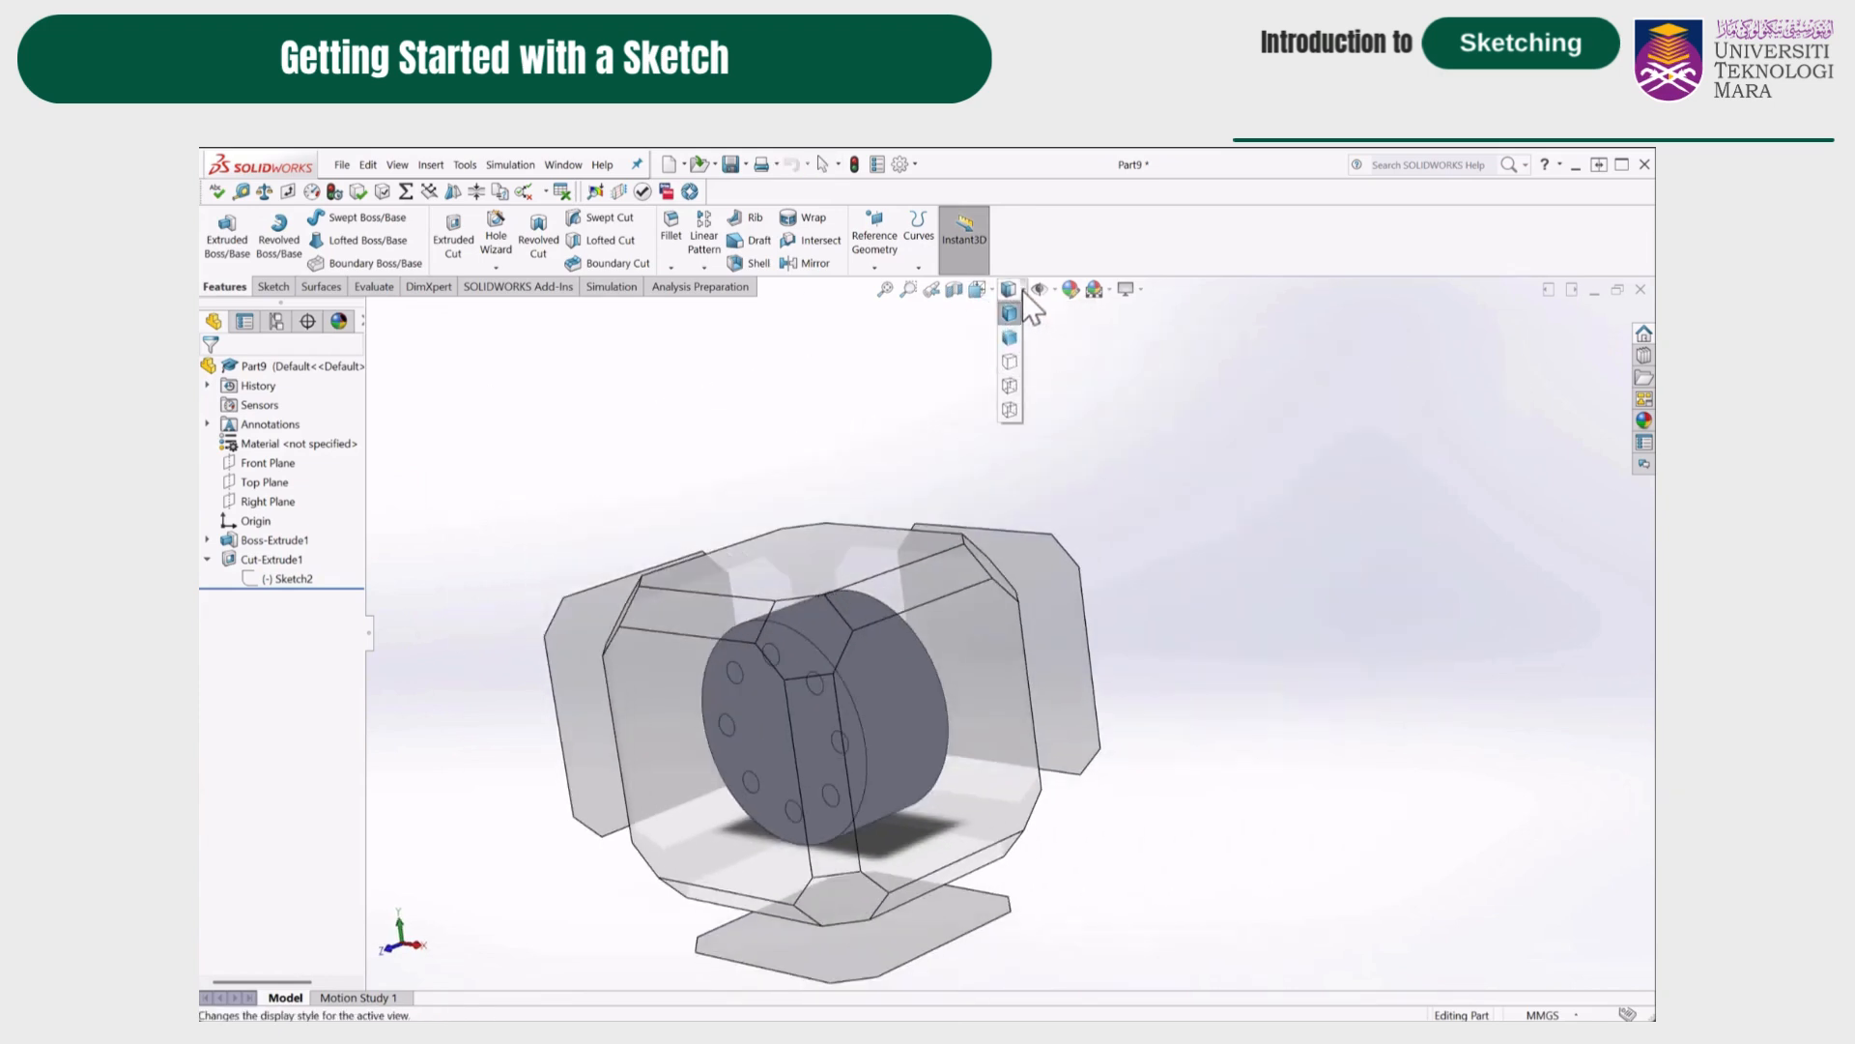
pyautogui.click(1009, 380)
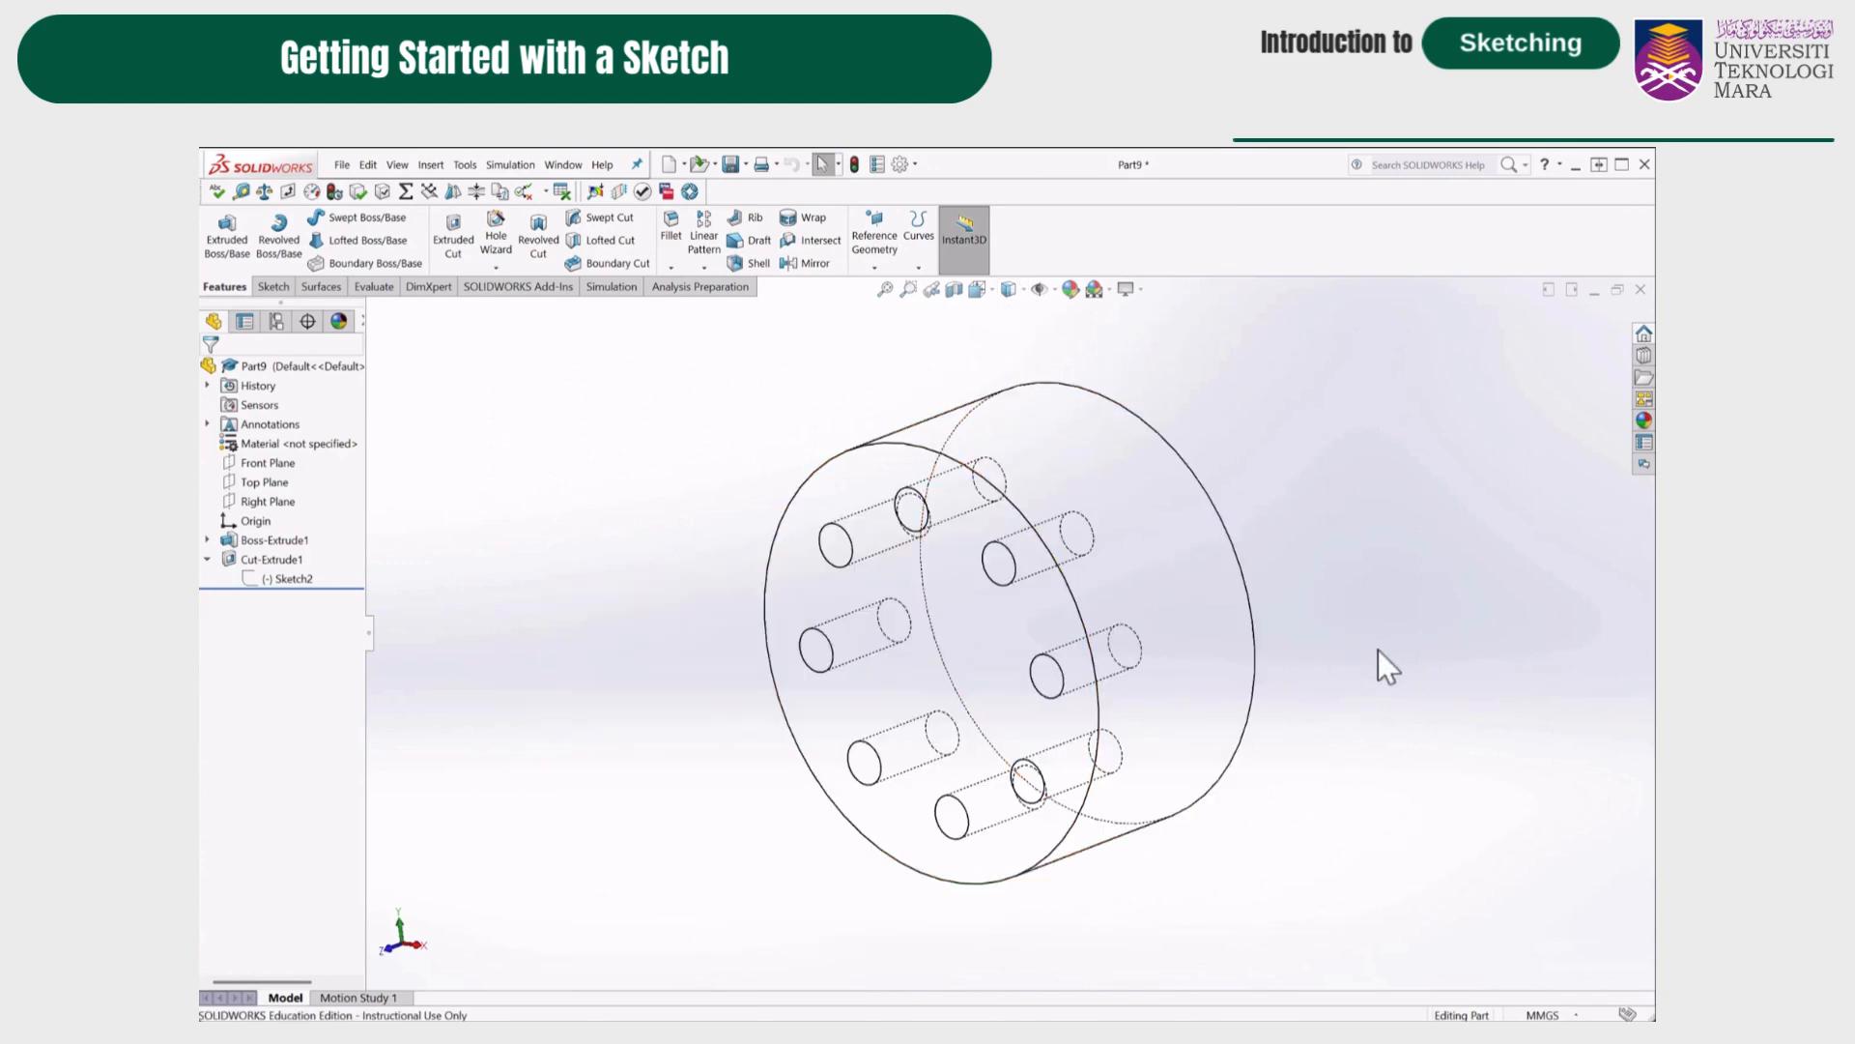
pyautogui.moveTo(1370, 654)
pyautogui.mouseDown(button='middle')
pyautogui.moveTo(1296, 679)
pyautogui.moveTo(1365, 663)
pyautogui.mouseUp(button='middle')
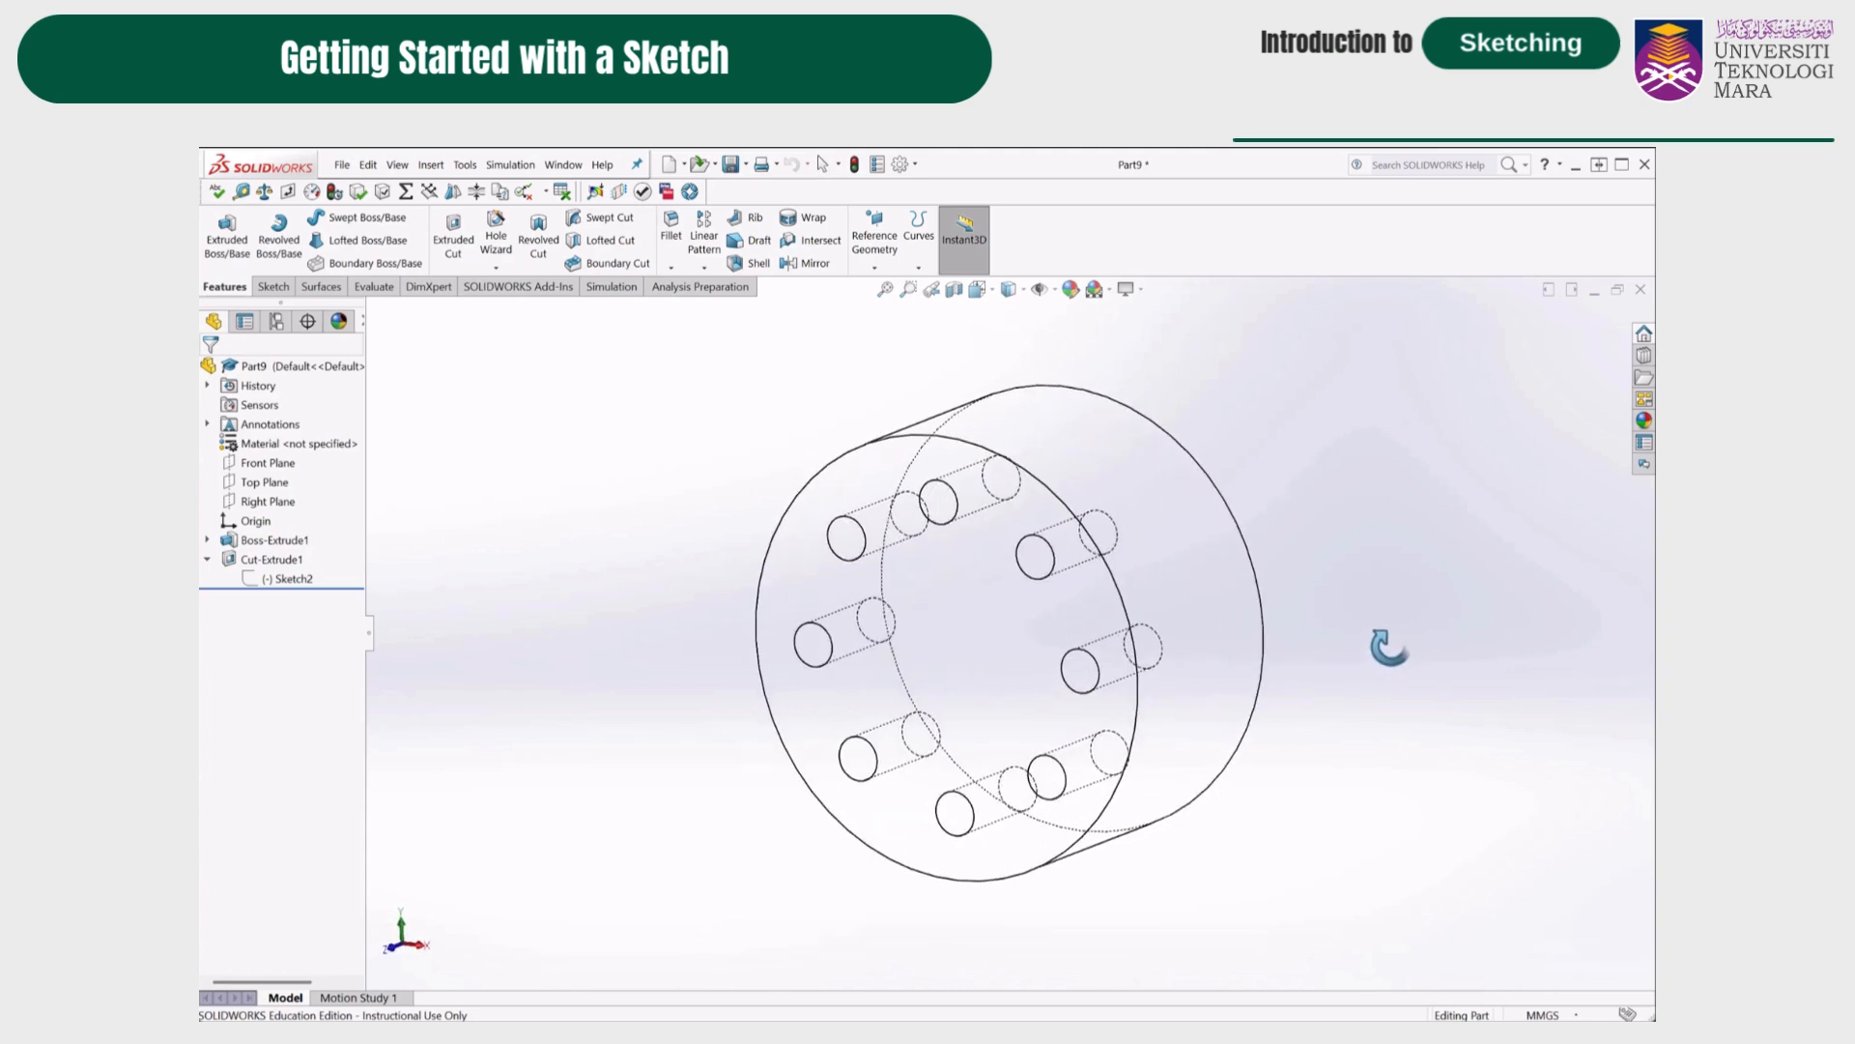
pyautogui.press('Escape')
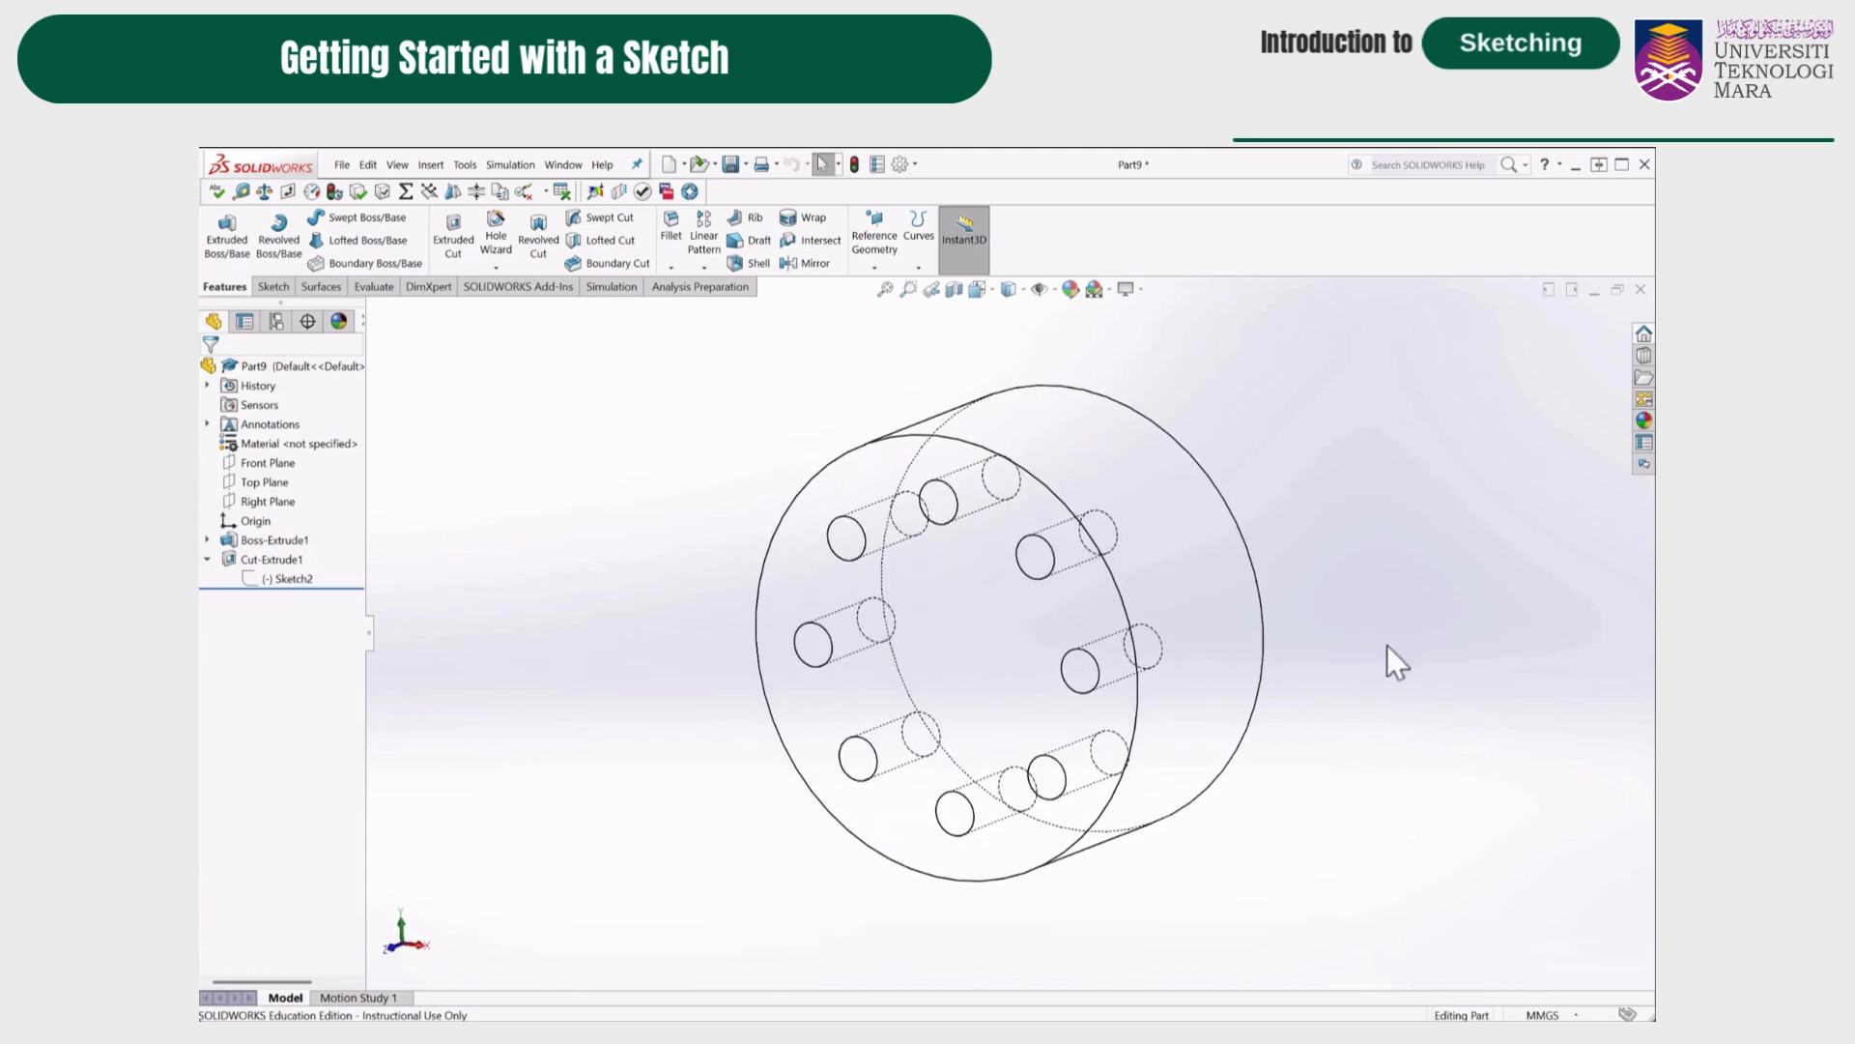
pyautogui.click(1023, 288)
pyautogui.click(1016, 327)
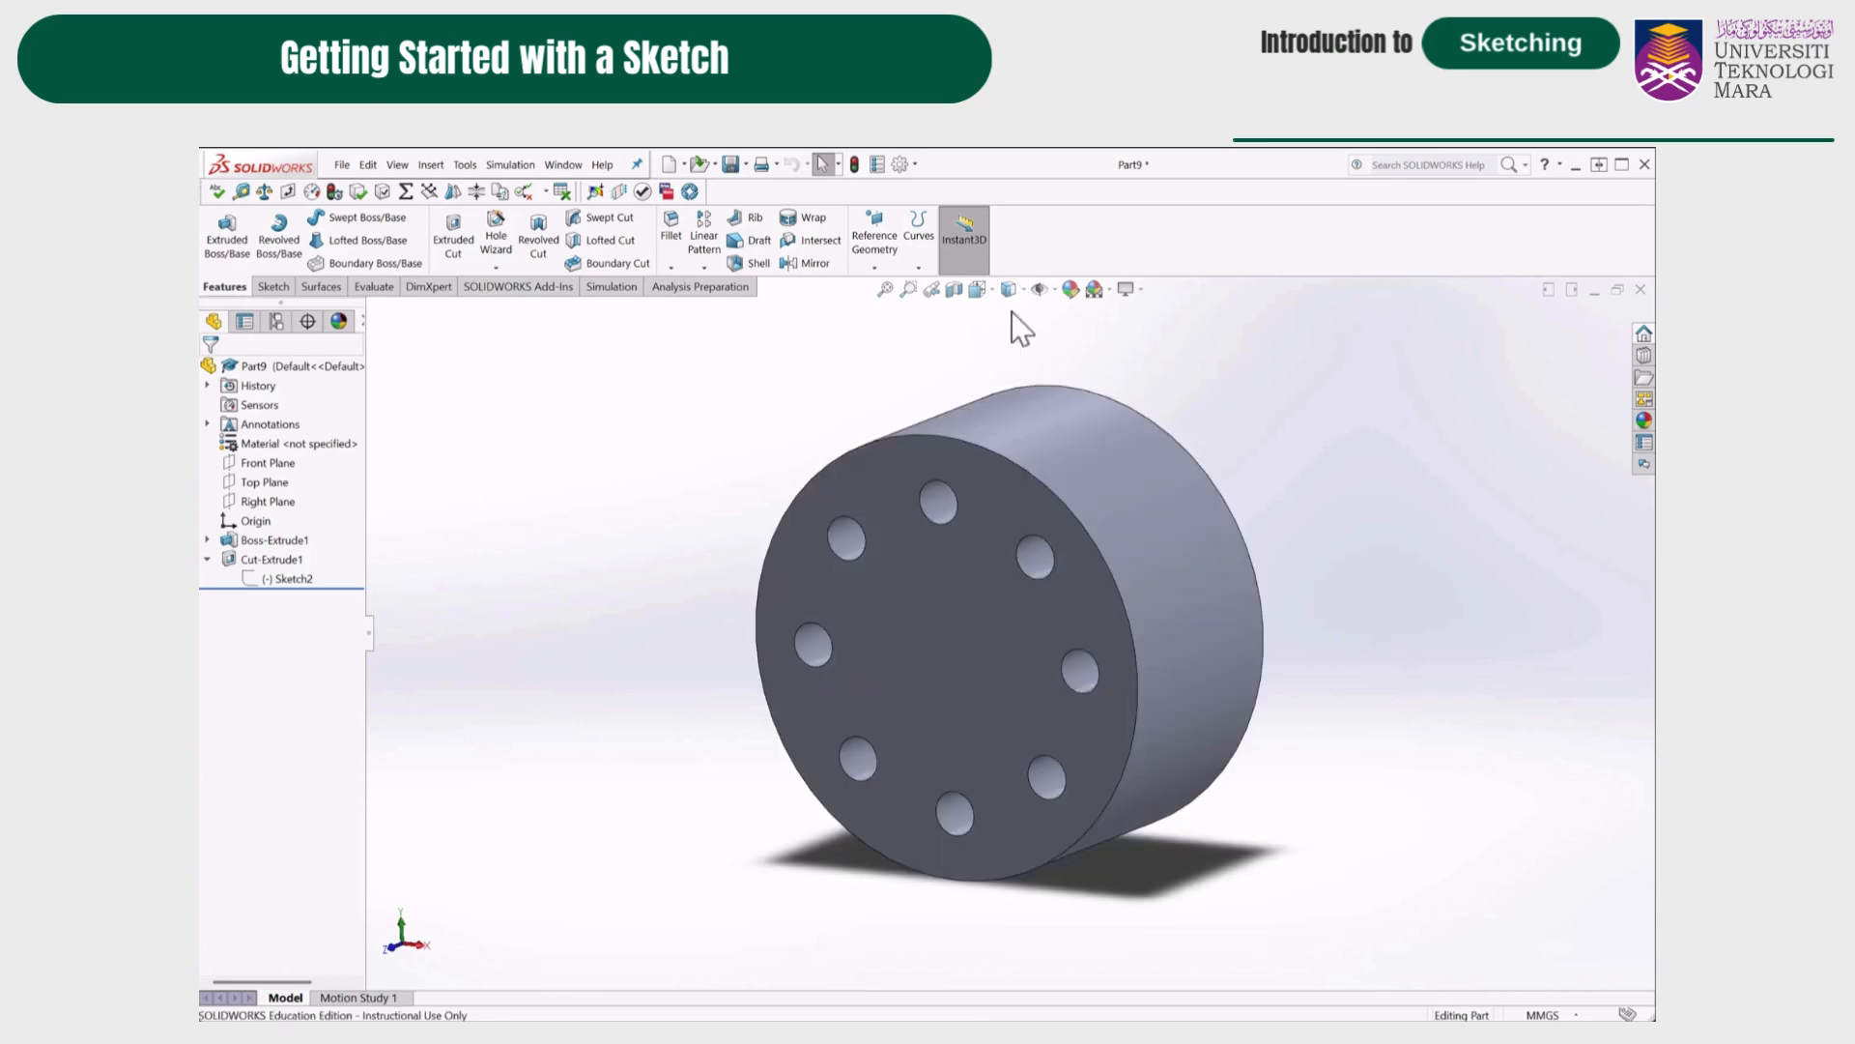
# Edit the cut's sketch, trim away the two patterned circles level with the origin on either side, and exit the sketch.
pyautogui.click(291, 580)
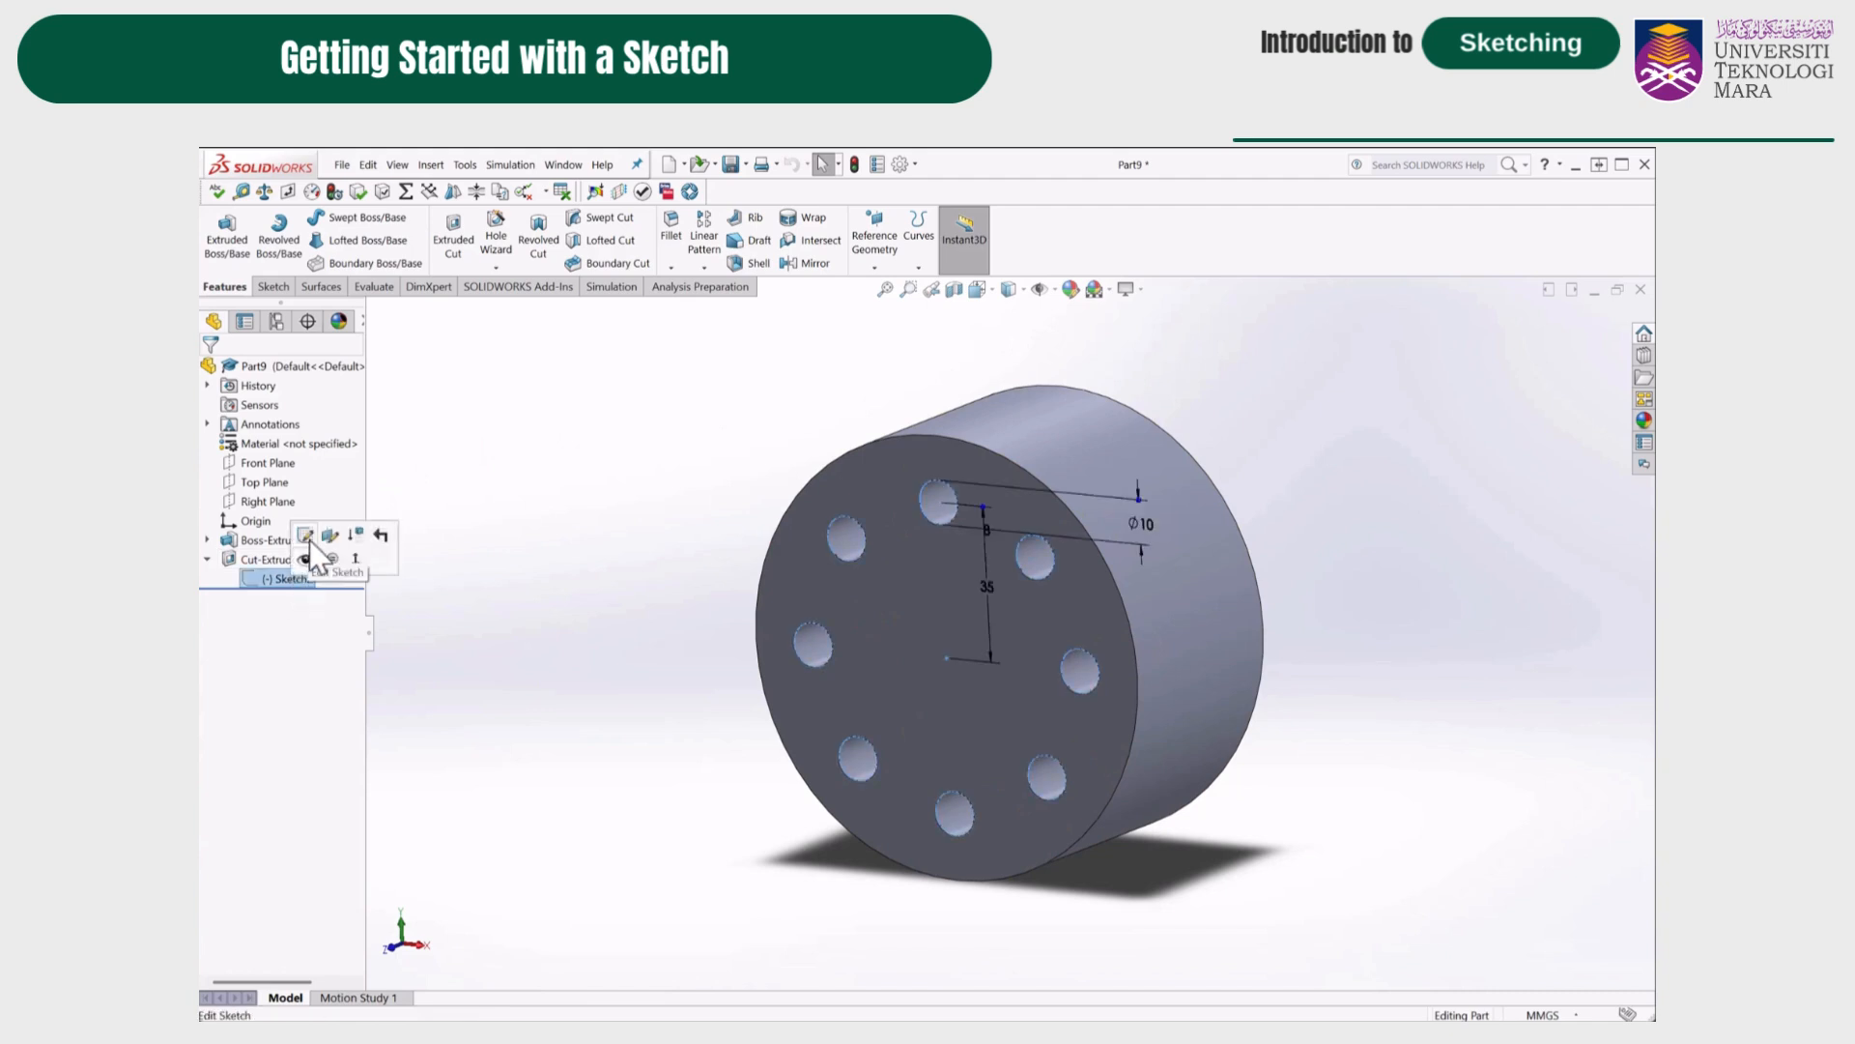
pyautogui.click(306, 536)
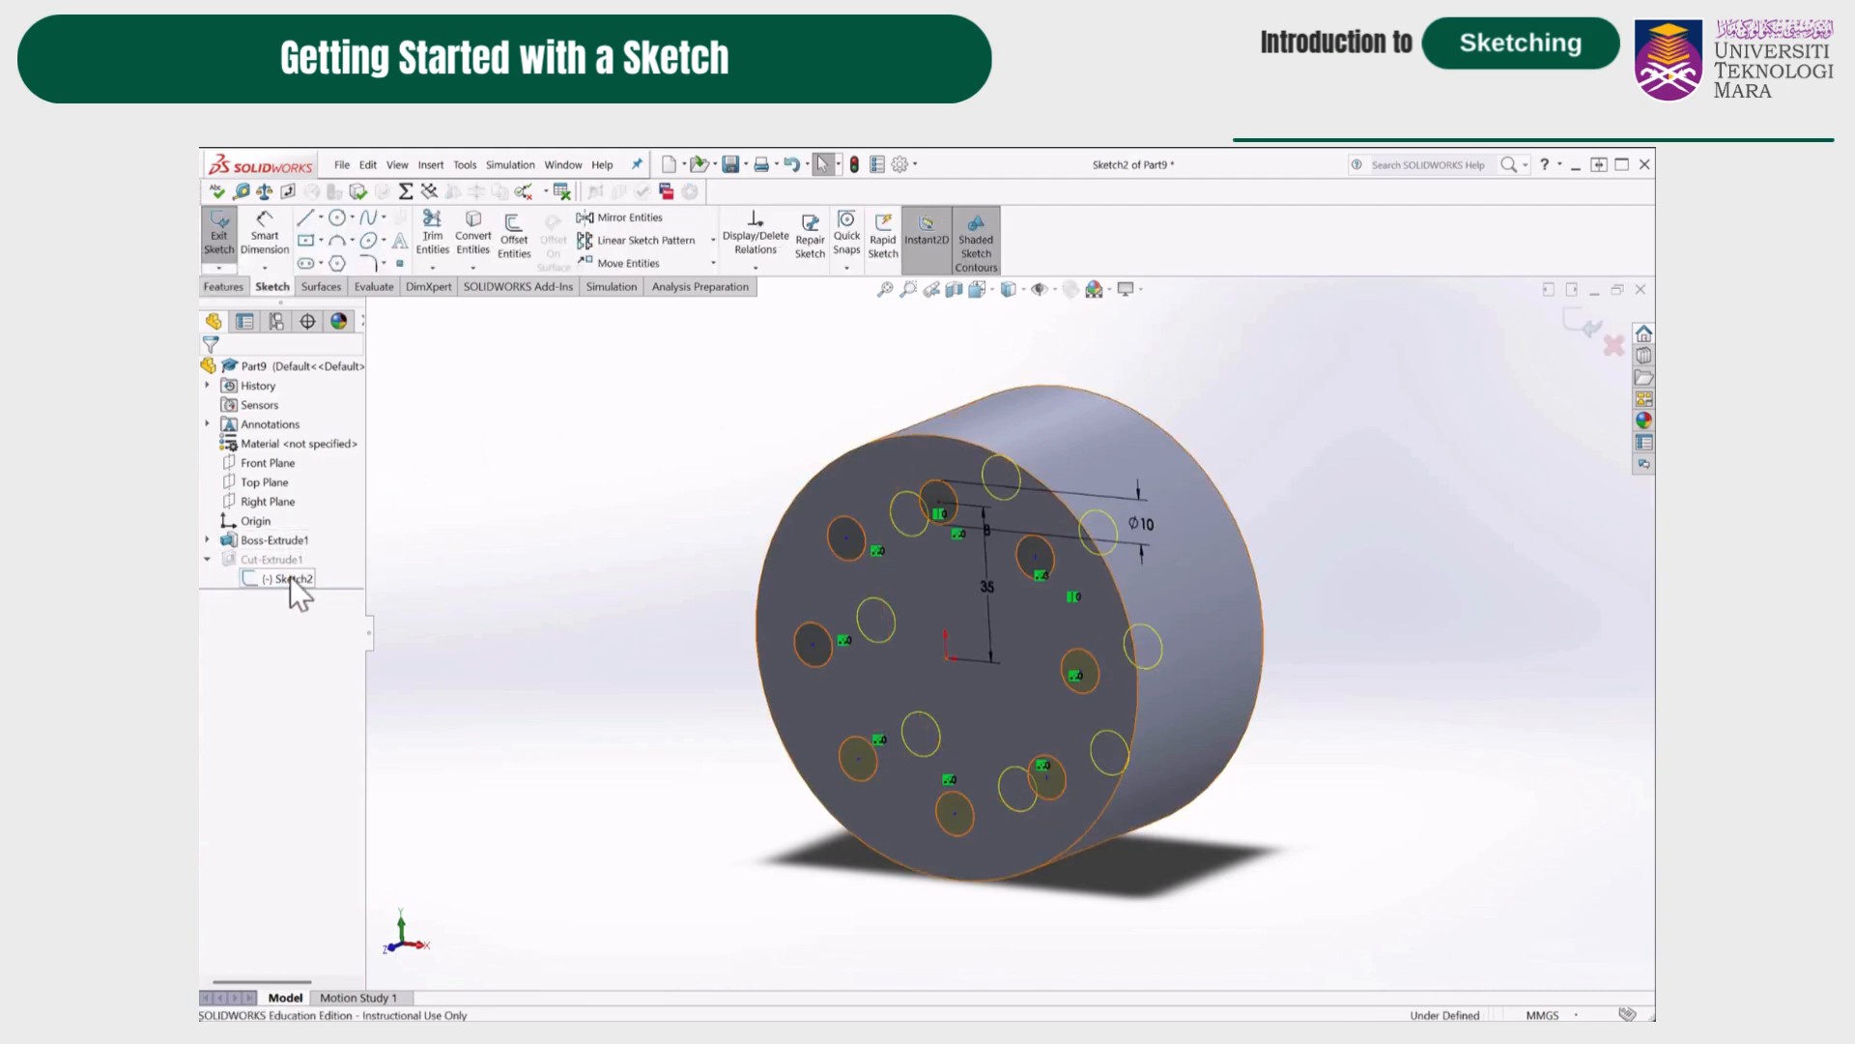
pyautogui.rightClick(290, 576)
pyautogui.click(329, 557)
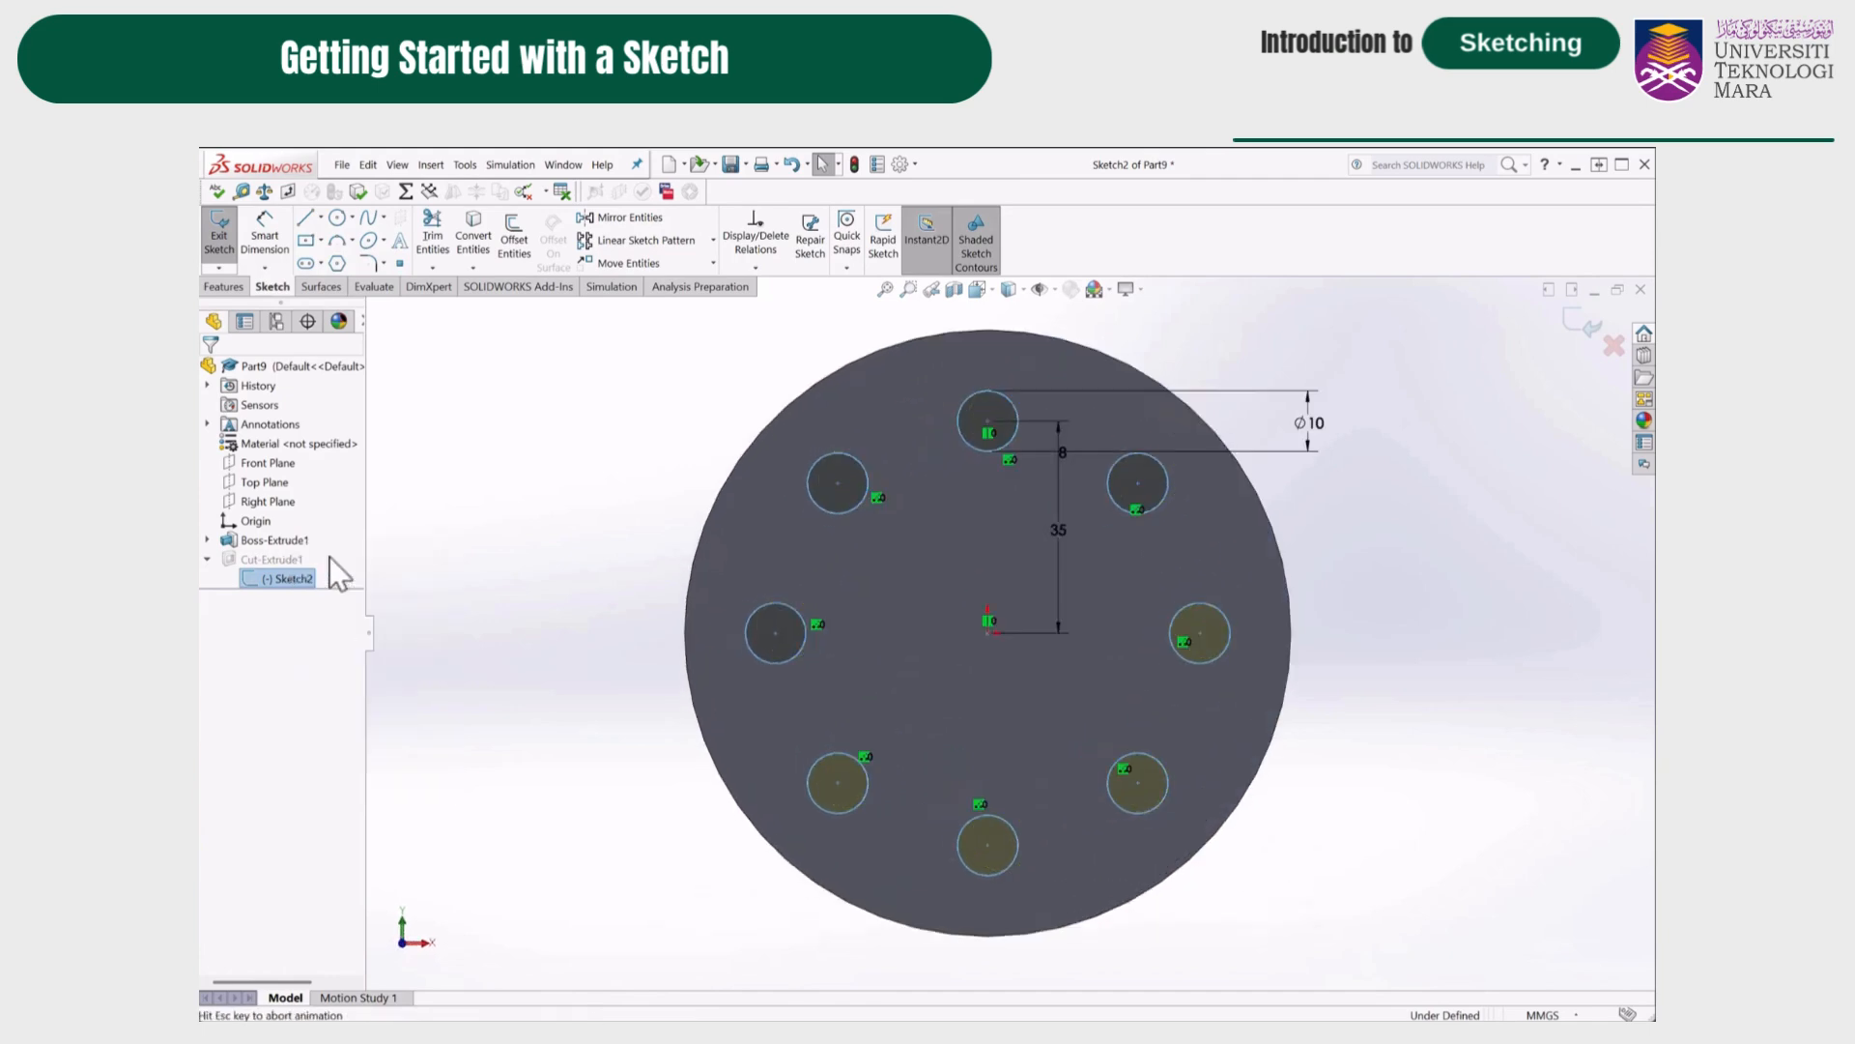
pyautogui.click(432, 237)
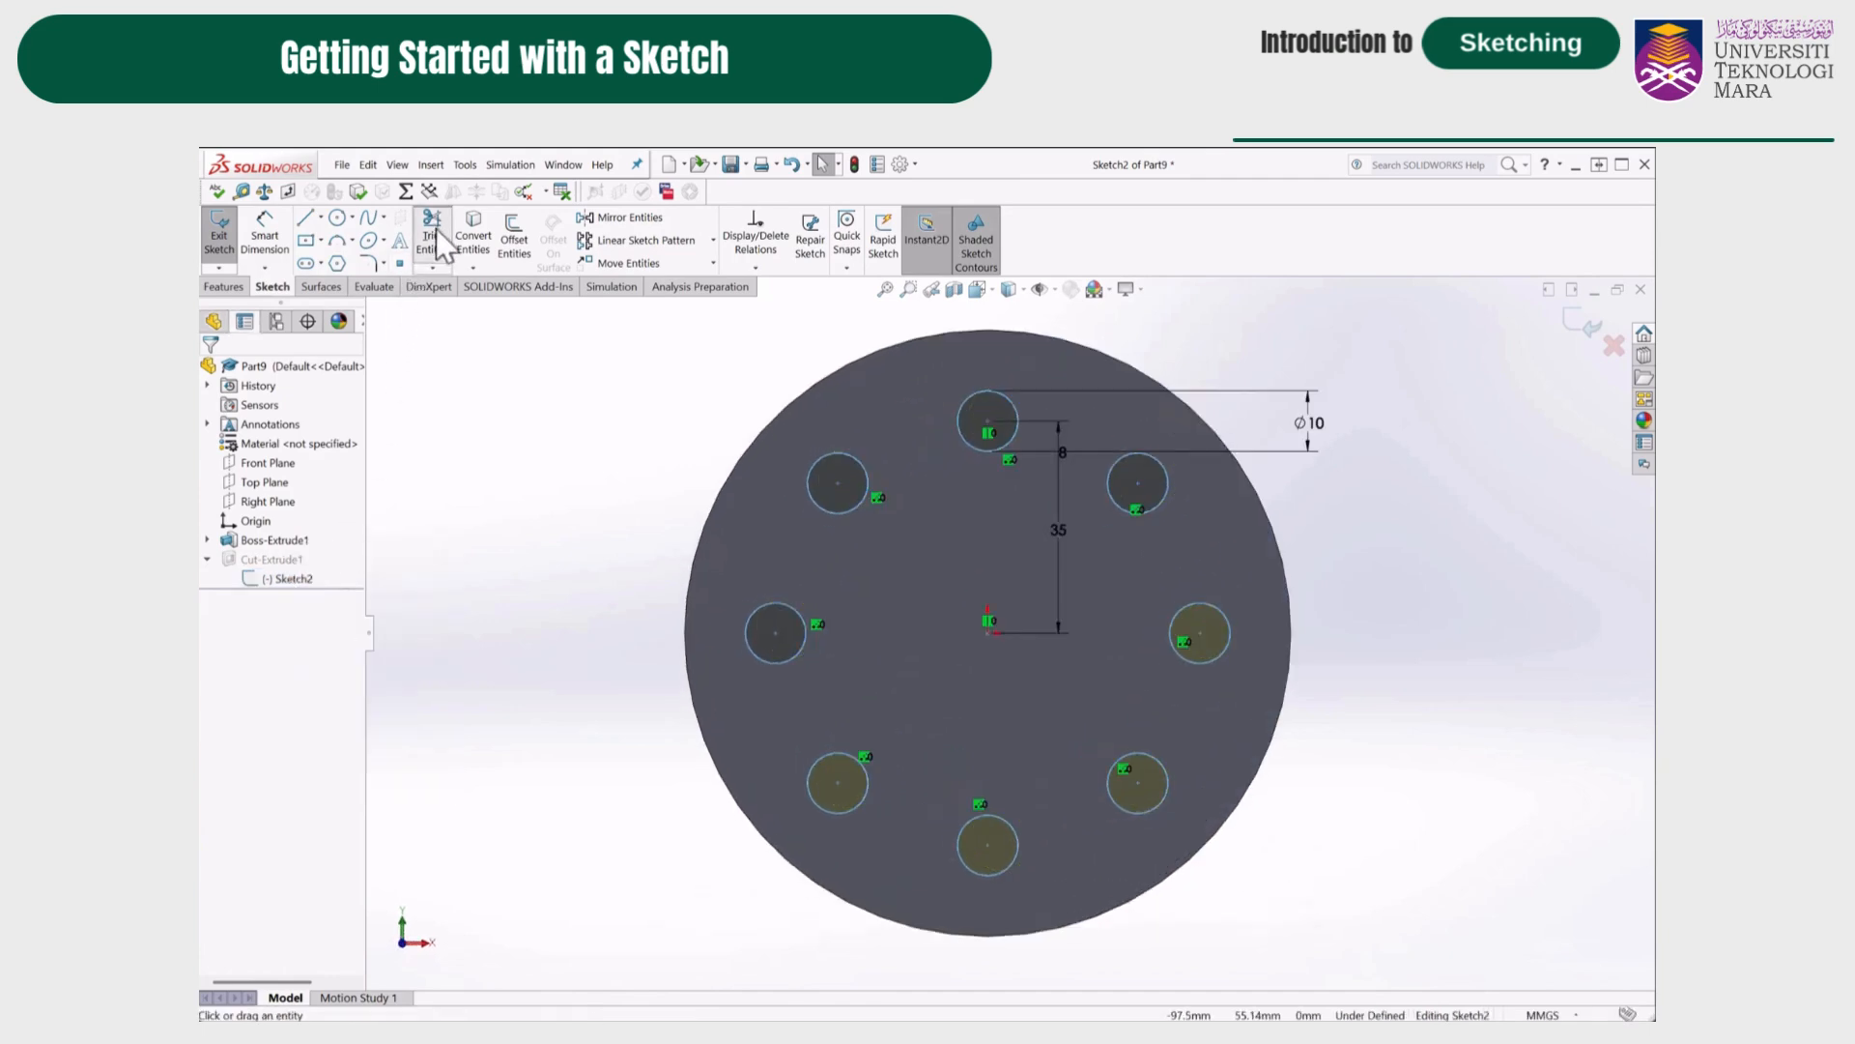
pyautogui.click(775, 606)
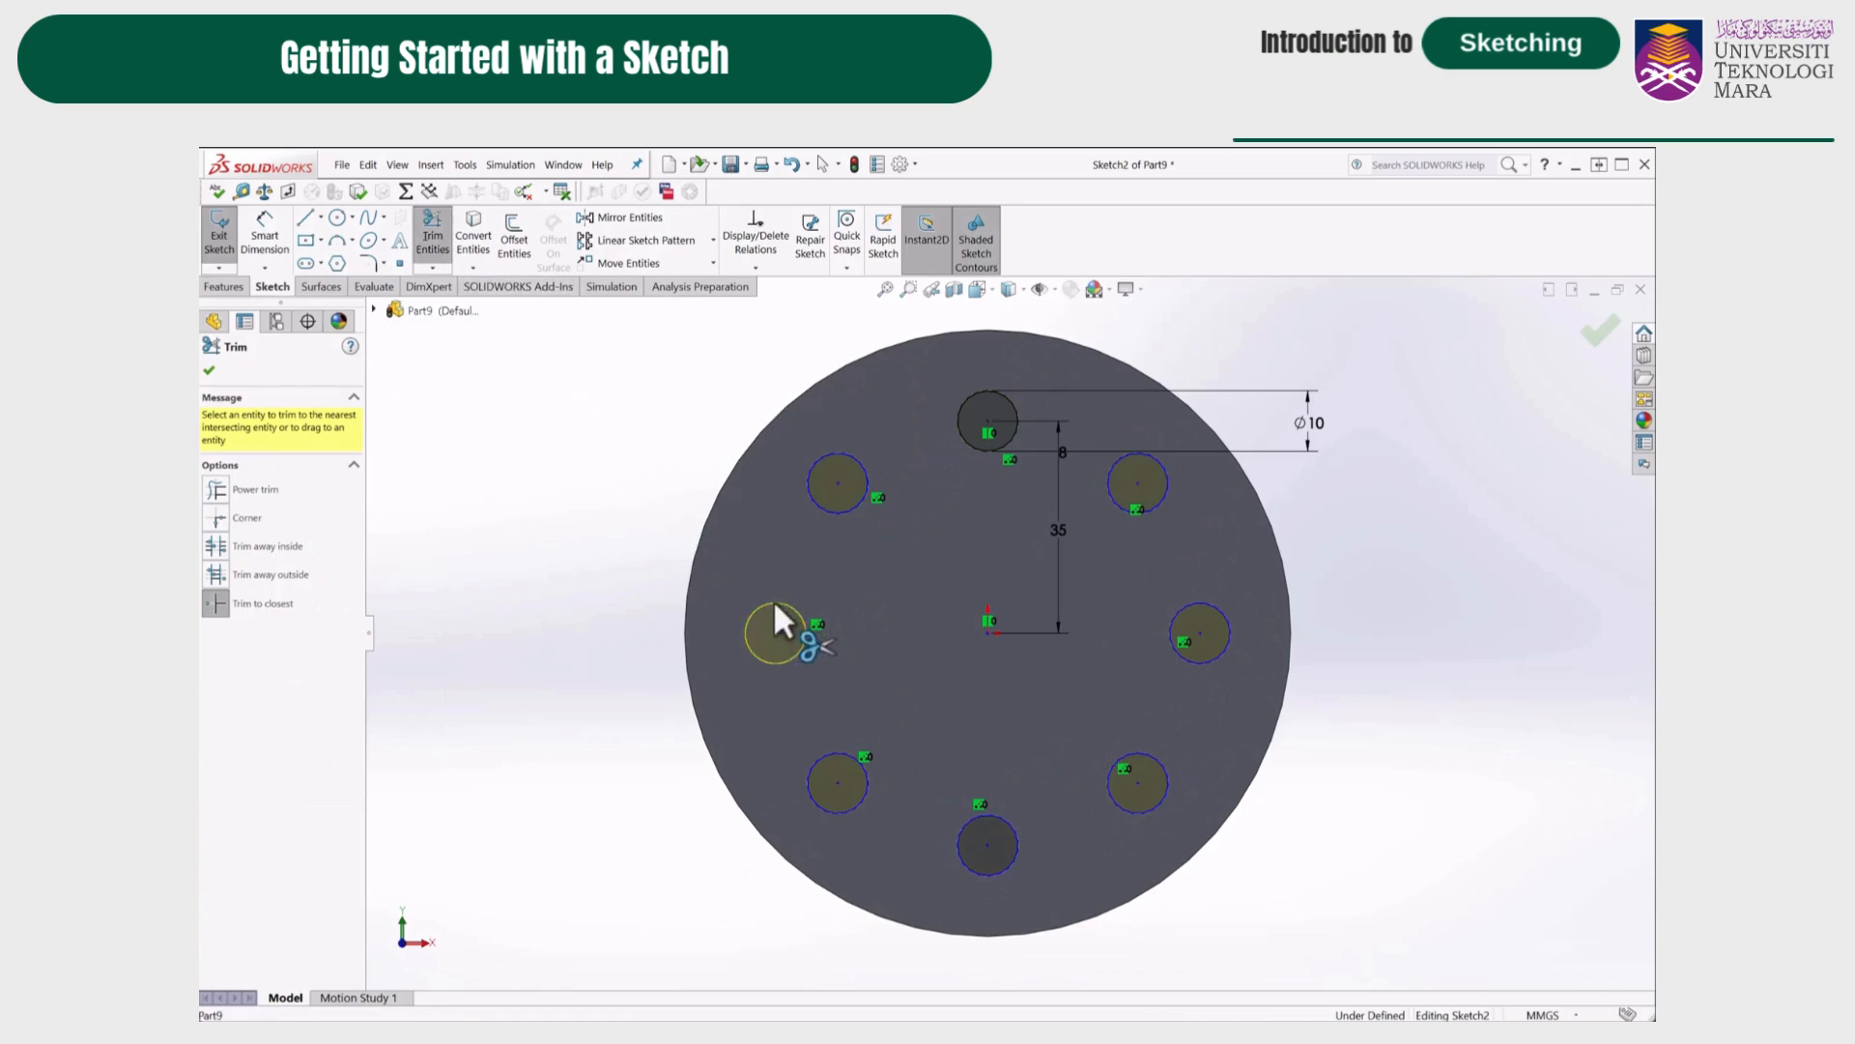
pyautogui.click(1188, 661)
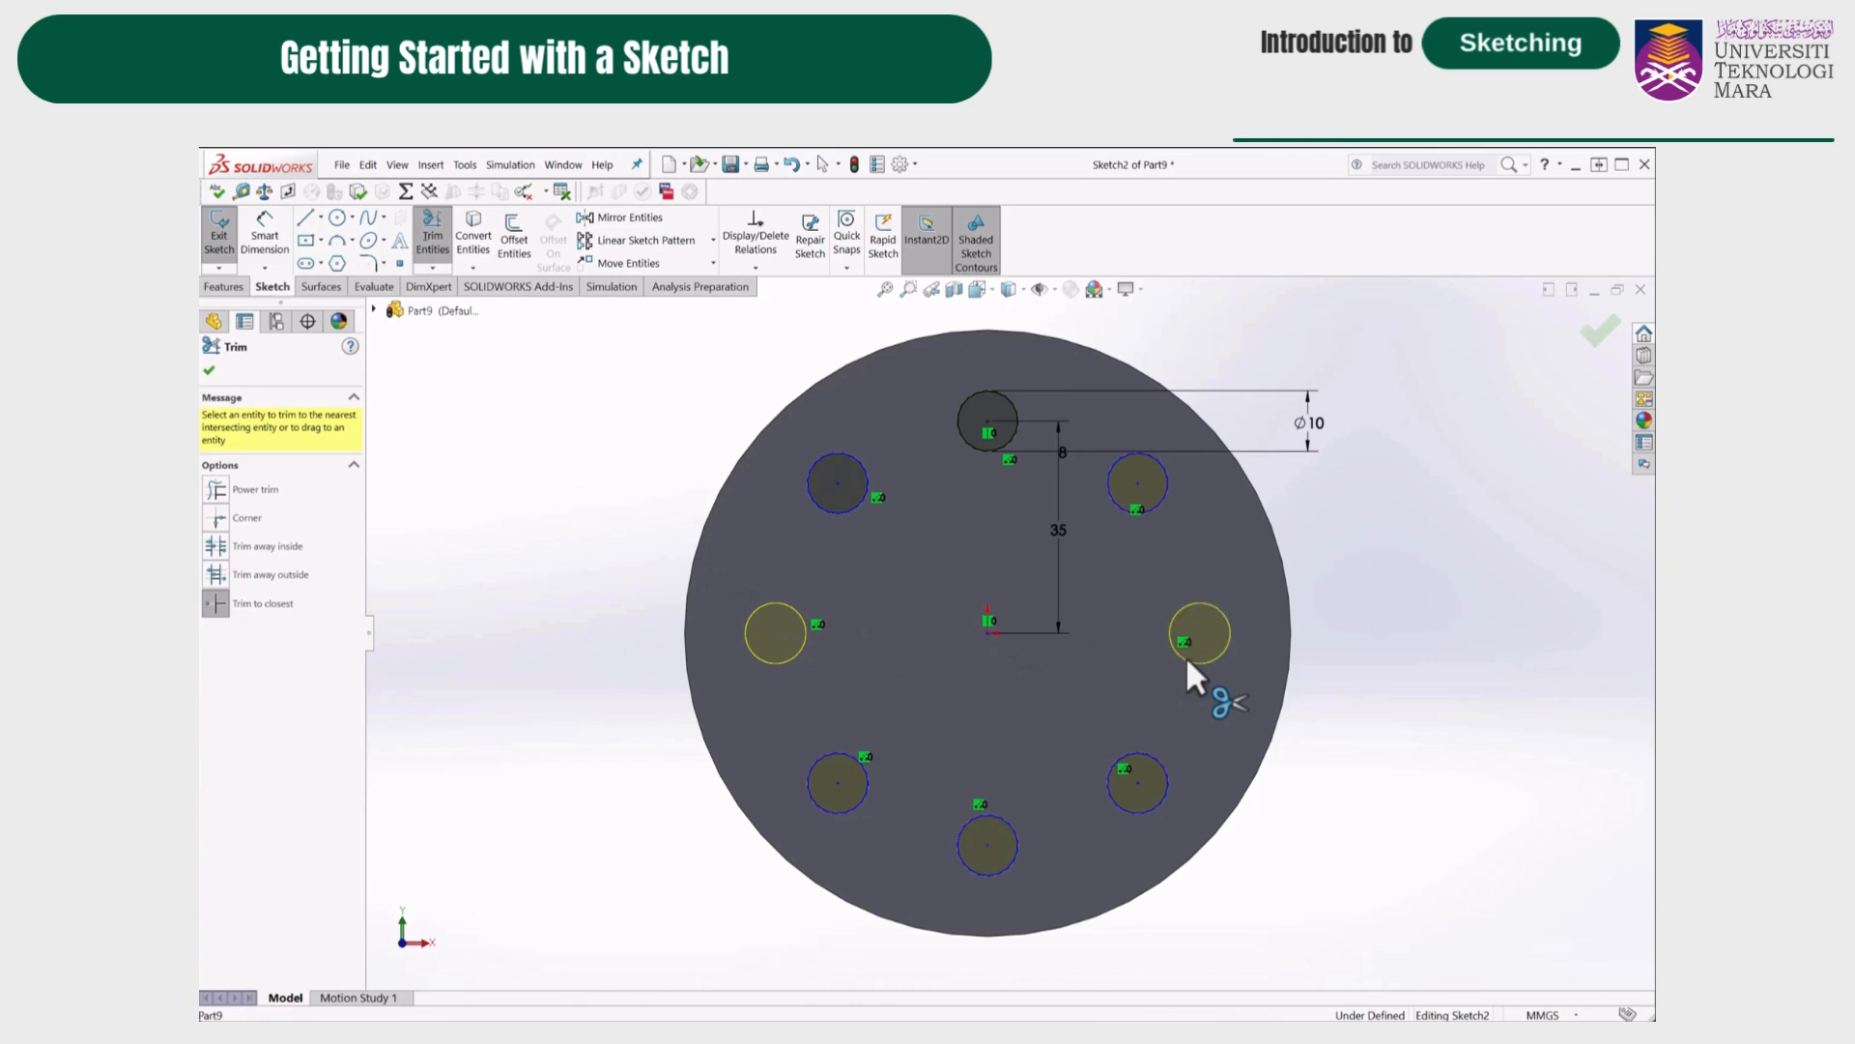
pyautogui.click(210, 371)
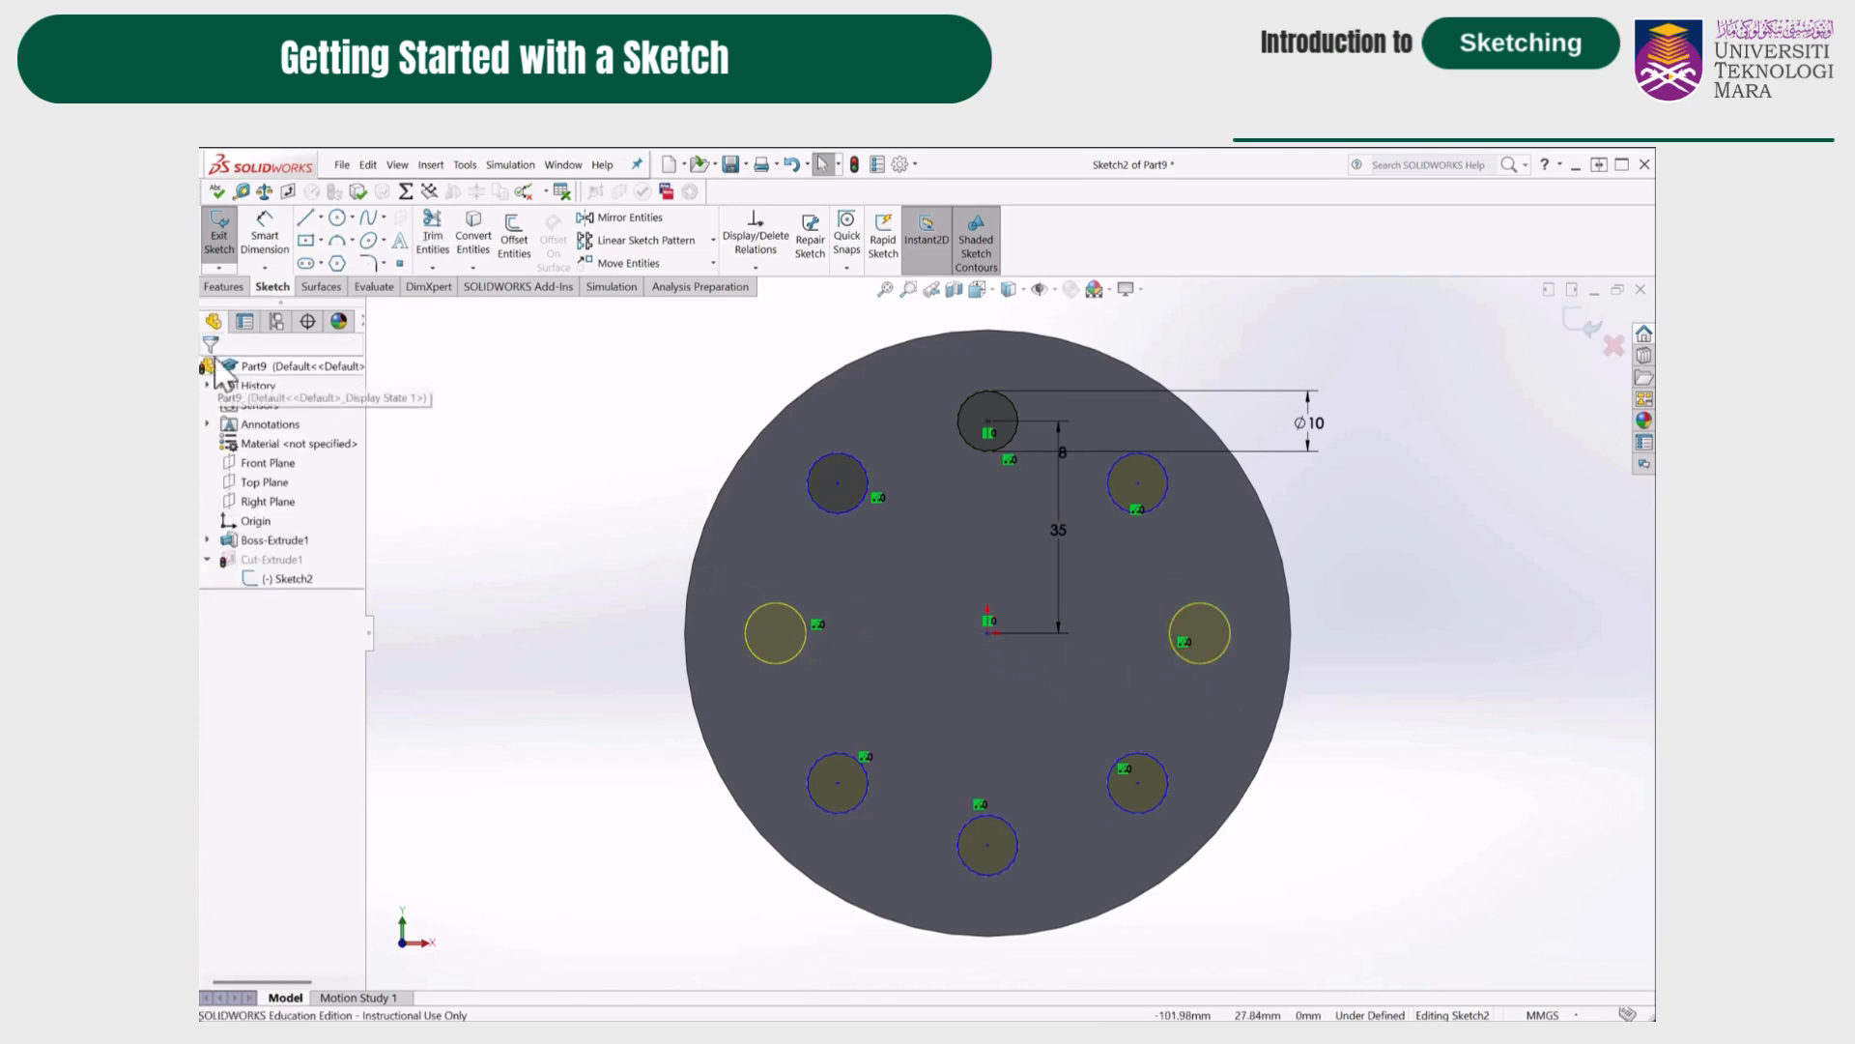
pyautogui.click(228, 241)
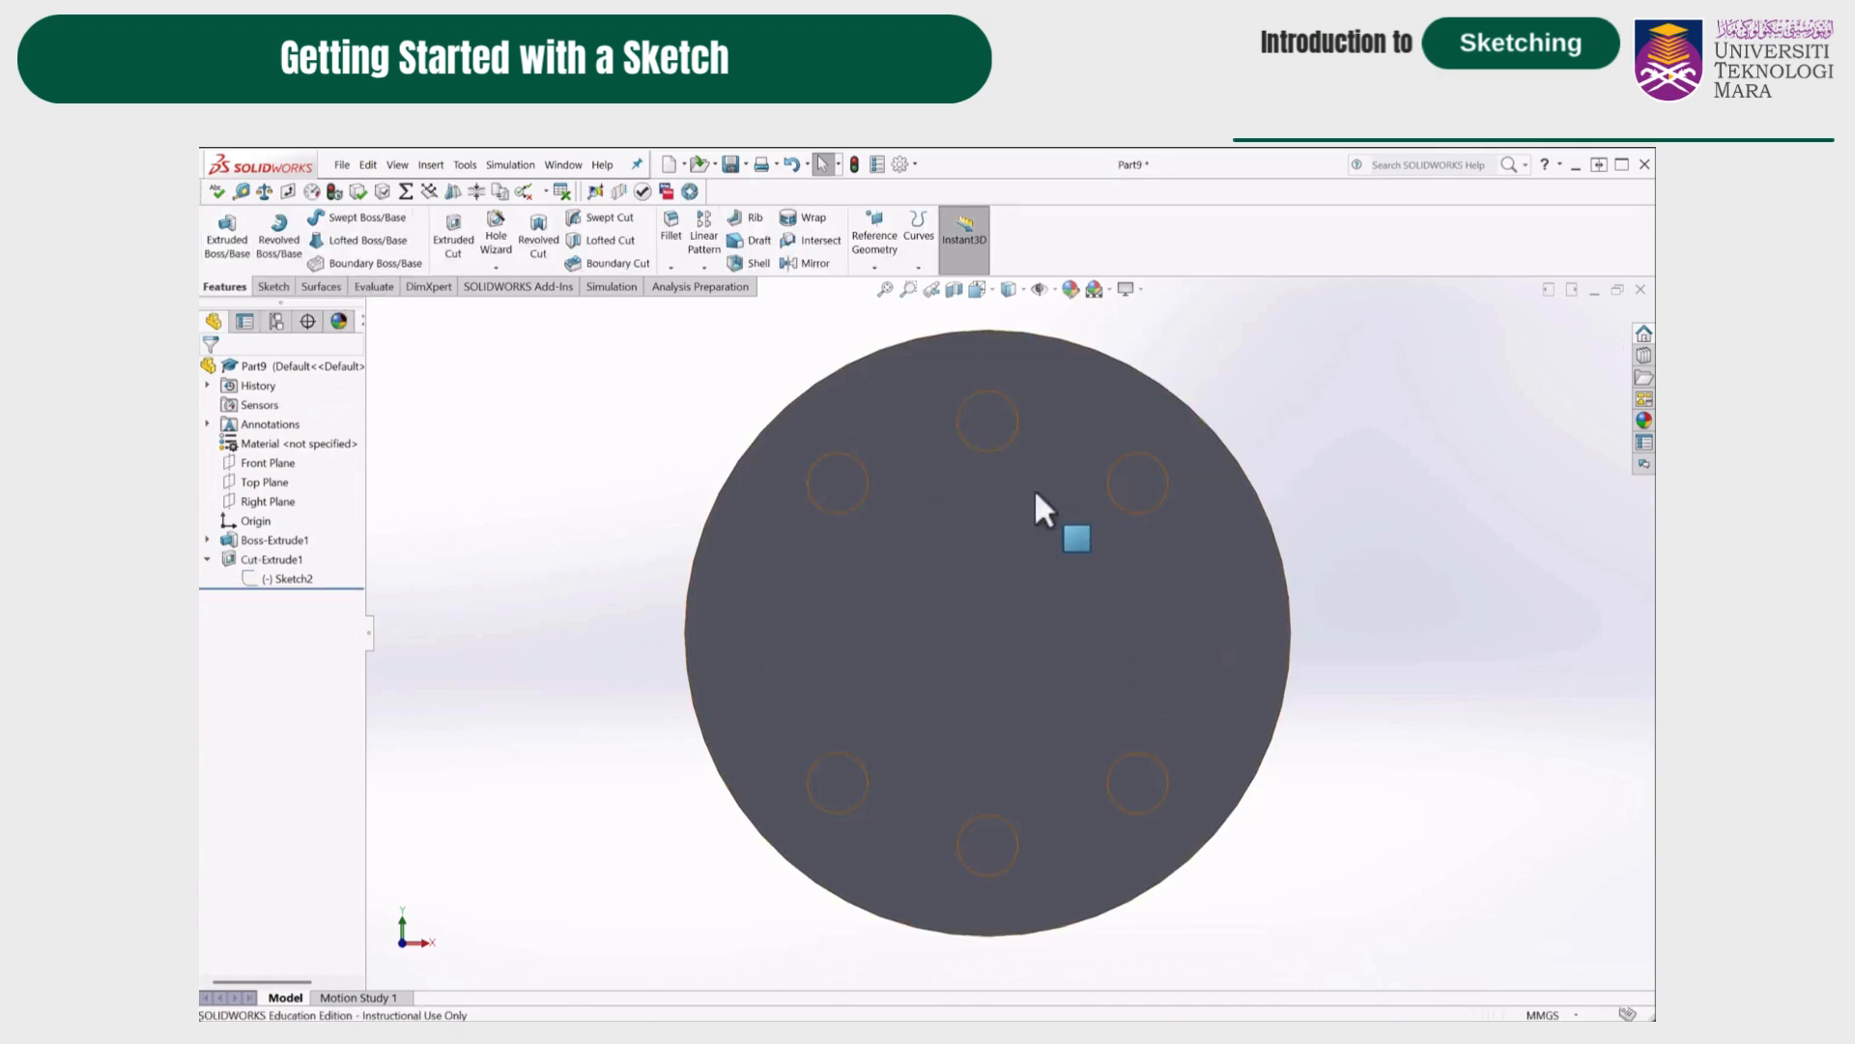
pyautogui.moveTo(1364, 605); pyautogui.dragTo(1284, 650, button='middle')
pyautogui.click(886, 292)
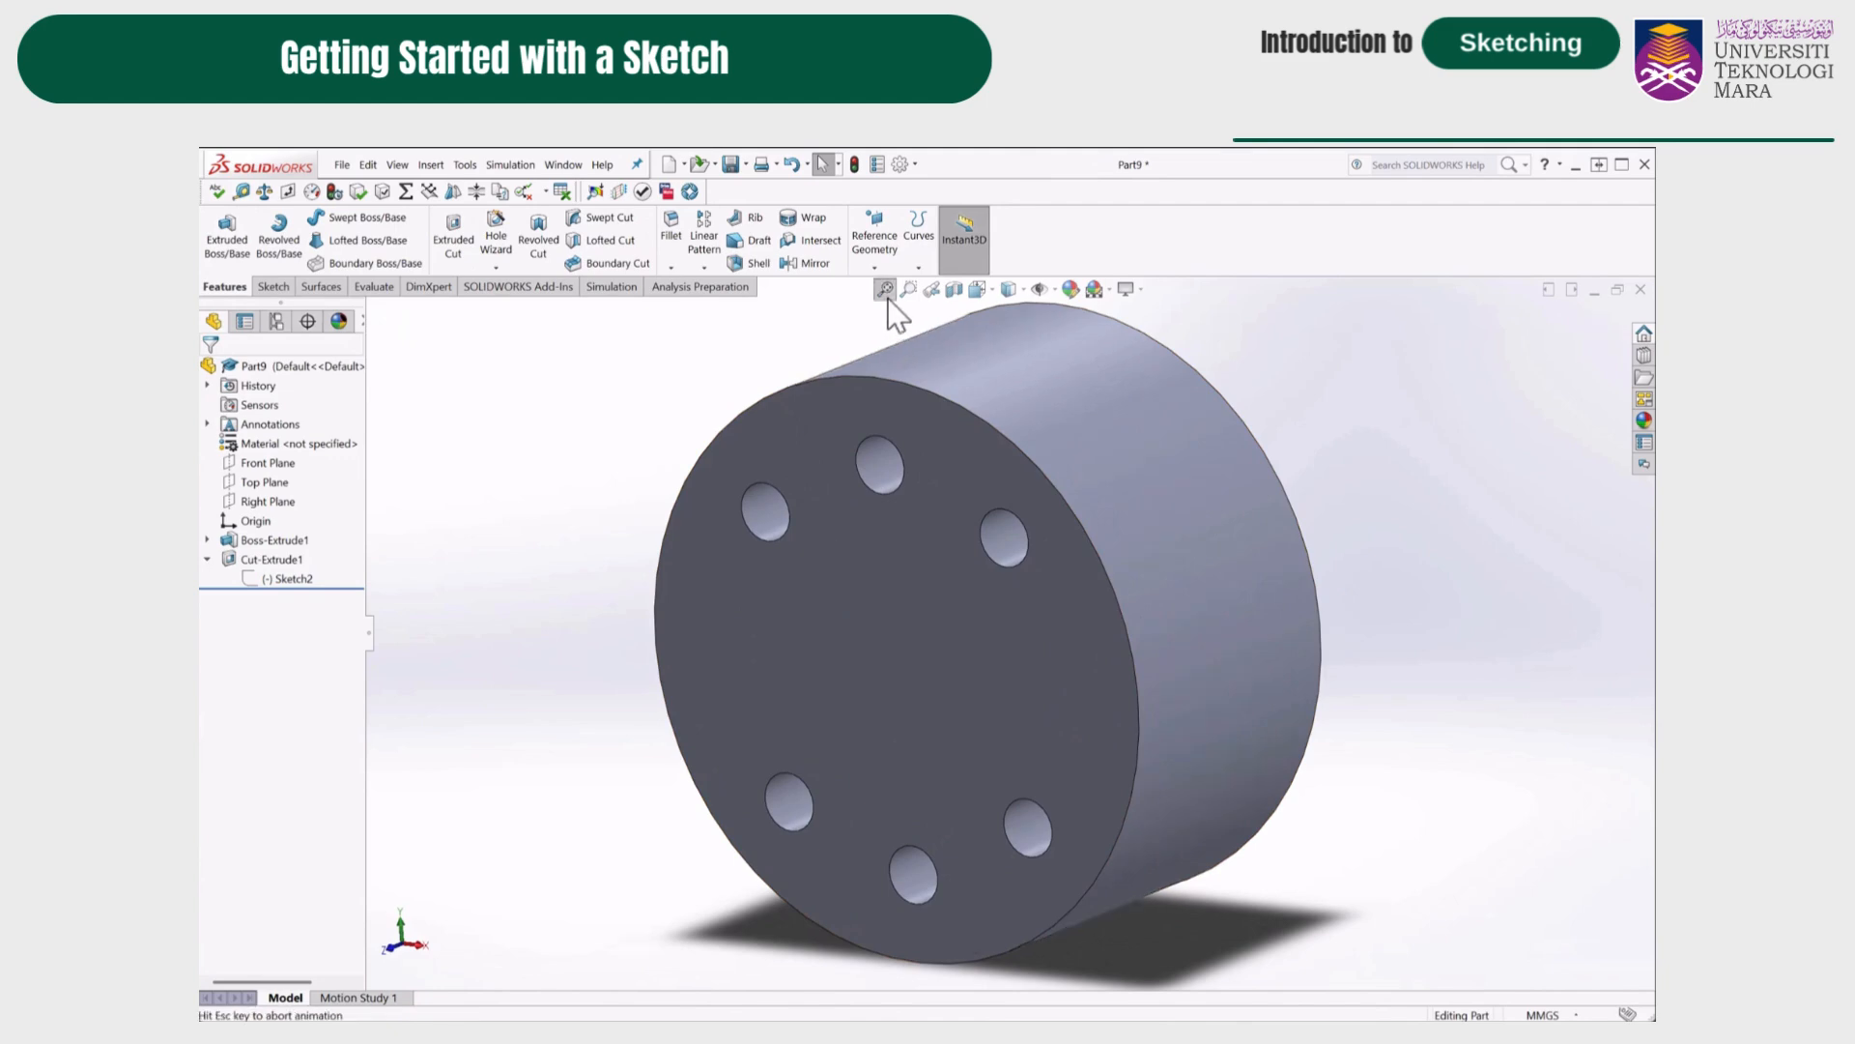